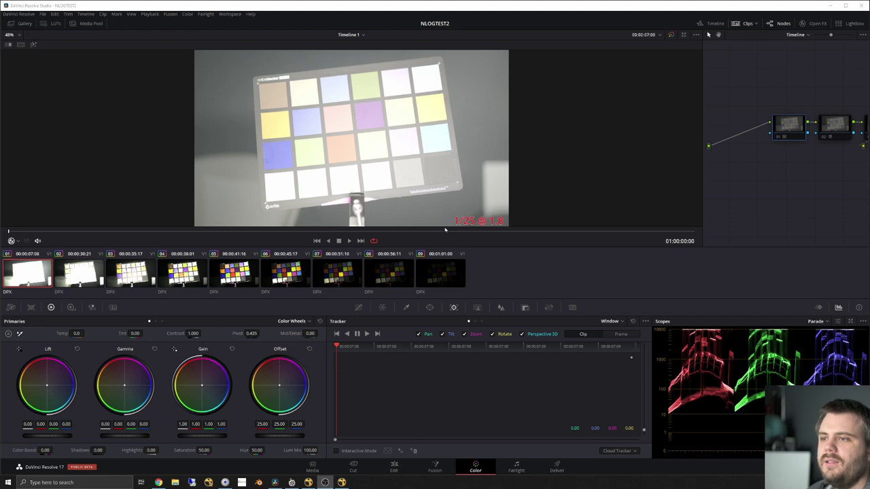
# Examine the color chart in each bracketed exposure in turn, from clip 02 through clip 09.
pyautogui.click(84, 276)
pyautogui.click(141, 278)
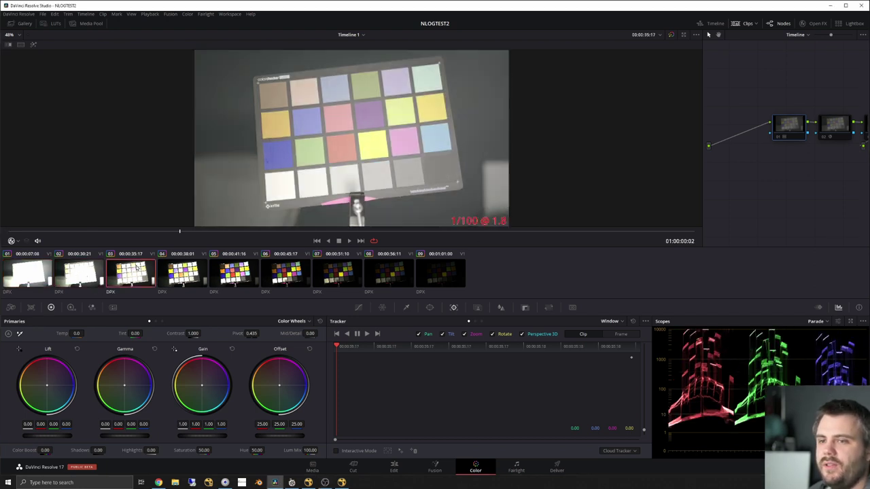
pyautogui.click(187, 280)
pyautogui.click(244, 279)
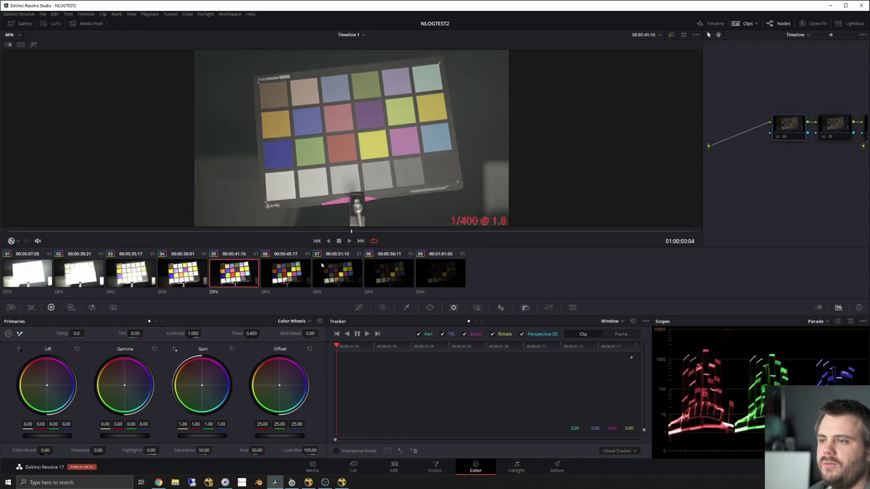
pyautogui.click(299, 280)
pyautogui.click(352, 283)
pyautogui.click(389, 276)
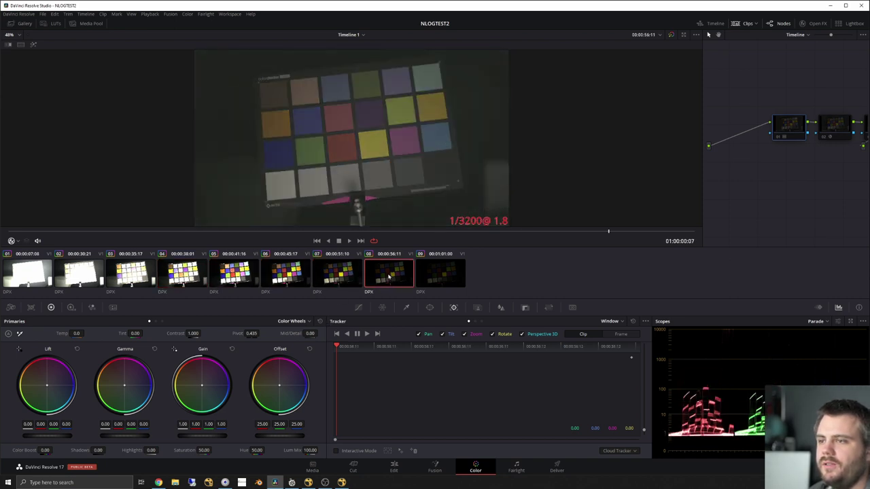
pyautogui.click(438, 279)
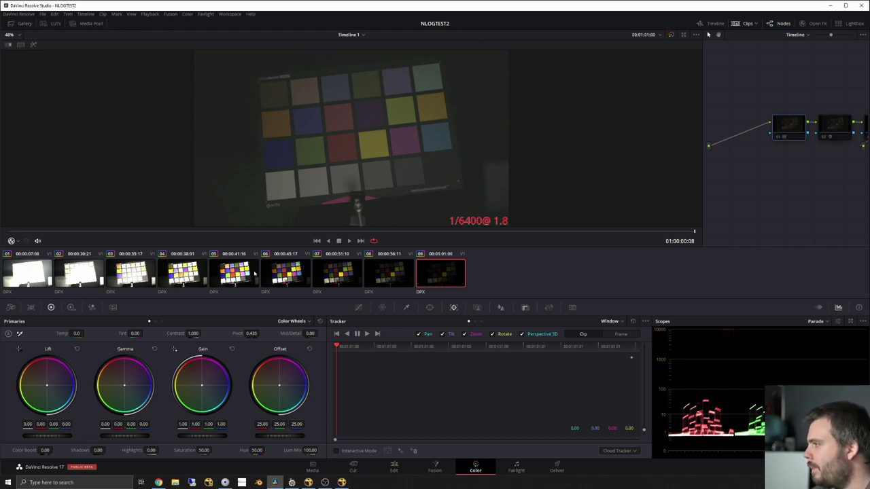
# Go back through the exposures to the first clip, then forward to clip 04, comparing the log images.
pyautogui.press('Up')
pyautogui.press('Up')
pyautogui.press('Up')
pyautogui.press('Up')
pyautogui.press('Up')
pyautogui.press('Up')
pyautogui.press('Up')
pyautogui.press('Up')
pyautogui.press('Down')
pyautogui.press('Down')
pyautogui.press('Down')
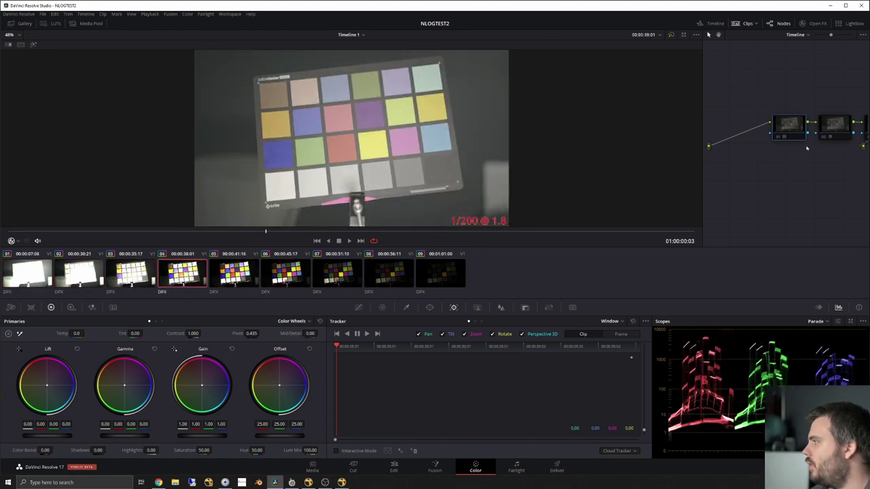
# Enable nodes 02 and 03 on clip 04 and show their Color Space Transform and Chromatic Adaptation settings.
pyautogui.moveTo(847, 174); pyautogui.dragTo(797, 184, button='middle')
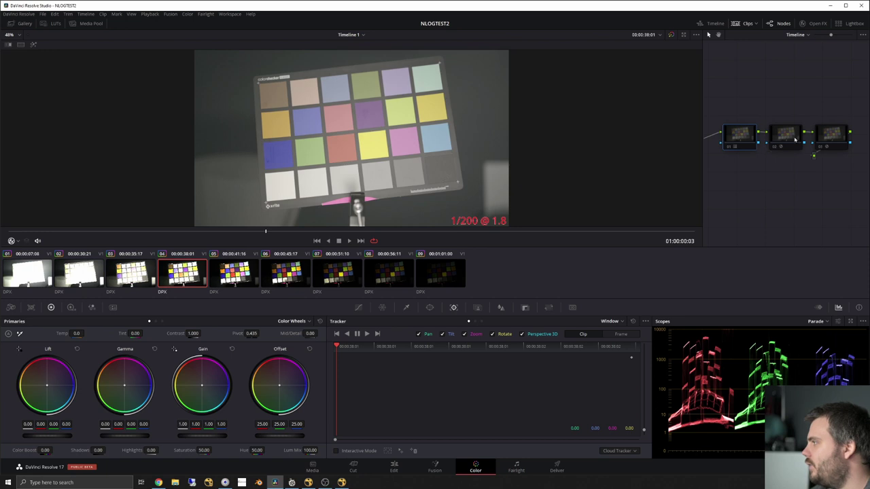
pyautogui.moveTo(744, 133); pyautogui.dragTo(733, 133)
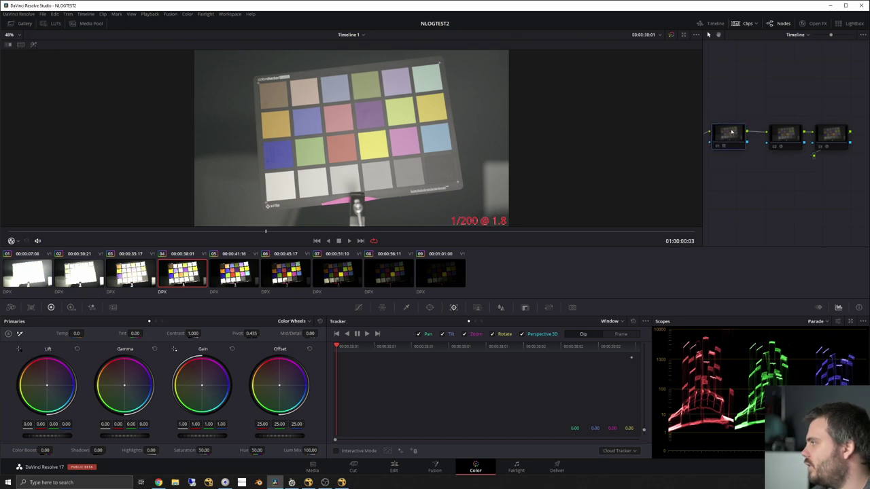
pyautogui.moveTo(788, 136); pyautogui.dragTo(764, 128)
pyautogui.click(762, 128)
pyautogui.click(816, 23)
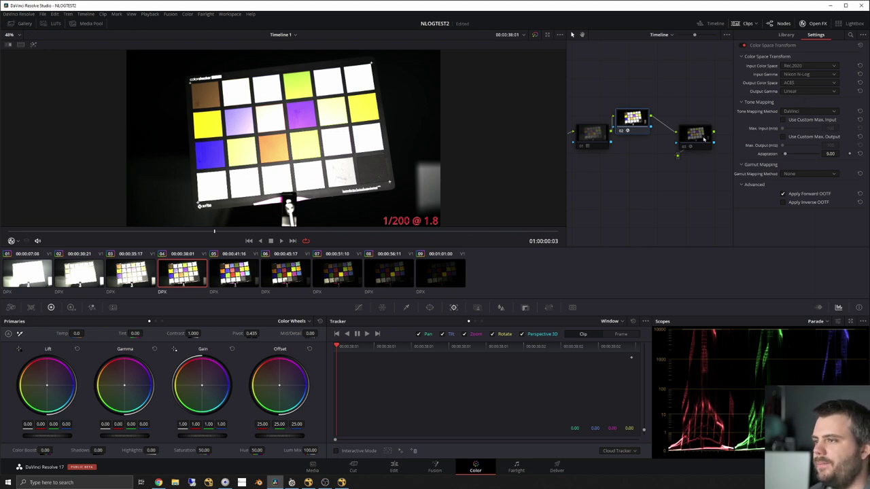
pyautogui.moveTo(693, 134); pyautogui.dragTo(680, 124)
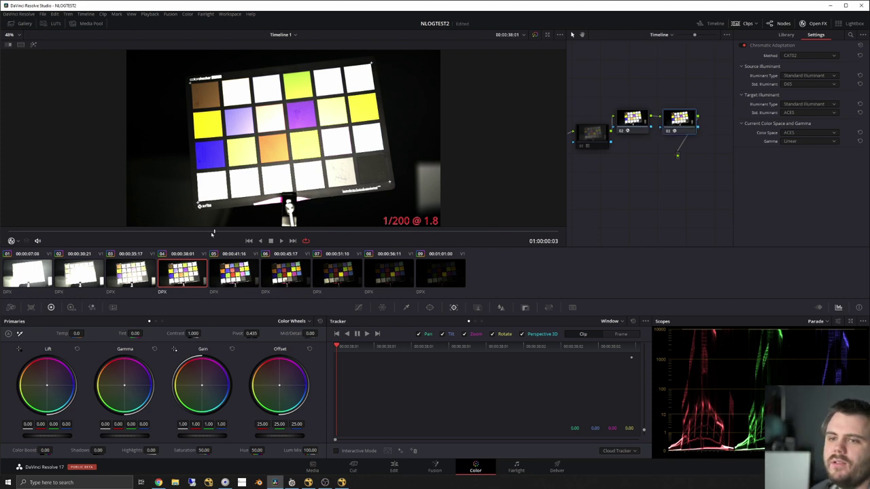
# Compare the brighter and darker exposures under the linear ACES conversion, finishing on clip 01.
pyautogui.press('Down')
pyautogui.press('Down')
pyautogui.press('Down')
pyautogui.press('Down')
pyautogui.press('Down')
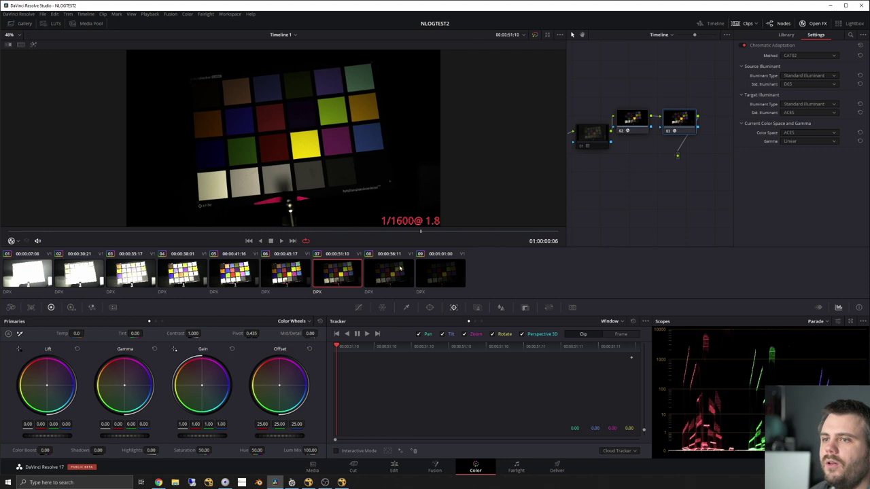
pyautogui.press('Up')
pyautogui.press('Up')
pyautogui.press('Up')
pyautogui.press('Up')
pyautogui.press('Up')
pyautogui.press('Up')
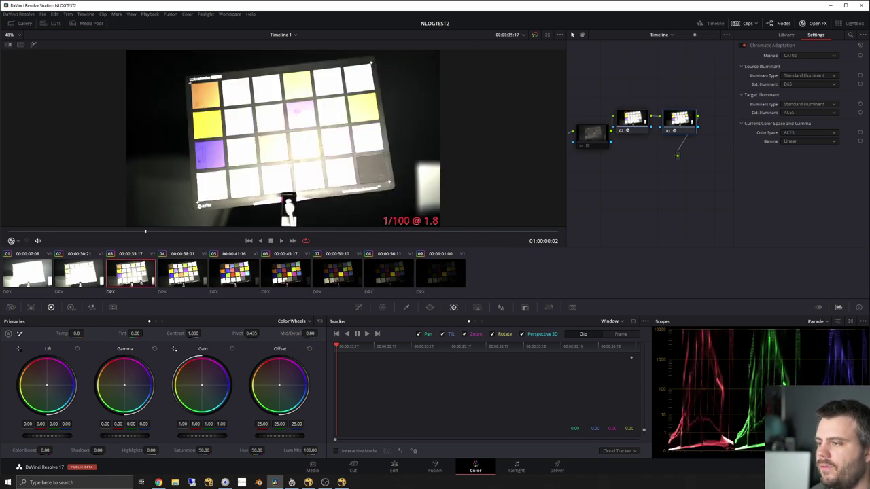
pyautogui.press('Up')
pyautogui.press('Up')
# Add a serial node after the Chromatic Adaptation node, place it below, and apply the ACES Transform effect to it.
pyautogui.click(663, 37)
pyautogui.click(626, 51)
pyautogui.click(684, 118)
pyautogui.hotkey('alt', 's')
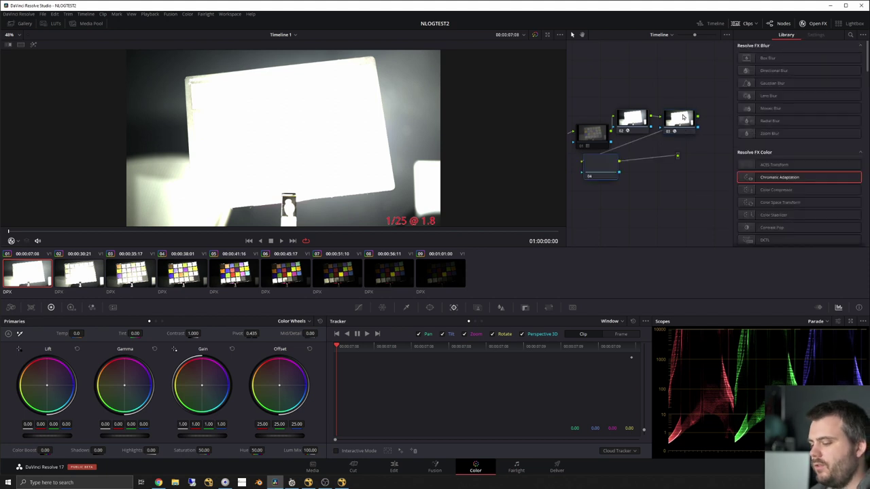
pyautogui.moveTo(606, 169); pyautogui.dragTo(665, 206)
pyautogui.moveTo(779, 170); pyautogui.dragTo(667, 208)
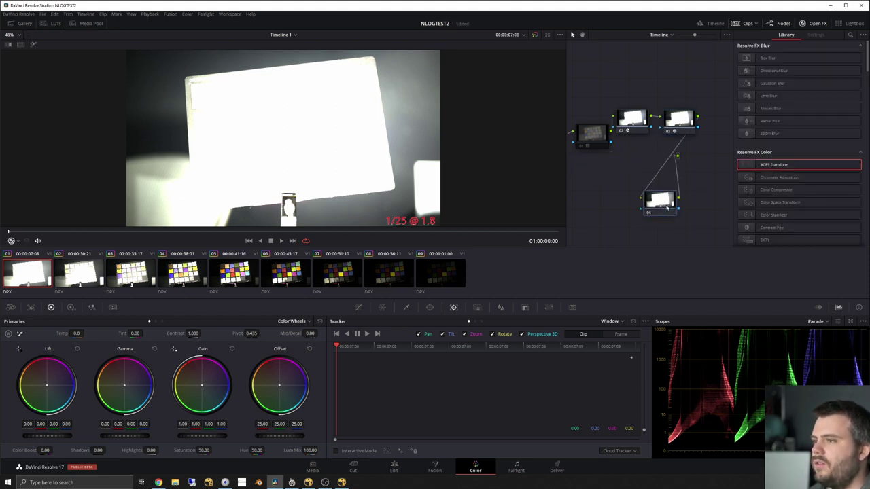
# Set the ACES Transform's output transform to sRGB.
pyautogui.click(809, 72)
pyautogui.scroll(-5, 806, 116)
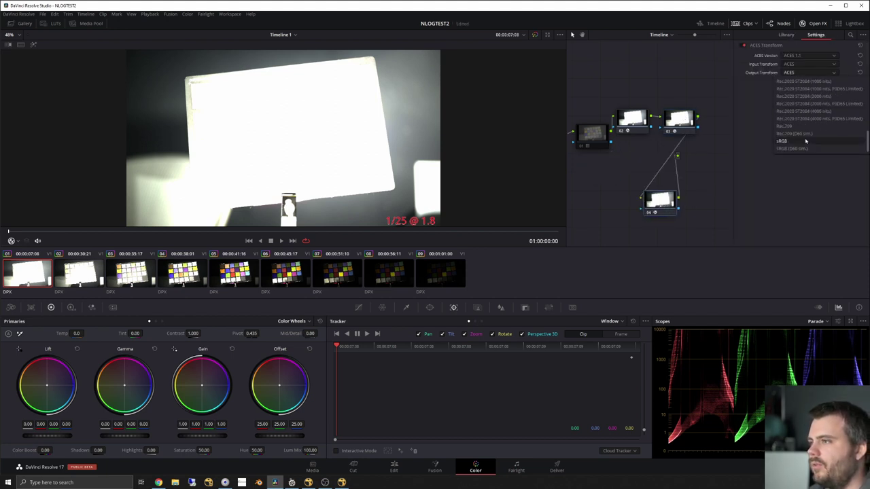
pyautogui.click(806, 141)
# Review clips 02 through 09 with the ACES Transform applied and return to the first clip.
pyautogui.click(68, 272)
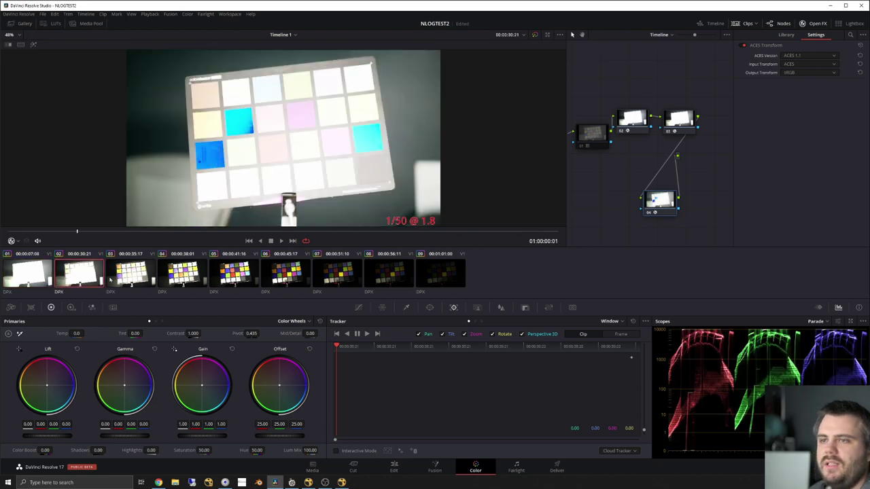
pyautogui.click(154, 279)
pyautogui.click(197, 278)
pyautogui.click(245, 279)
pyautogui.click(296, 278)
pyautogui.click(348, 278)
pyautogui.click(402, 276)
pyautogui.click(448, 278)
pyautogui.press('Home')
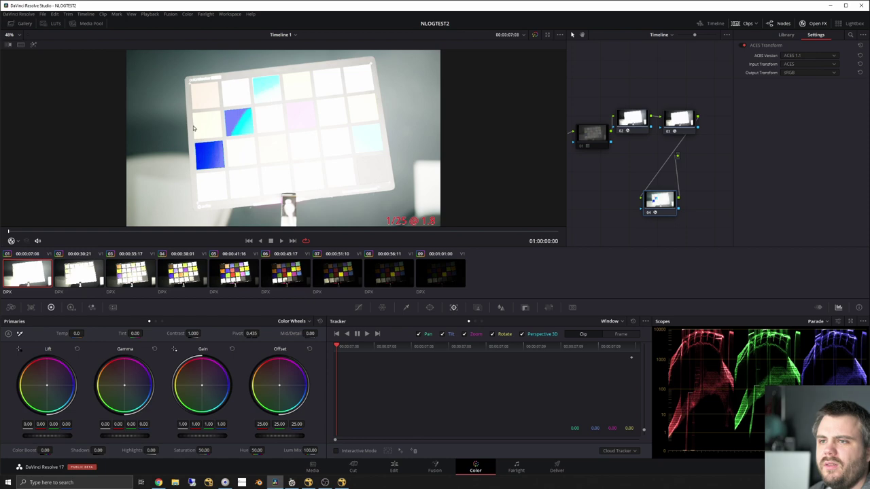
# Check the chart's saturated patches in selected bright, middle and dark exposures, finishing on clip 01.
pyautogui.click(84, 276)
pyautogui.click(131, 275)
pyautogui.click(285, 276)
pyautogui.click(218, 275)
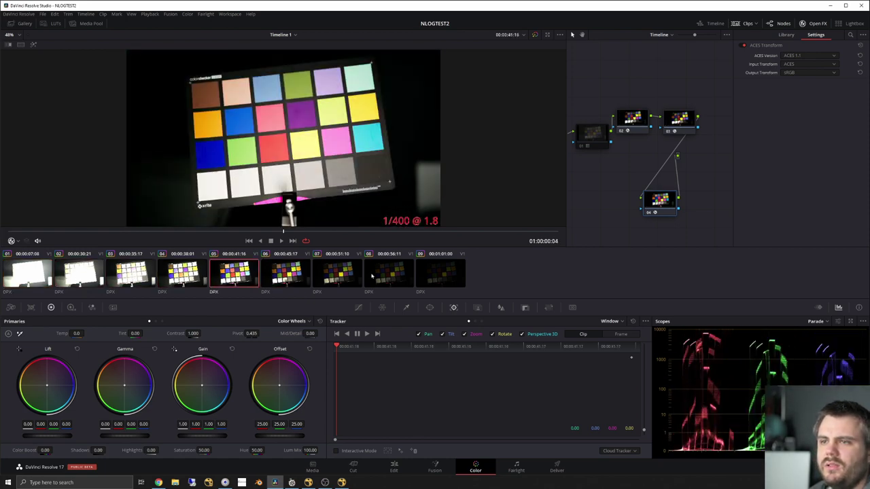
pyautogui.click(387, 275)
pyautogui.click(441, 275)
pyautogui.click(21, 276)
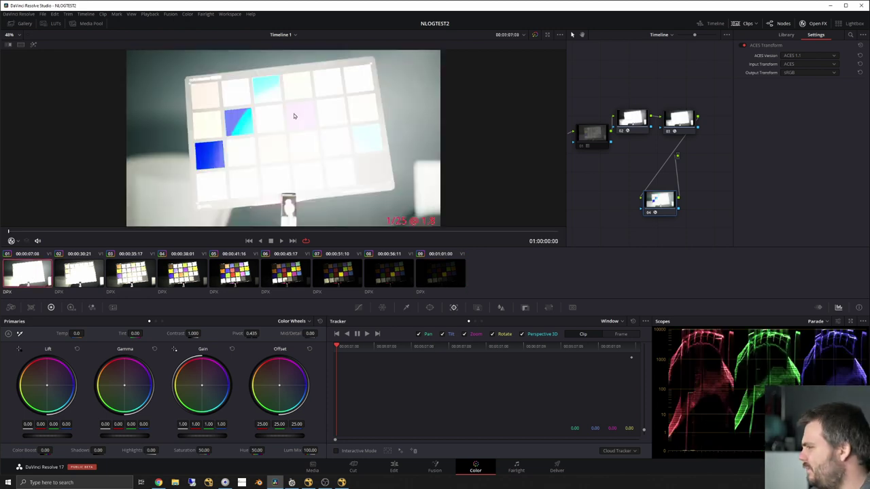
# Bypass nodes 04, 03 and 02 to inspect the original log image, then re-enable nodes 02 and 03.
pyautogui.click(649, 213)
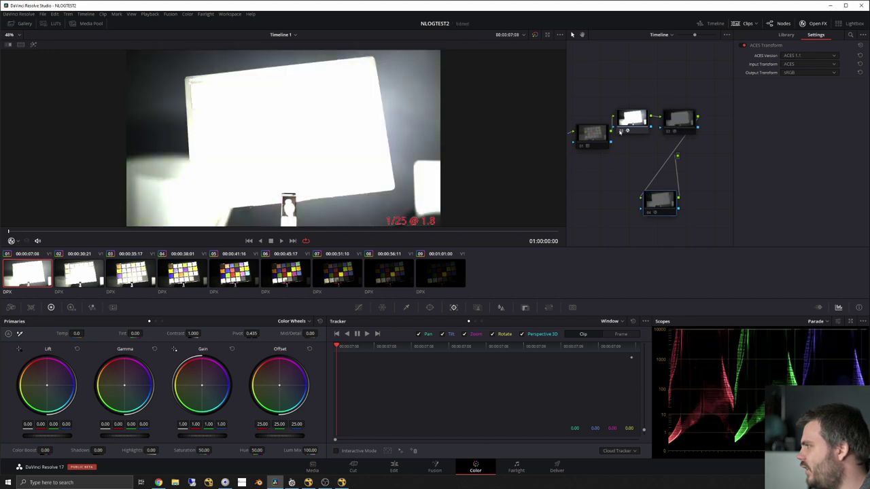
pyautogui.click(621, 131)
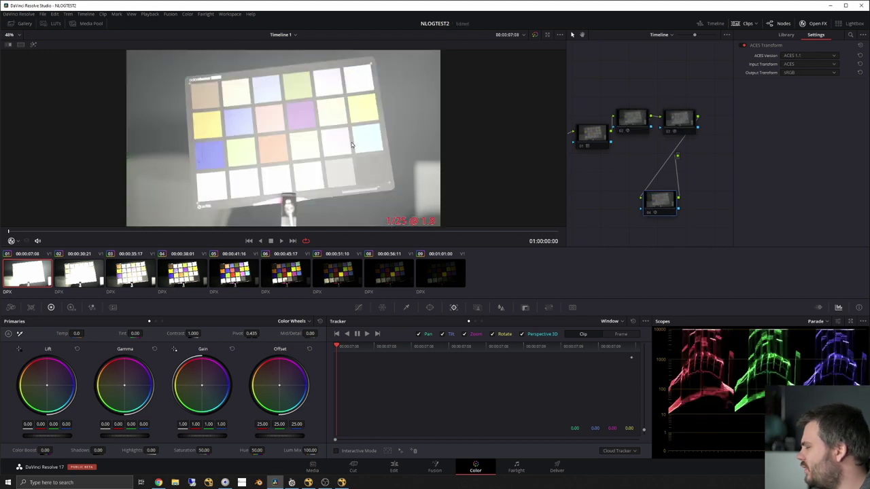
pyautogui.click(622, 131)
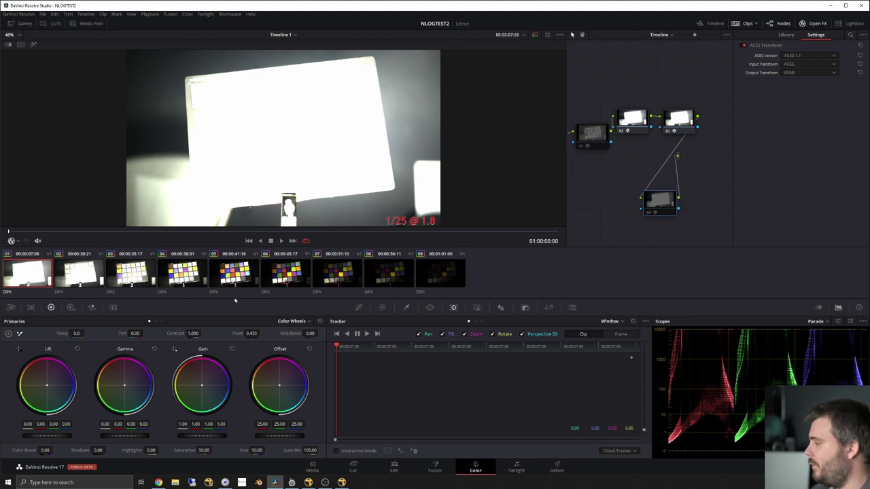
# Disable the Color Space Transform and Chromatic Adaptation nodes, enable node 01 in their place, and space the nodes apart.
pyautogui.moveTo(683, 115); pyautogui.dragTo(682, 104)
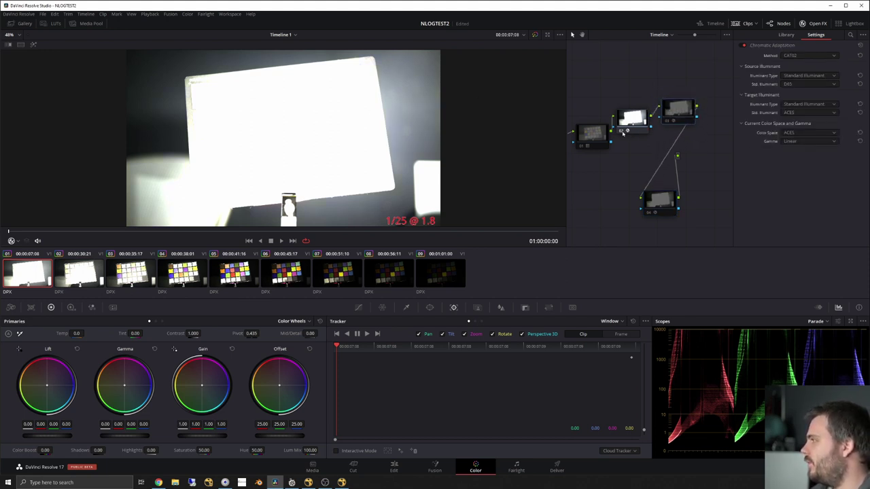
pyautogui.moveTo(637, 119); pyautogui.dragTo(630, 108)
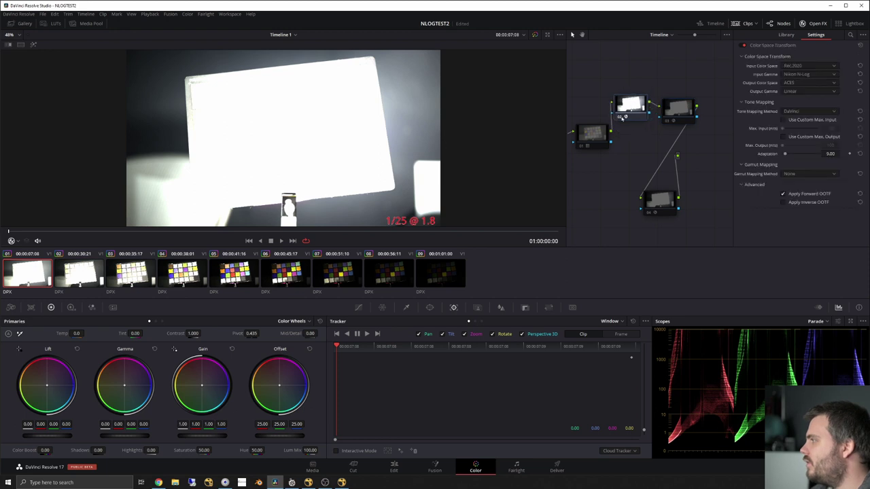
pyautogui.click(621, 117)
pyautogui.moveTo(590, 134); pyautogui.dragTo(594, 155)
pyautogui.click(583, 157)
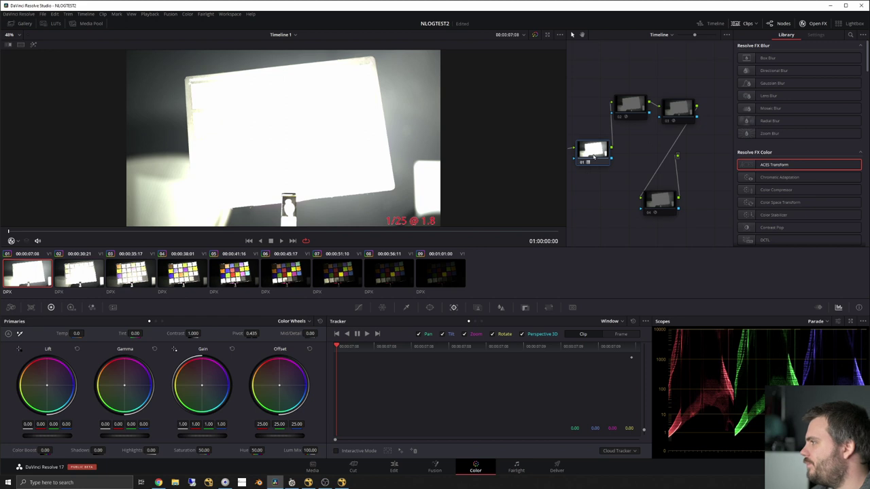
pyautogui.moveTo(594, 153)
pyautogui.mouseDown()
pyautogui.moveTo(591, 176)
pyautogui.moveTo(605, 167)
pyautogui.mouseUp()
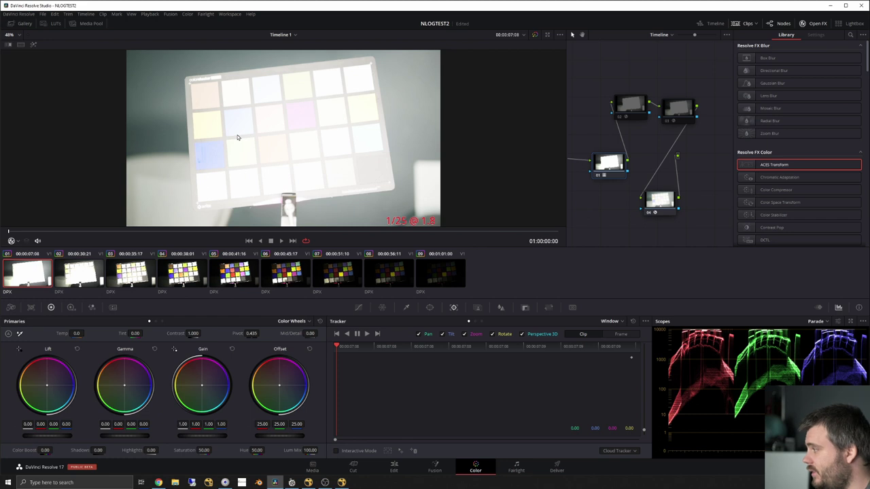
# Locate the DCTL effect among the Resolve FX Color effects.
pyautogui.scroll(-1, 794, 205)
pyautogui.scroll(-1, 794, 204)
pyautogui.click(775, 179)
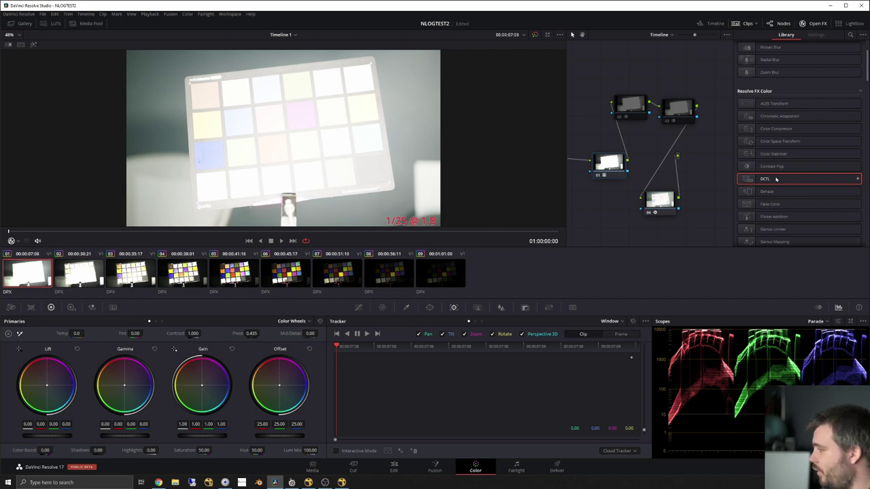
# Switch to the ACES IDT DCTL Tool page in Chrome and reposition its window over the grading workspace.
pyautogui.moveTo(158, 483)
pyautogui.click(156, 452)
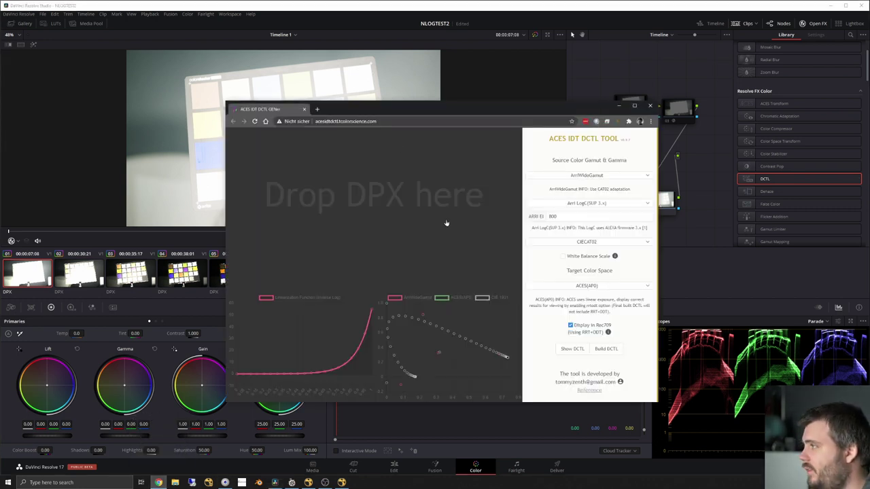
pyautogui.moveTo(386, 113); pyautogui.dragTo(371, 97)
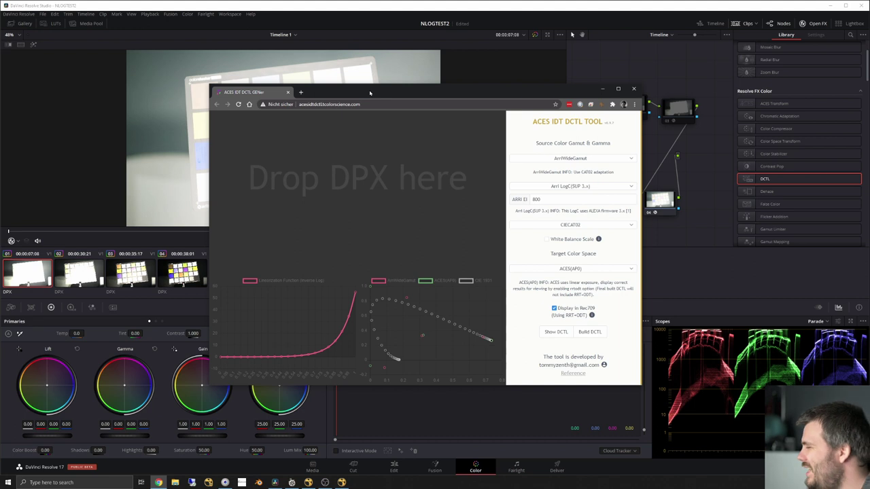
# Set the source color gamut to rec2020 in the DCTL tool.
pyautogui.click(606, 160)
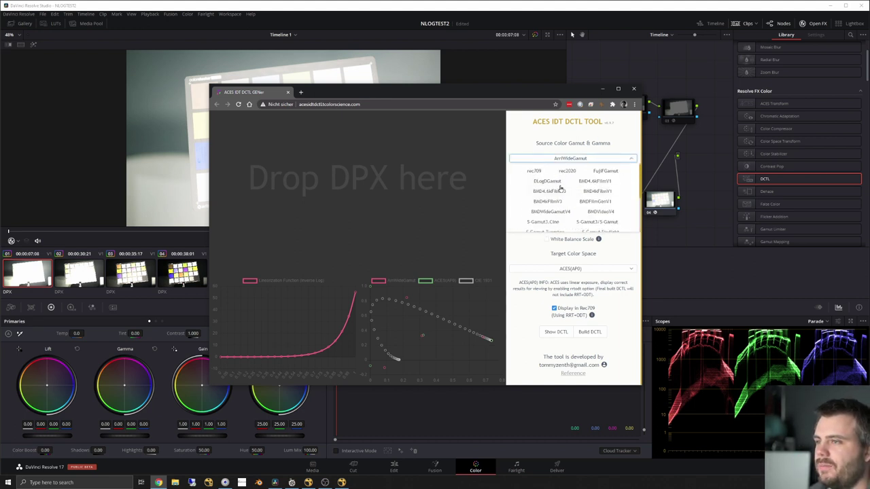
pyautogui.scroll(2, 572, 212)
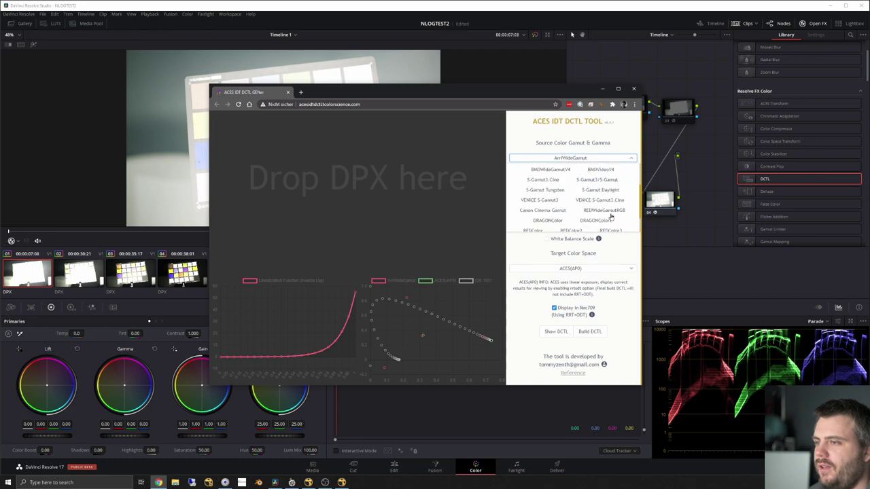
pyautogui.click(568, 171)
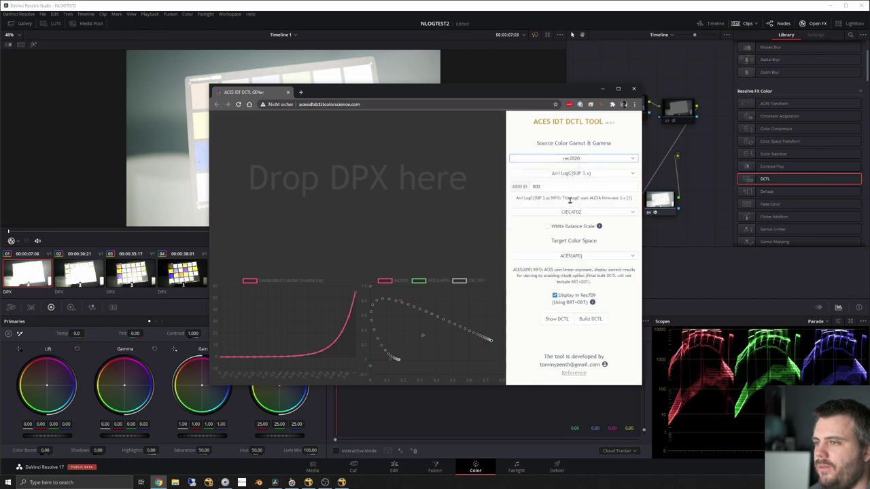
pyautogui.click(572, 159)
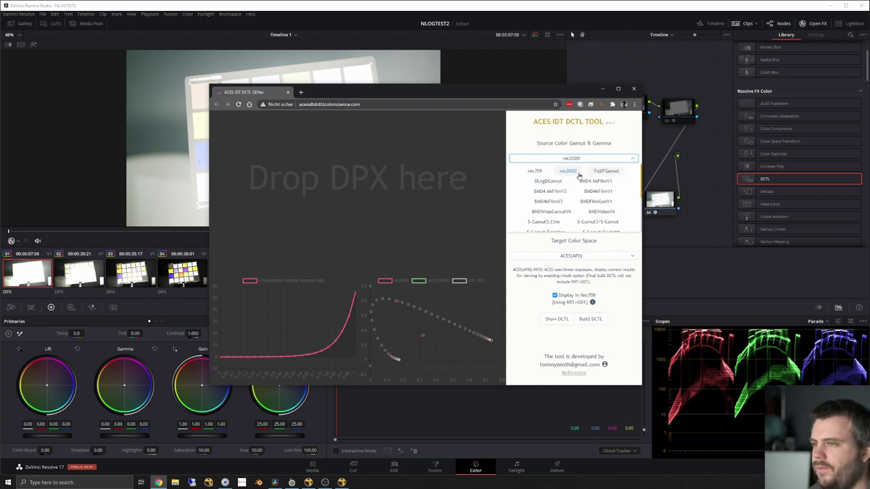
pyautogui.click(568, 172)
# Set the source gamma to N-Log(Nikon) and review the available chromatic adaptation methods, keeping CIECAT02.
pyautogui.click(577, 174)
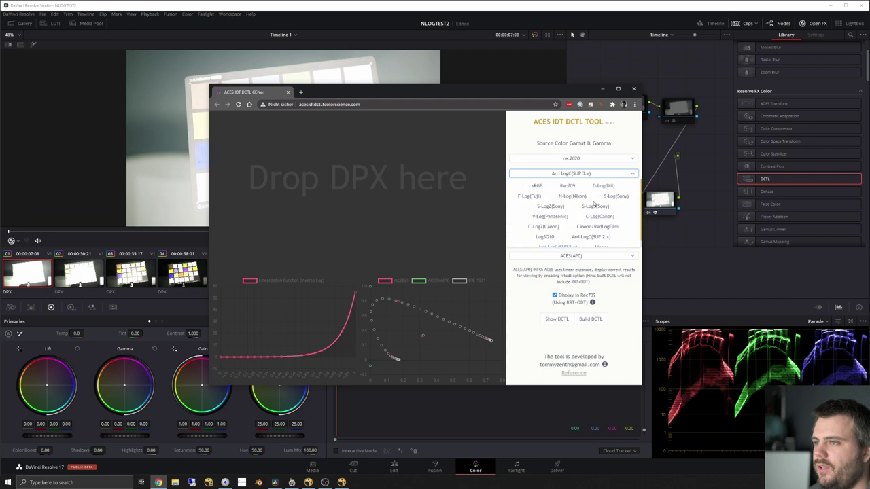
pyautogui.click(572, 196)
pyautogui.click(581, 204)
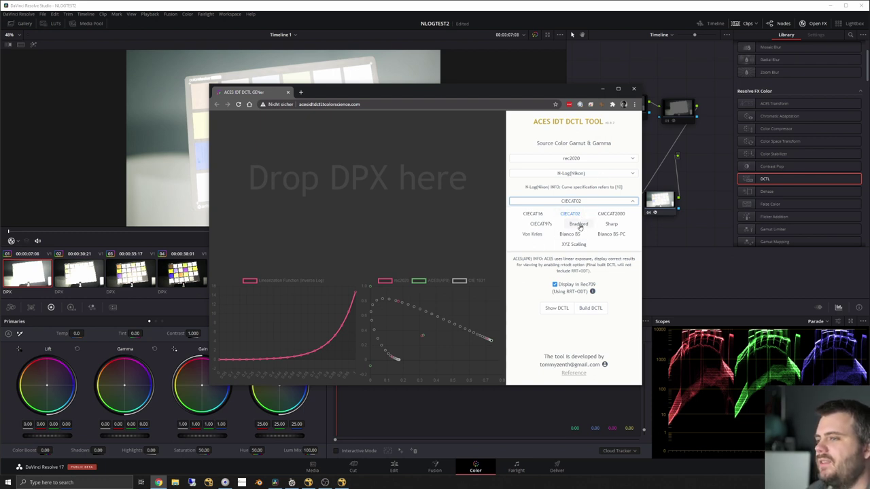
pyautogui.click(596, 189)
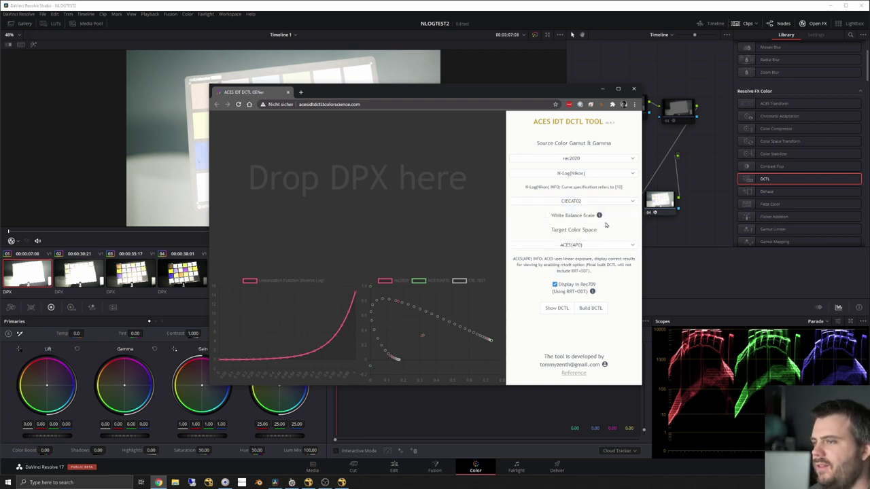
# Inspect the White Balance Scale controls, leave them off, and keep ACES(AP0) as target color space with Rec709 display enabled.
pyautogui.click(600, 217)
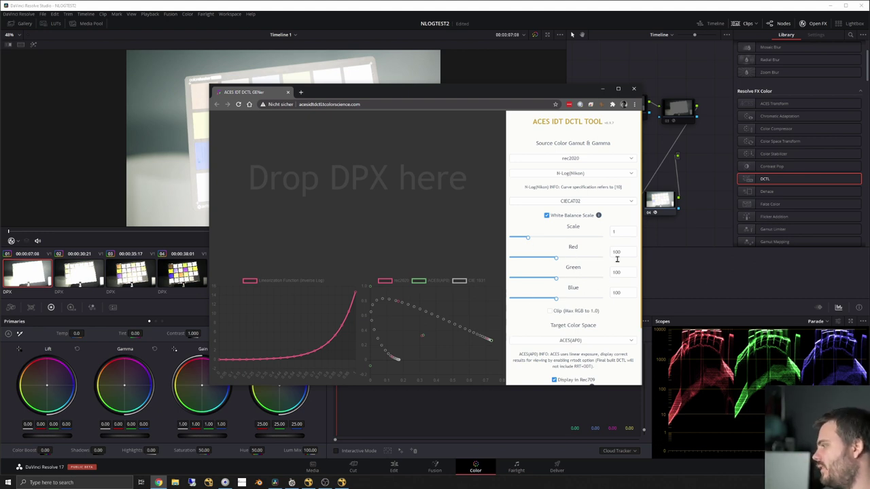
pyautogui.click(548, 215)
pyautogui.click(595, 246)
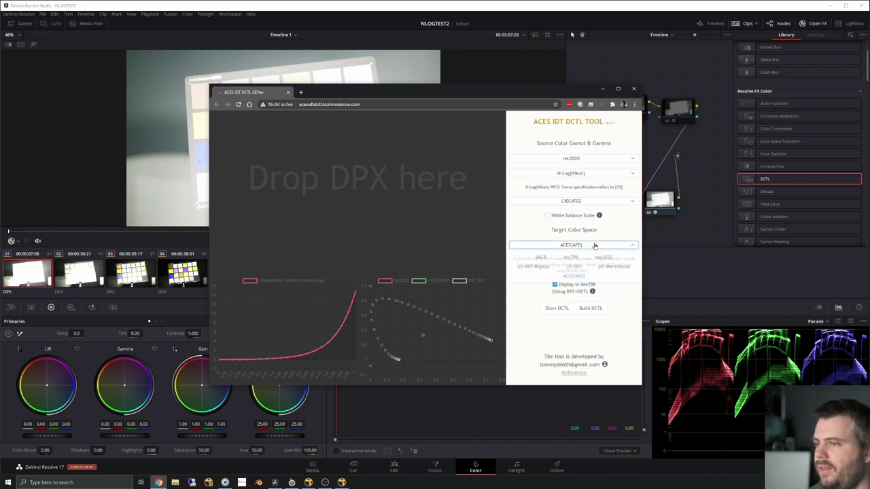
pyautogui.click(588, 279)
pyautogui.click(556, 285)
pyautogui.click(556, 285)
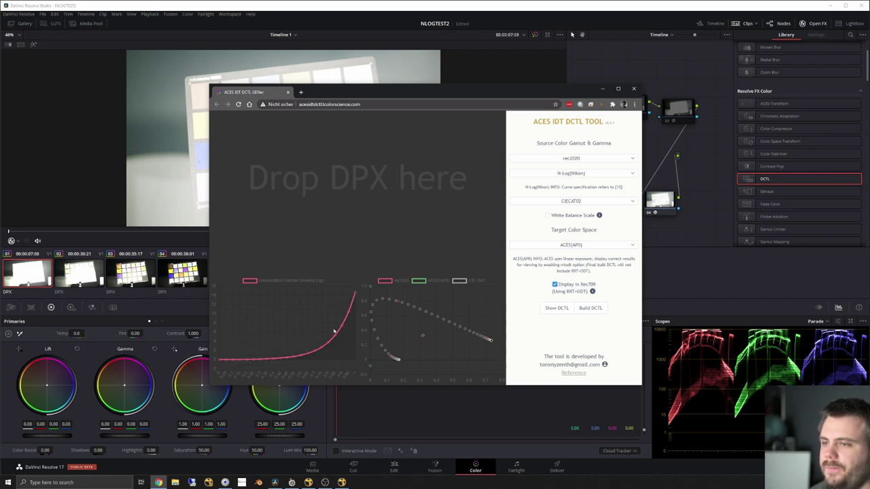
# Show the generated DCTL code and examine the Log_to_linear function's formula in the if/else lines.
pyautogui.click(571, 309)
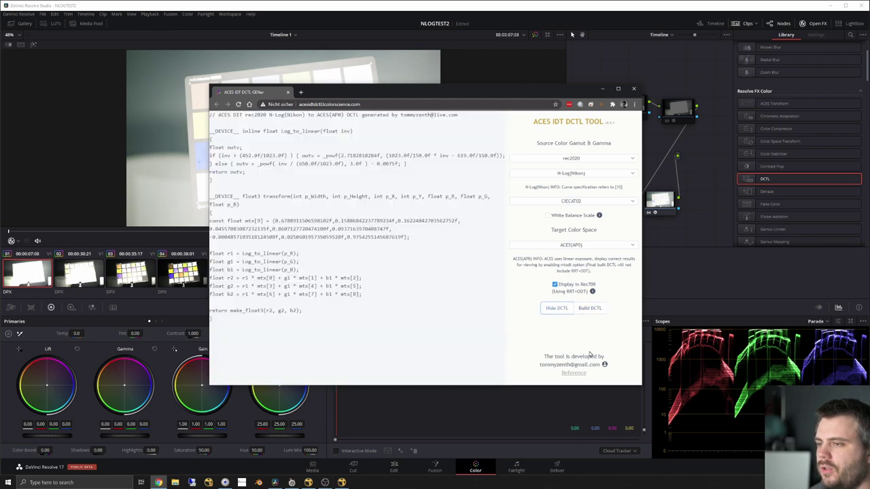
pyautogui.hotkey('ctrl', 'a')
pyautogui.click(403, 294)
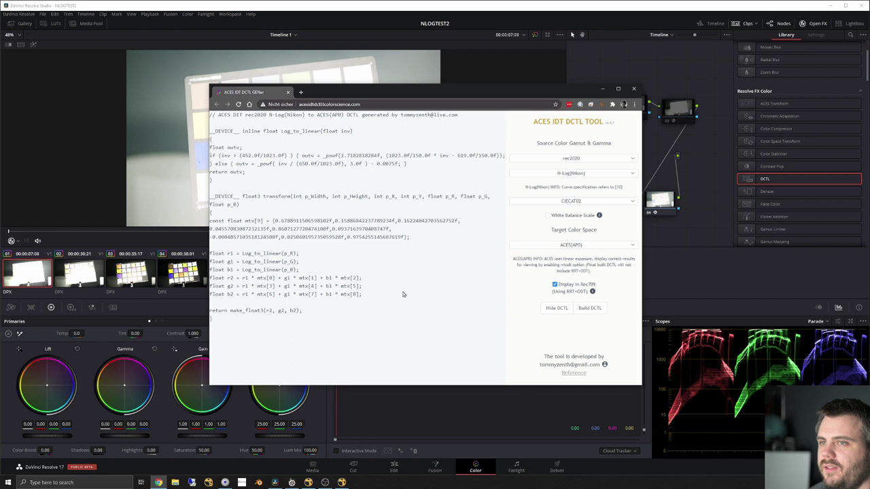
pyautogui.moveTo(230, 131); pyautogui.dragTo(390, 162)
pyautogui.click(288, 165)
pyautogui.click(391, 163)
pyautogui.moveTo(304, 156); pyautogui.dragTo(212, 156)
pyautogui.click(487, 156)
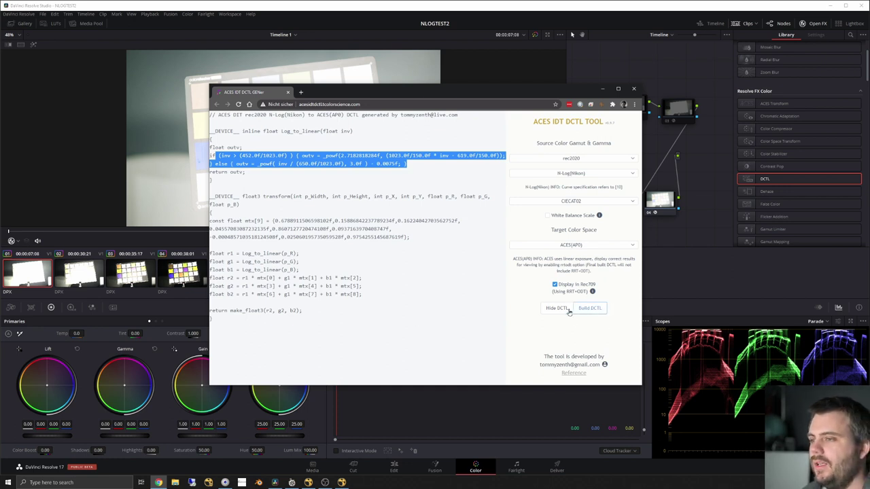
# Build and download the DCTL file, and switch back to DaVinci Resolve.
pyautogui.click(595, 312)
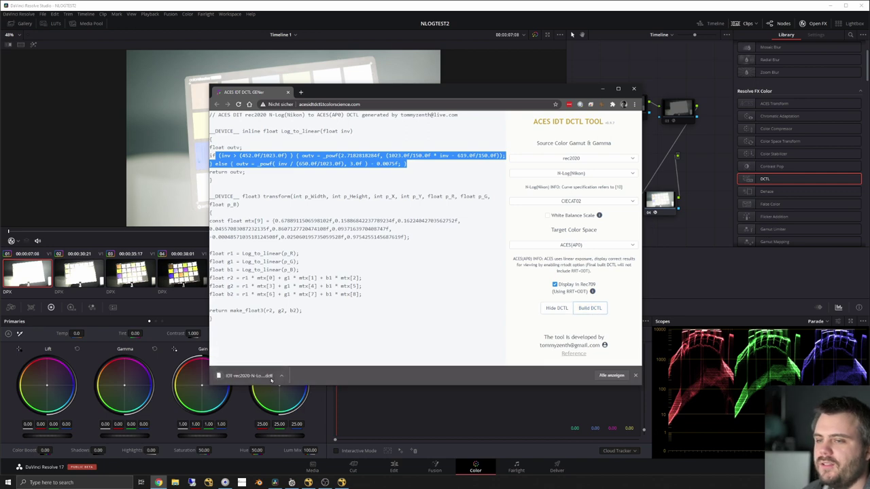
pyautogui.click(94, 200)
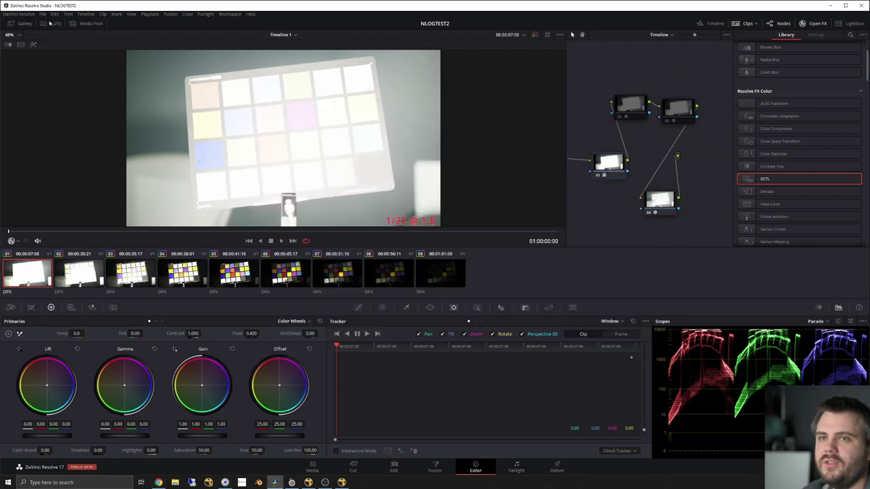
# Open the LUT library, show it as a list, and locate the IDT-rec2020-N-Log(Nikon) DCTL.
pyautogui.click(54, 24)
pyautogui.scroll(-5, 173, 180)
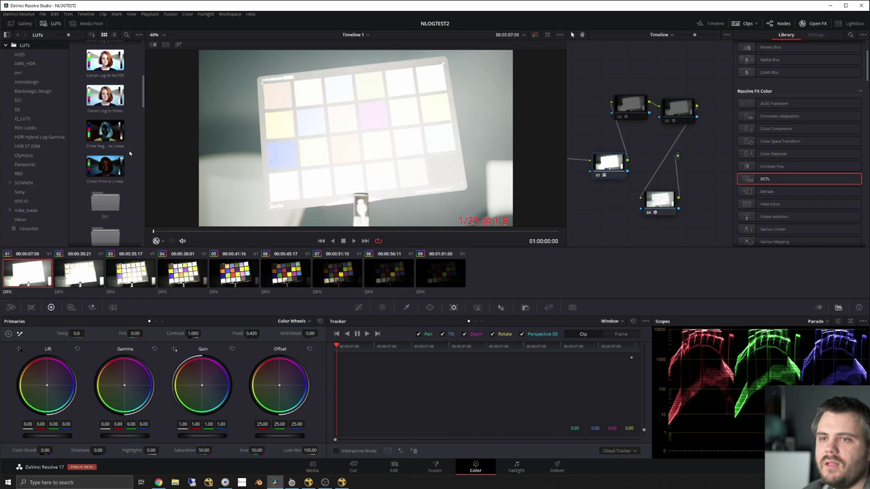
pyautogui.scroll(2, 129, 155)
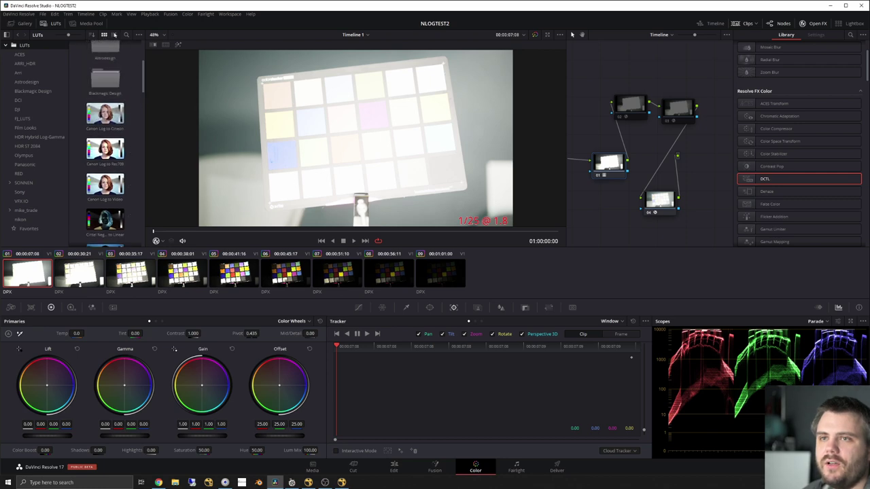
pyautogui.click(104, 34)
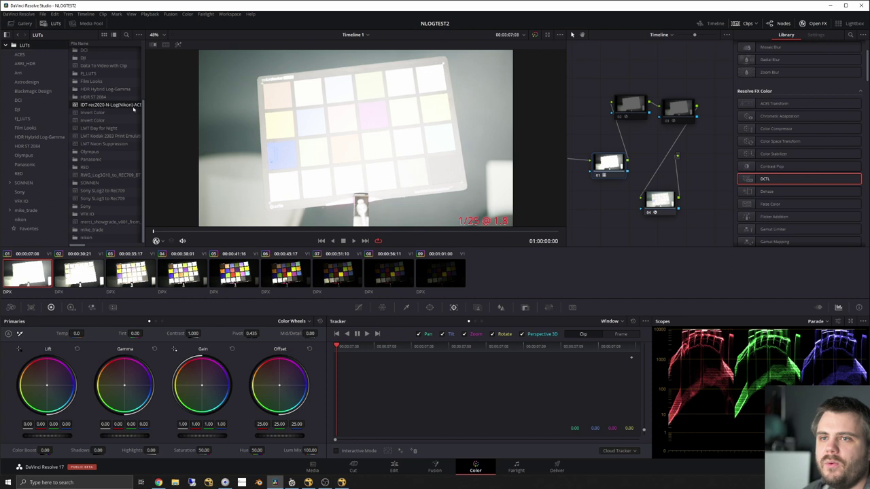
pyautogui.moveTo(144, 106); pyautogui.dragTo(79, 116)
# Reposition nodes 01 and 04 in the node graph, leaving the ACES Transform node 04 selected.
pyautogui.moveTo(613, 171); pyautogui.dragTo(594, 156)
pyautogui.moveTo(643, 175)
pyautogui.mouseDown(button='middle')
pyautogui.moveTo(679, 168)
pyautogui.moveTo(636, 181)
pyautogui.mouseUp(button='middle')
pyautogui.moveTo(675, 202); pyautogui.dragTo(685, 192)
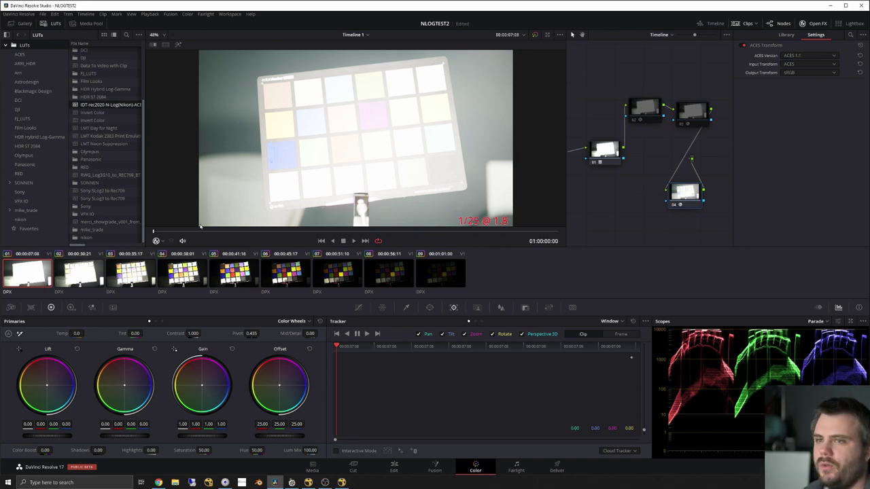
# Step through the exposure bracket clips to compare the color chart and the parade scope, and return to clip 01.
pyautogui.press('Down')
pyautogui.press('Down')
pyautogui.press('Down')
pyautogui.press('Down')
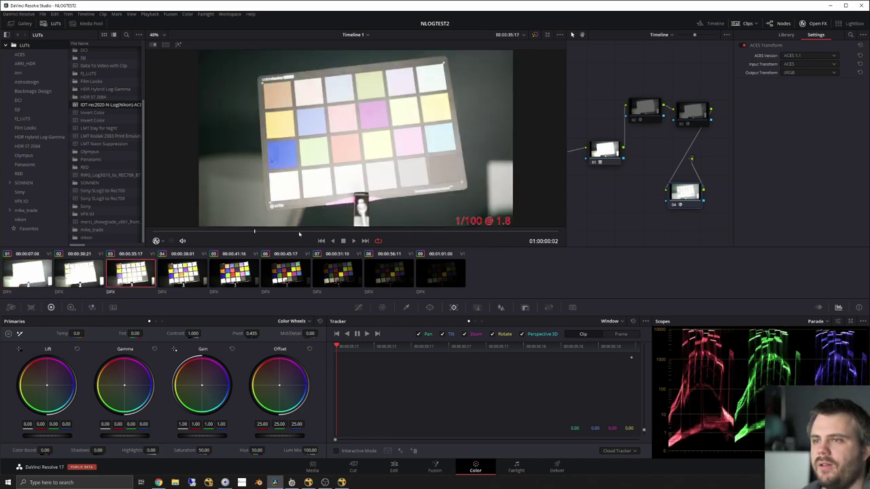
pyautogui.moveTo(563, 224); pyautogui.dragTo(459, 231)
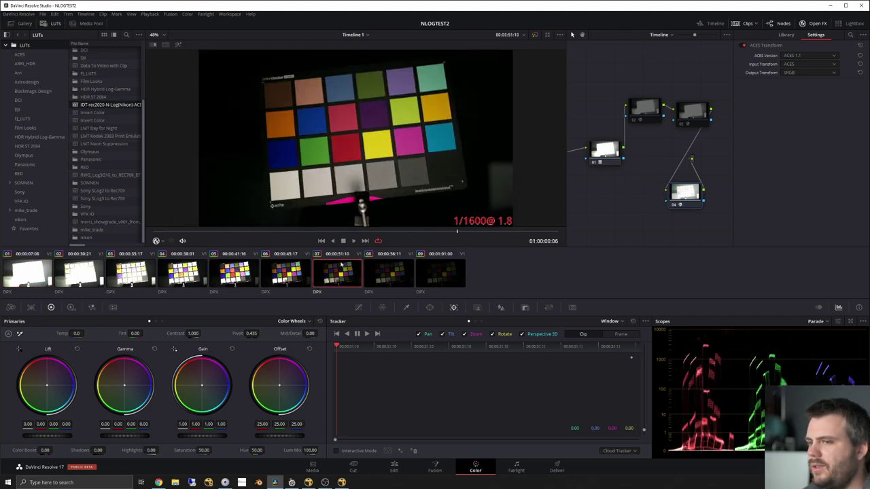
pyautogui.click(391, 278)
pyautogui.click(441, 273)
pyautogui.click(235, 274)
pyautogui.click(184, 274)
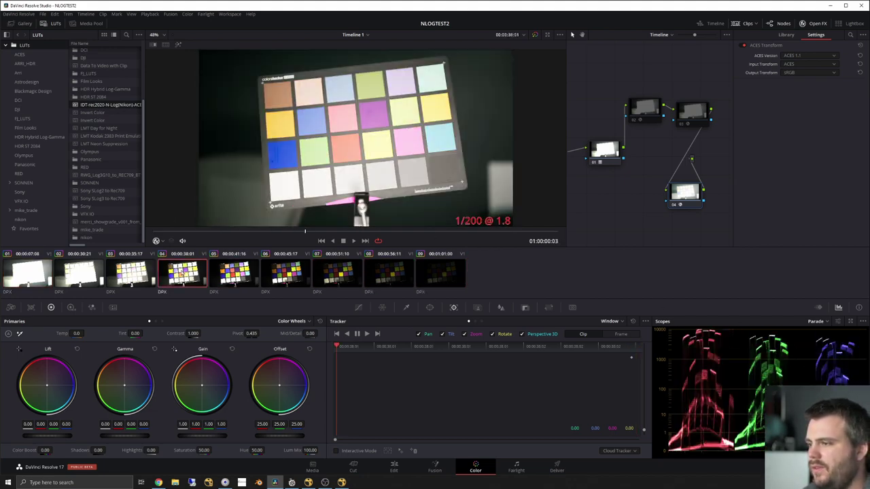
pyautogui.press('Up')
pyautogui.press('Up')
pyautogui.press('Up')
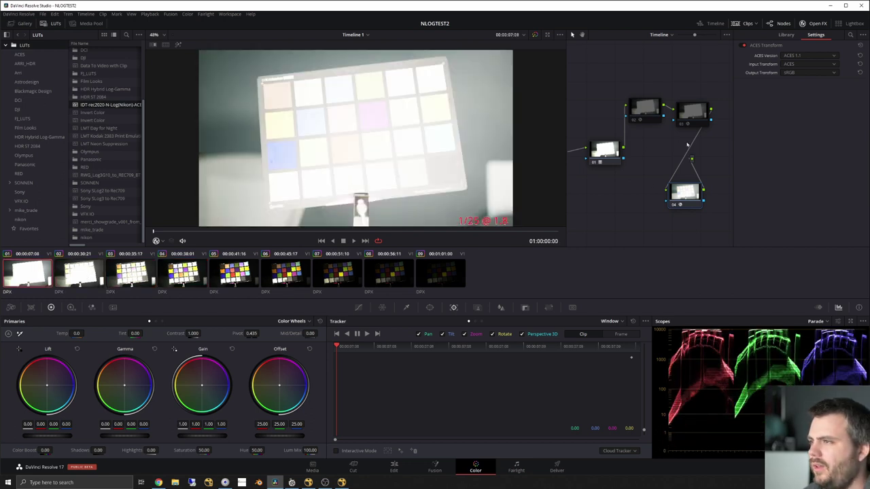
# Switch the scope to Histogram and review clips 02 through 09, ending on clip 08.
pyautogui.click(814, 321)
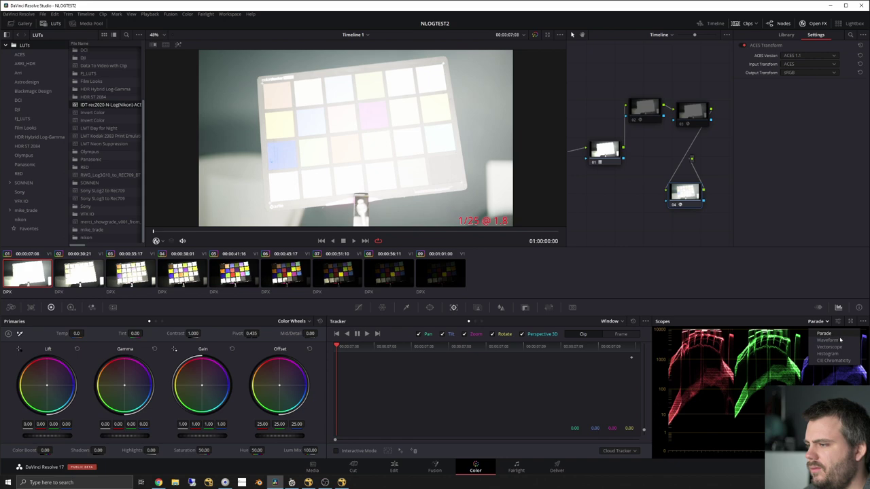
pyautogui.click(828, 354)
pyautogui.click(82, 278)
pyautogui.click(136, 278)
pyautogui.click(183, 276)
pyautogui.click(235, 275)
pyautogui.click(286, 275)
pyautogui.click(343, 282)
pyautogui.click(389, 280)
pyautogui.click(439, 279)
pyautogui.click(398, 279)
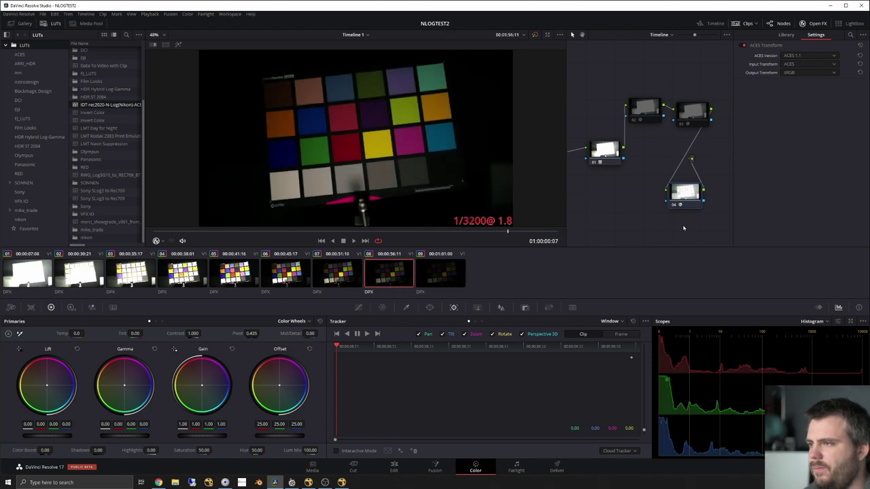
# Disable nodes 04 and 01 on clip 08 and toggle node 02 to compare the image without transforms.
pyautogui.moveTo(668, 205)
pyautogui.mouseDown()
pyautogui.moveTo(651, 195)
pyautogui.moveTo(660, 200)
pyautogui.mouseUp()
pyautogui.click(659, 195)
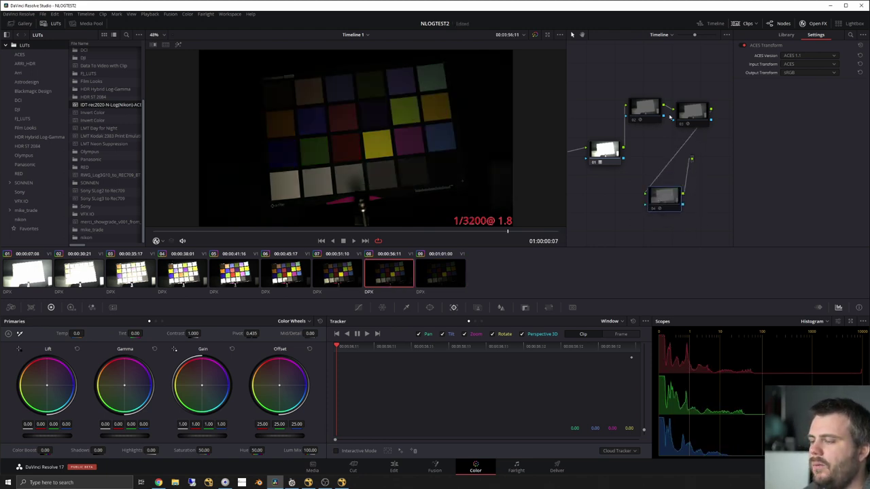
pyautogui.moveTo(604, 152)
pyautogui.mouseDown()
pyautogui.moveTo(582, 144)
pyautogui.moveTo(613, 158)
pyautogui.mouseUp()
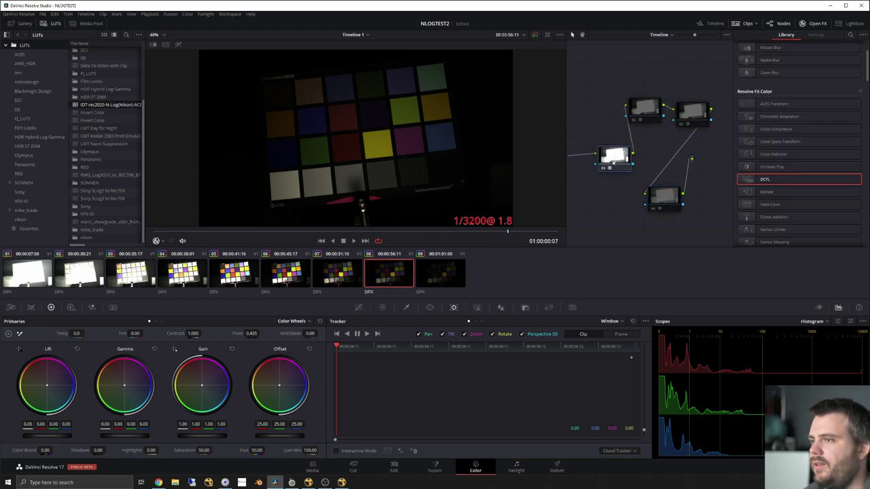
pyautogui.click(605, 168)
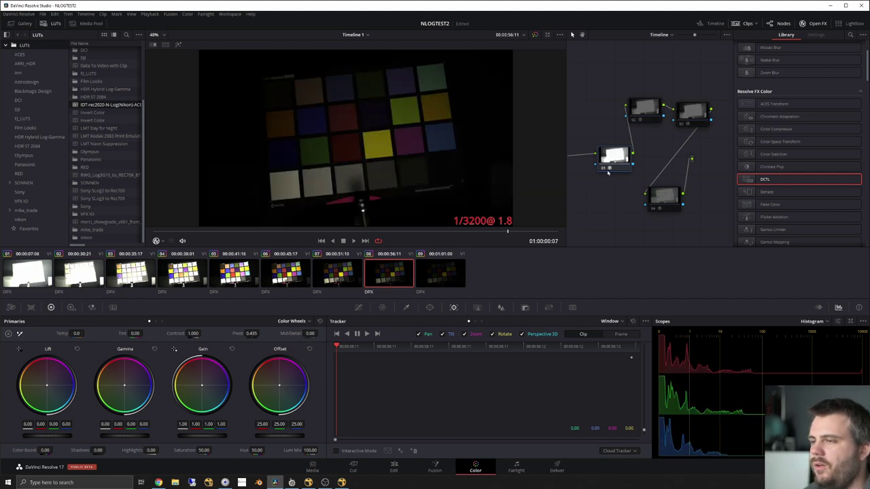
pyautogui.click(605, 167)
pyautogui.click(635, 121)
pyautogui.click(634, 120)
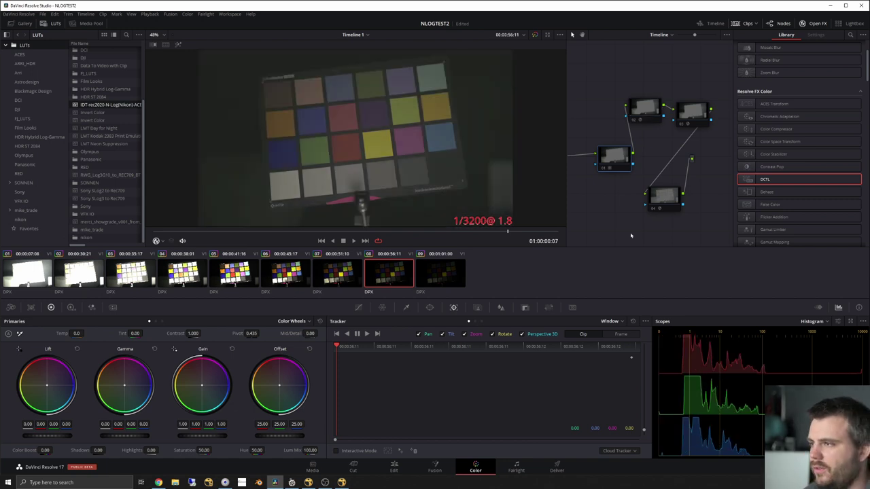
pyautogui.scroll(-3, 631, 235)
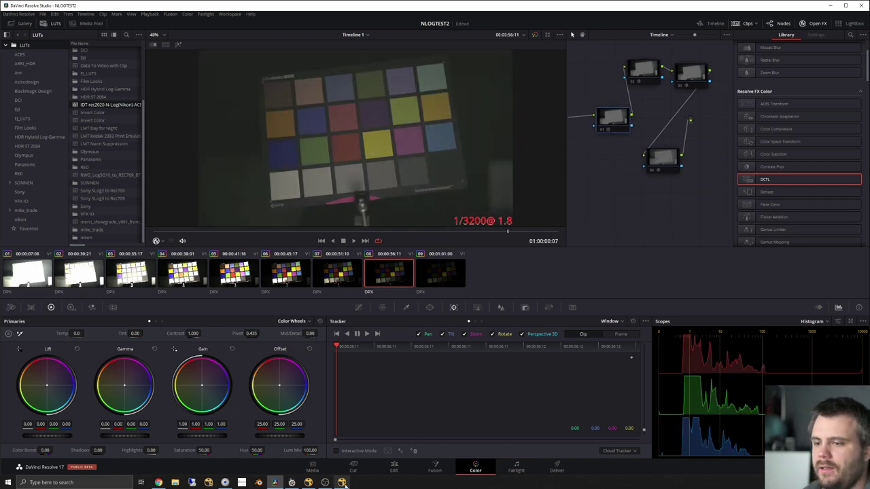
# Switch to Nuke and read in the DCTL-transformed and colorspace-transformed ACES_AP0 EXR sequences from the Nlog_to_linear folder.
pyautogui.click(342, 483)
pyautogui.click(487, 332)
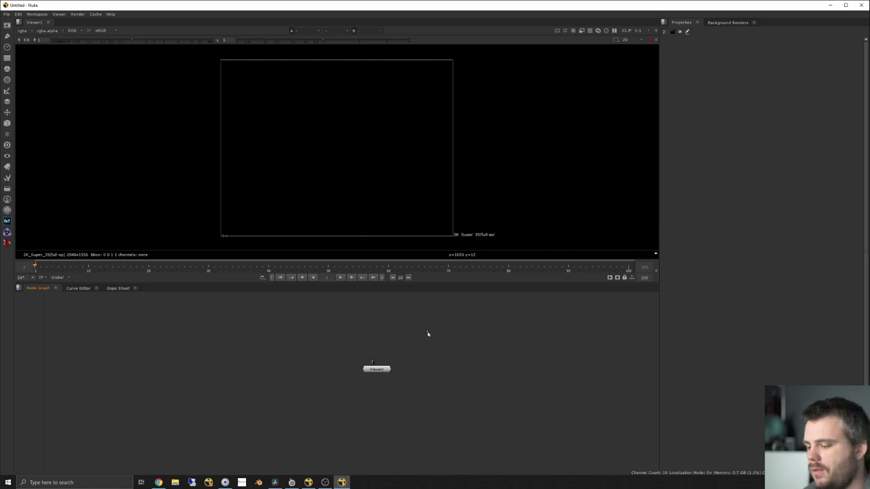
pyautogui.press('r')
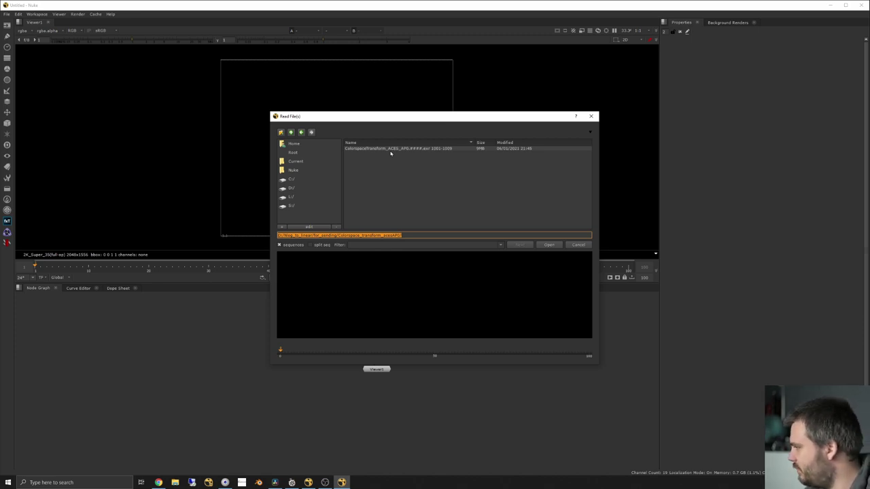
pyautogui.click(290, 132)
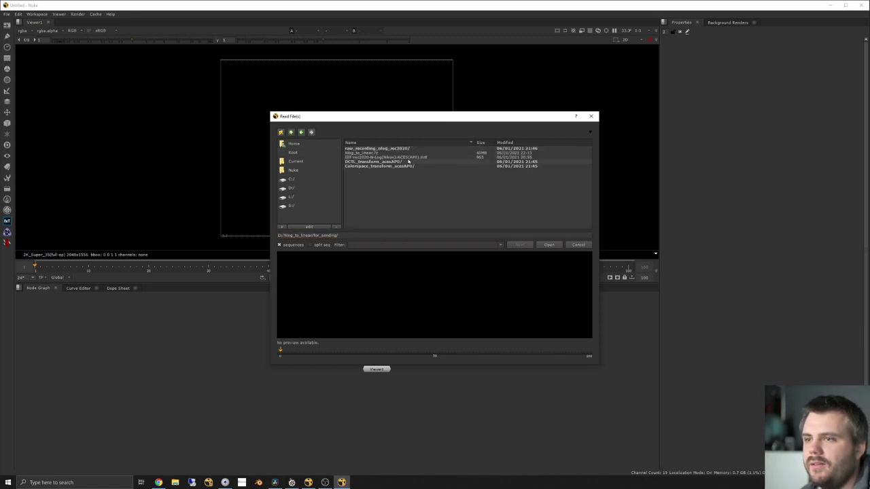
pyautogui.click(290, 132)
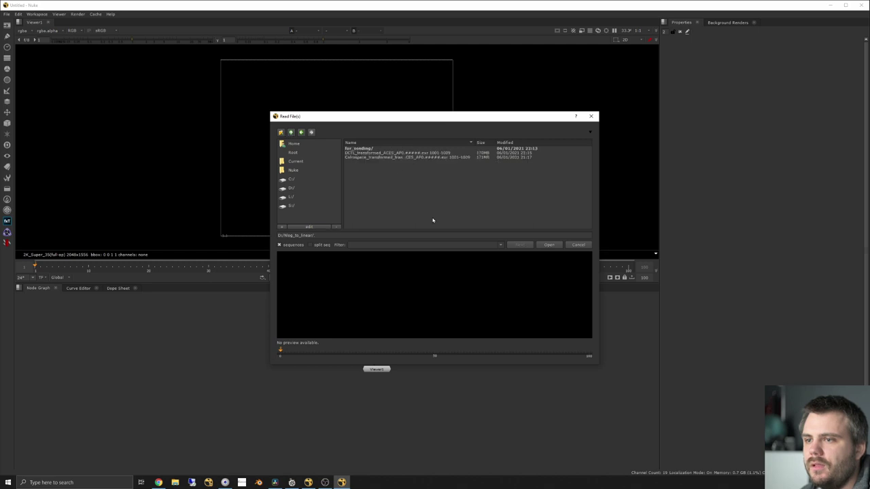
pyautogui.click(389, 153)
pyautogui.keyDown('shift'); pyautogui.click(369, 158); pyautogui.keyUp('shift')
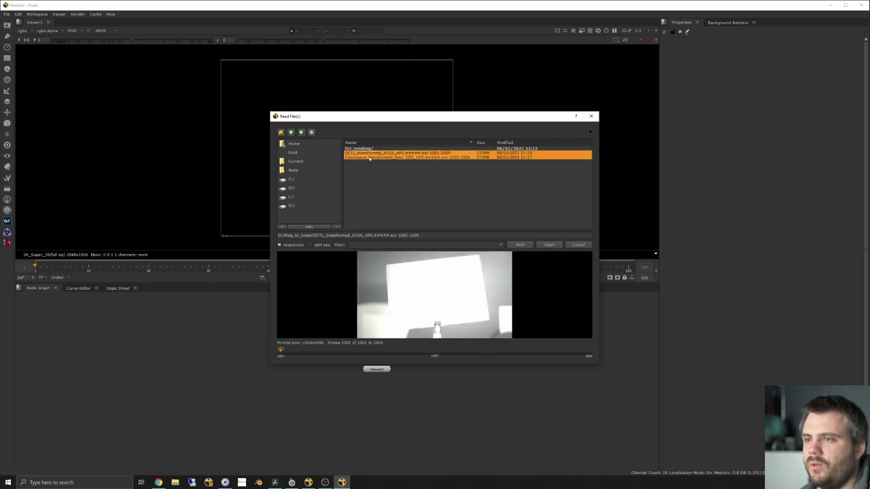
pyautogui.click(549, 245)
# Move the colorspace-transformed Read node away from the DCTL one and connect it to the viewer.
pyautogui.moveTo(443, 346); pyautogui.dragTo(541, 340)
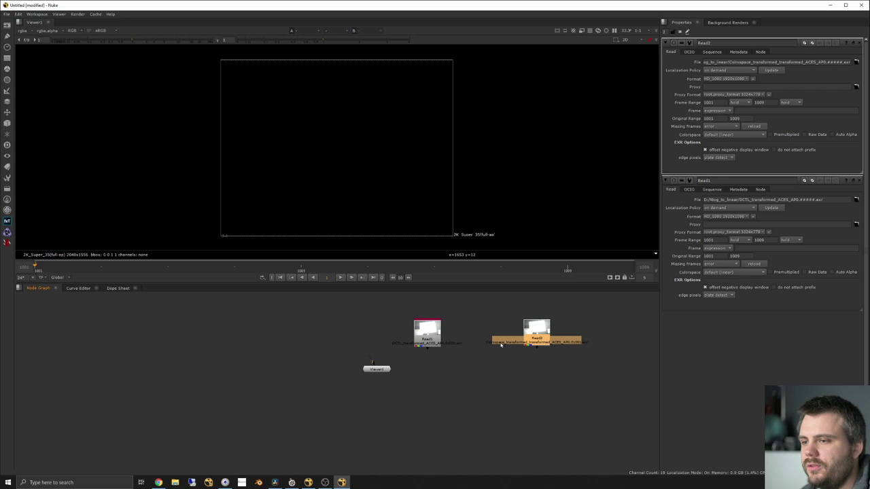
pyautogui.press('1')
# Set the localization policy of the DCTL-transformed Read node to off and move the node clear of the other.
pyautogui.doubleClick(428, 334)
pyautogui.click(737, 71)
pyautogui.click(506, 299)
pyautogui.moveTo(437, 327); pyautogui.dragTo(377, 310)
pyautogui.click(435, 309)
pyautogui.click(745, 71)
pyautogui.click(741, 77)
# Arrange the two Read nodes side by side with the Viewer node below them in the node graph.
pyautogui.click(537, 332)
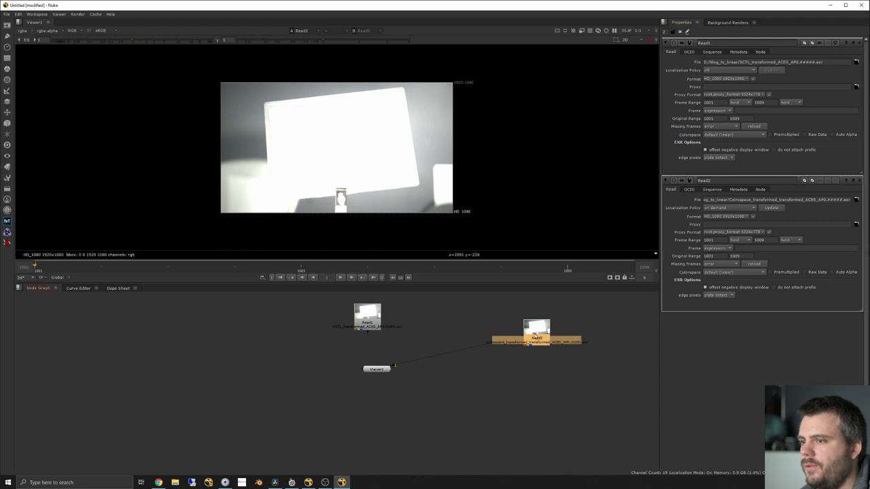
pyautogui.moveTo(537, 332); pyautogui.dragTo(489, 317)
pyautogui.moveTo(378, 370); pyautogui.dragTo(426, 399)
pyautogui.moveTo(367, 319); pyautogui.dragTo(411, 320)
pyautogui.moveTo(497, 344); pyautogui.dragTo(442, 363, button='middle')
pyautogui.moveTo(435, 338); pyautogui.dragTo(537, 344)
pyautogui.moveTo(520, 395); pyautogui.dragTo(414, 403, button='middle')
pyautogui.moveTo(432, 354); pyautogui.dragTo(396, 346)
# Enable Raw Data on both the colorspace-transformed and the DCTL-transformed Read nodes.
pyautogui.doubleClick(393, 333)
pyautogui.click(805, 134)
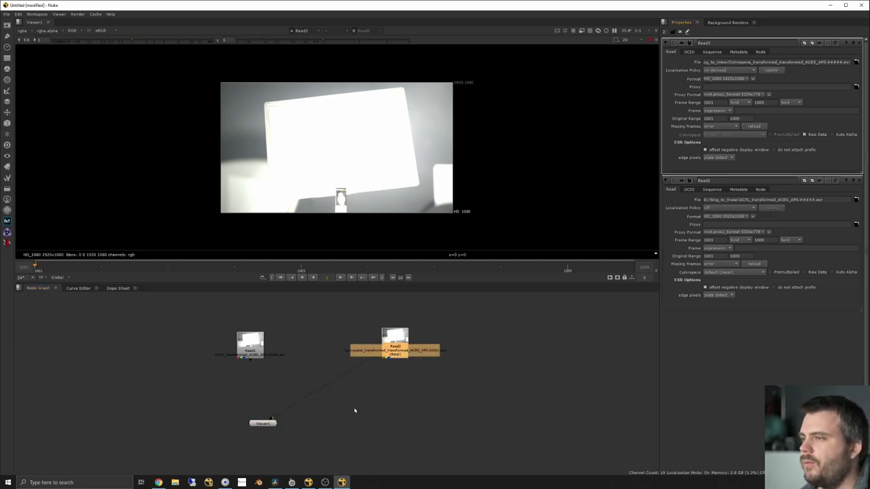
pyautogui.doubleClick(253, 341)
pyautogui.click(805, 135)
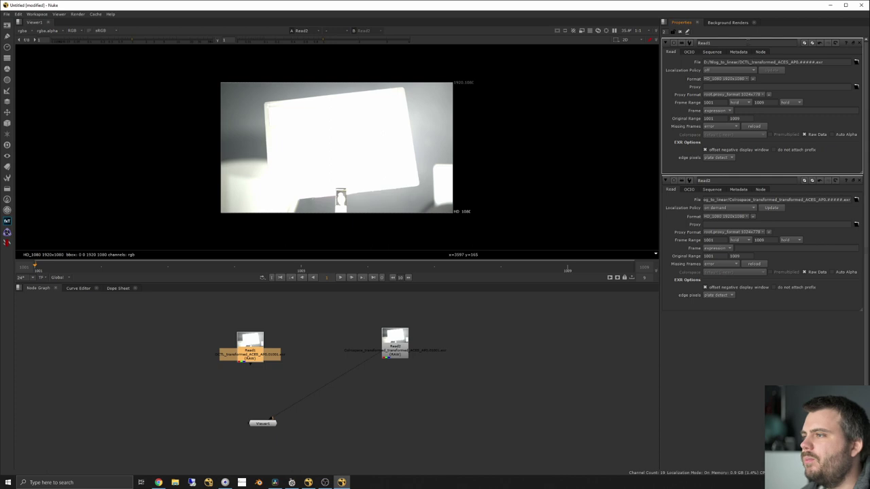
# Set the color management in the project settings to OCIO.
pyautogui.click(689, 53)
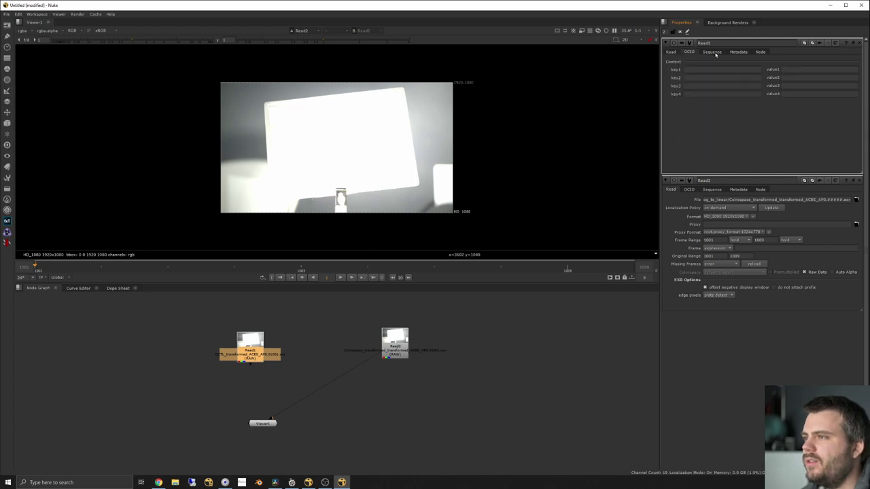
pyautogui.click(534, 387)
pyautogui.press('s')
pyautogui.click(690, 52)
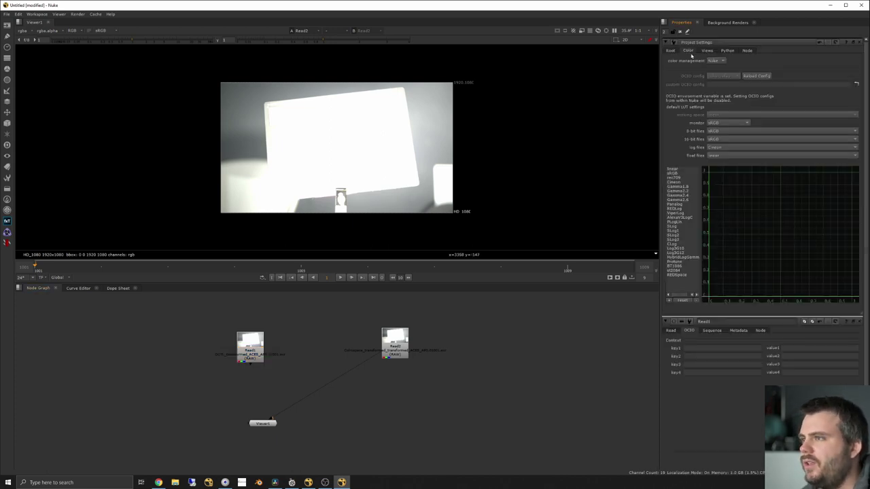
pyautogui.click(714, 61)
pyautogui.click(719, 67)
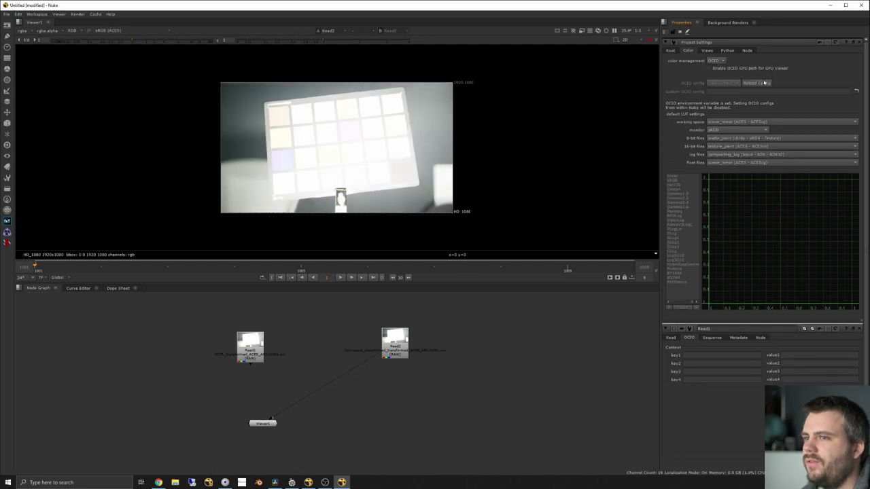
# View the DCTL-transformed Read node with the Raw (ACES) viewer process, lowering the viewer gain to 0.11 and gamma to 0.46.
pyautogui.click(105, 30)
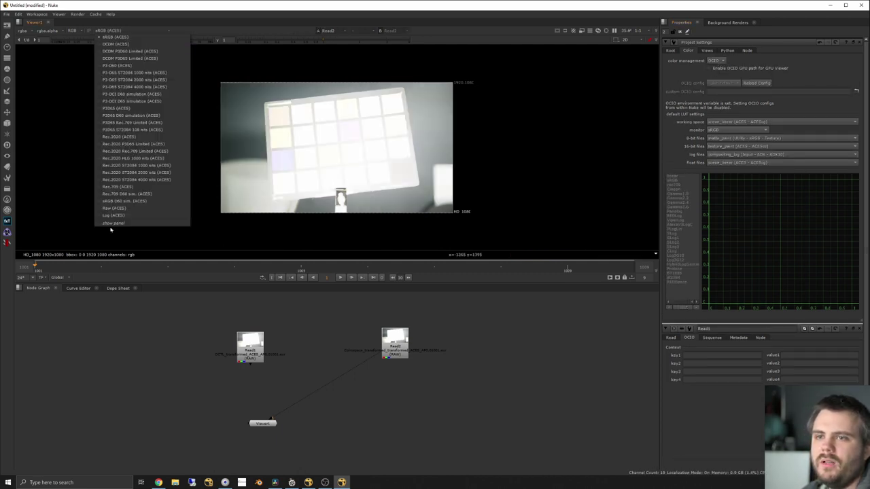
pyautogui.click(129, 207)
pyautogui.click(250, 347)
pyautogui.press('1')
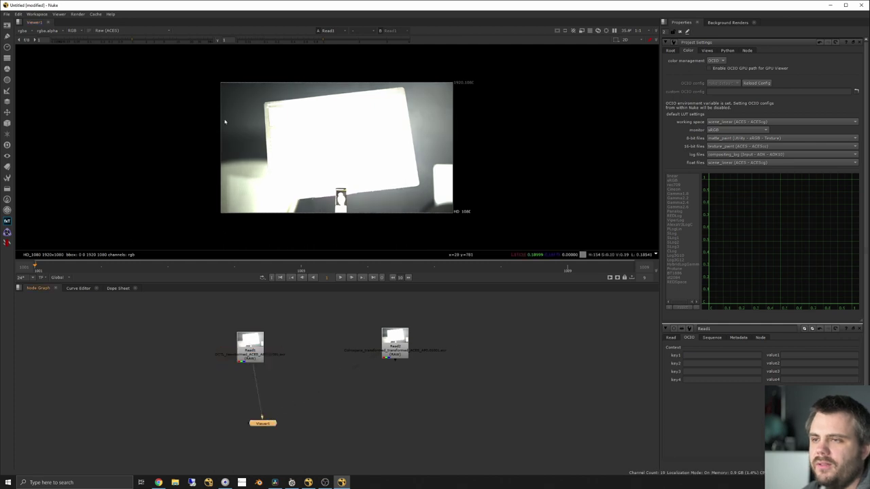
pyautogui.moveTo(308, 40)
pyautogui.mouseDown()
pyautogui.moveTo(243, 40)
pyautogui.moveTo(295, 40)
pyautogui.mouseUp()
pyautogui.moveTo(131, 42); pyautogui.dragTo(94, 43)
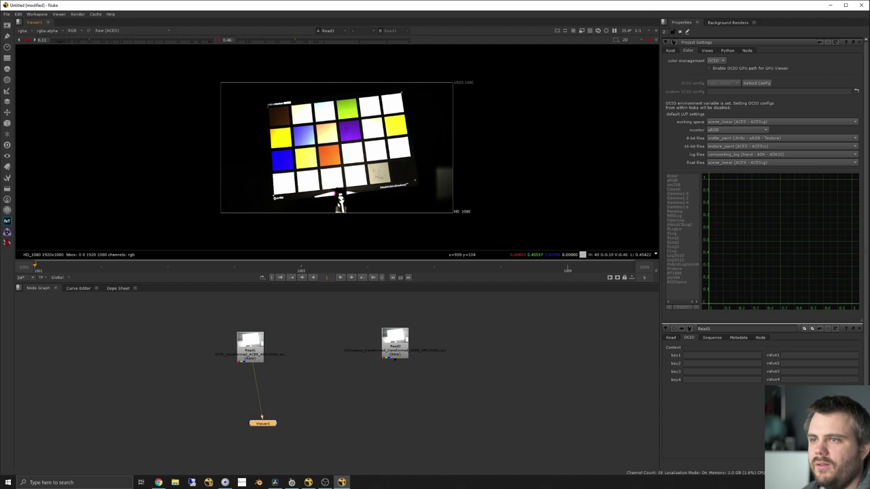
# Add a CurveTool node beneath the DCTL-transformed Read node.
pyautogui.moveTo(251, 348); pyautogui.dragTo(263, 339)
pyautogui.press('Tab')
pyautogui.write('curve')
pyautogui.press('Return')
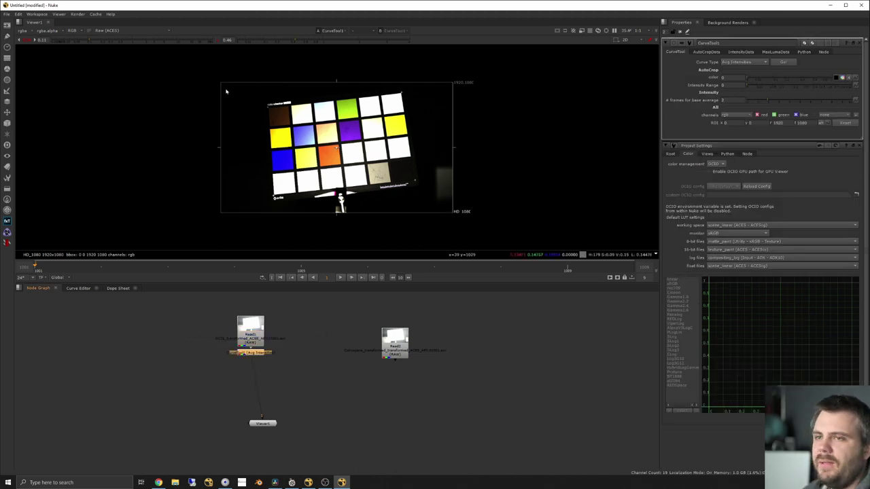
# Fit the CurveTool's region of interest inside the dark gray patch beside the black one and play the sequence to check its placement.
pyautogui.moveTo(222, 84); pyautogui.dragTo(367, 171)
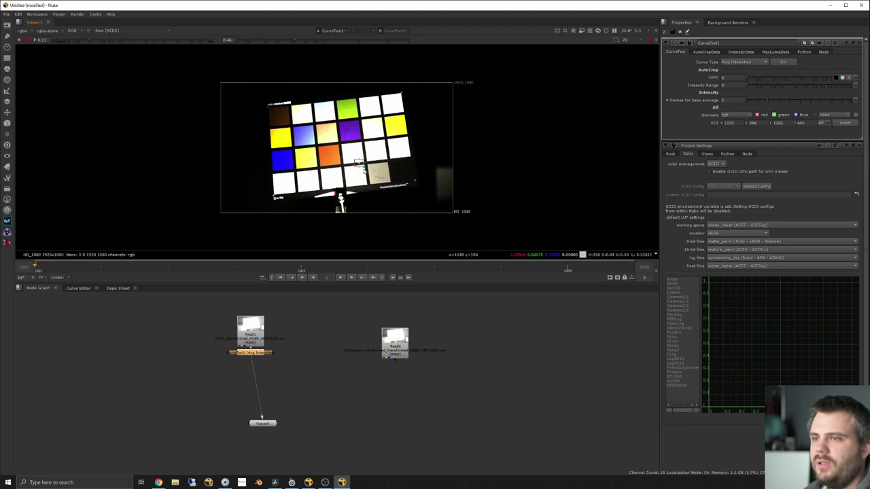
pyautogui.scroll(10, 385, 170)
pyautogui.moveTo(385, 168); pyautogui.dragTo(298, 112)
pyautogui.moveTo(410, 112)
pyautogui.mouseDown()
pyautogui.moveTo(392, 113)
pyautogui.moveTo(396, 106)
pyautogui.mouseUp()
pyautogui.moveTo(400, 165); pyautogui.dragTo(401, 164)
pyautogui.moveTo(341, 224); pyautogui.dragTo(342, 225)
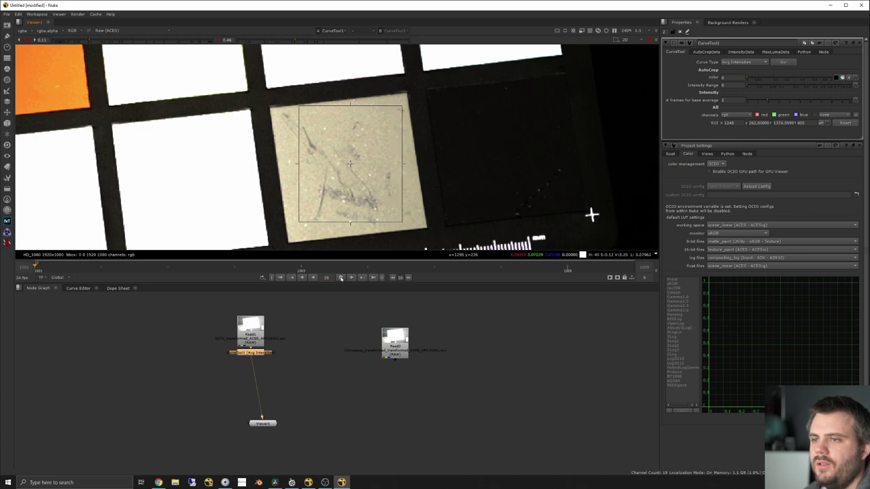
pyautogui.click(340, 278)
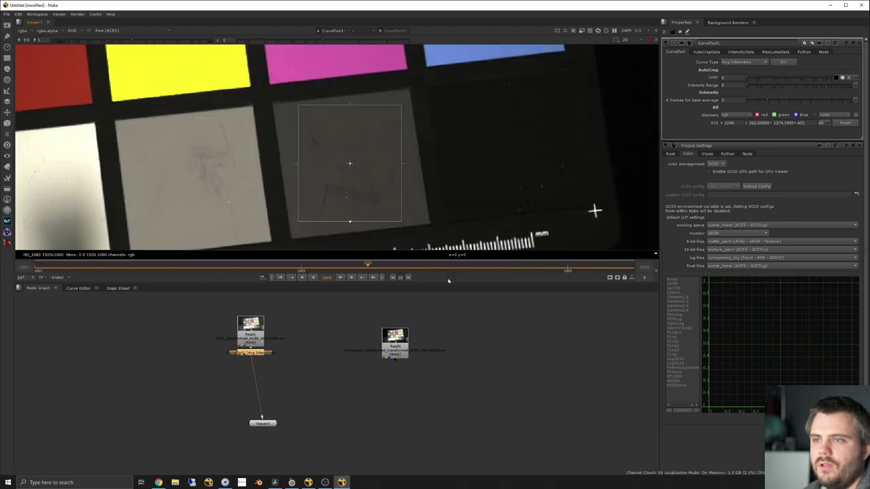
# View the DCTL-transformed Read node directly and set the viewer process back to sRGB (ACES).
pyautogui.moveTo(64, 298); pyautogui.dragTo(56, 298)
pyautogui.scroll(-3, 276, 337)
pyautogui.moveTo(259, 329); pyautogui.dragTo(259, 317)
pyautogui.press('1')
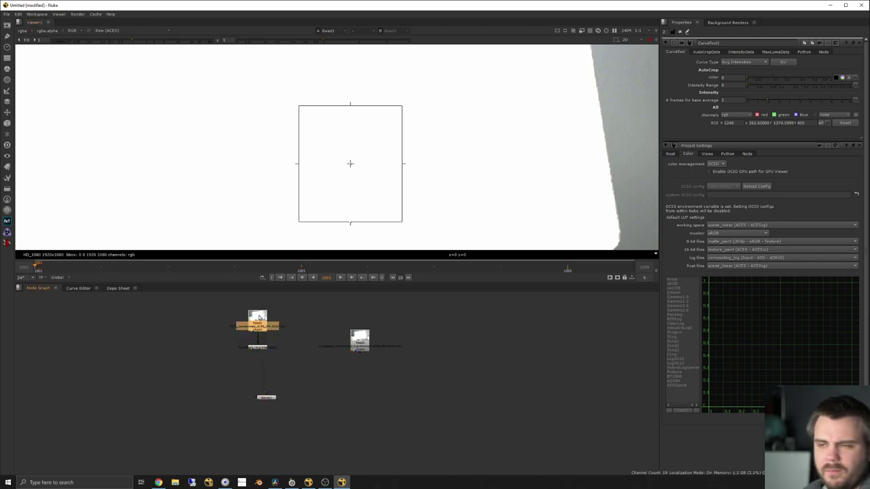
pyautogui.scroll(-8, 391, 168)
pyautogui.moveTo(314, 143); pyautogui.dragTo(405, 176, button='middle')
pyautogui.moveTo(132, 41); pyautogui.dragTo(77, 39)
pyautogui.click(106, 30)
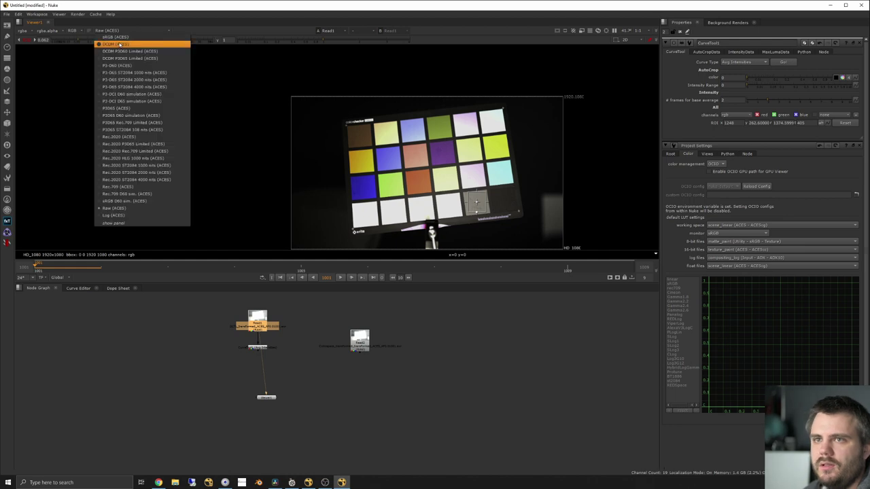
pyautogui.click(112, 35)
pyautogui.moveTo(500, 149); pyautogui.dragTo(431, 118, button='middle')
pyautogui.scroll(3, 393, 128)
pyautogui.moveTo(399, 145); pyautogui.dragTo(412, 138, button='middle')
pyautogui.scroll(-3, 411, 137)
# Add a Tracker node and connect its input to the DCTL-transformed Read node.
pyautogui.click(306, 324)
pyautogui.press('Tab')
pyautogui.write('tracker')
pyautogui.press('Return')
pyautogui.moveTo(302, 316); pyautogui.dragTo(253, 321)
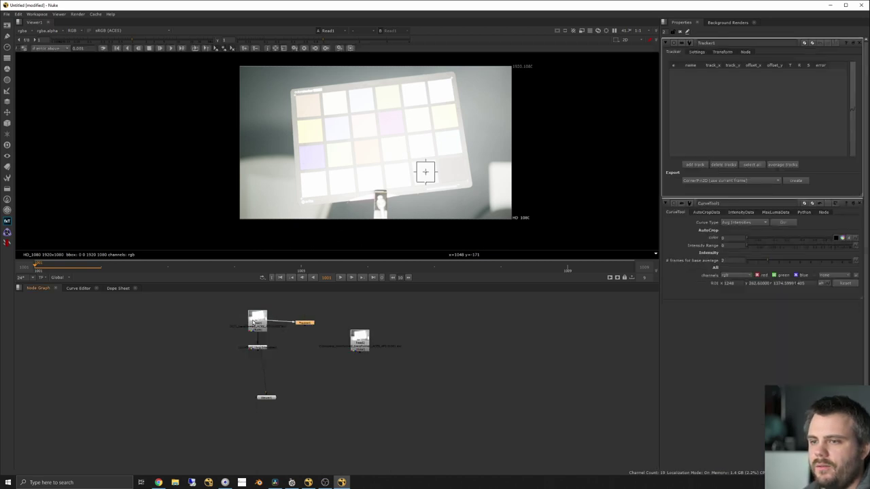
# Add a track, center it on the x-rite logo on the color chart and track it forward through the sequence.
pyautogui.click(730, 52)
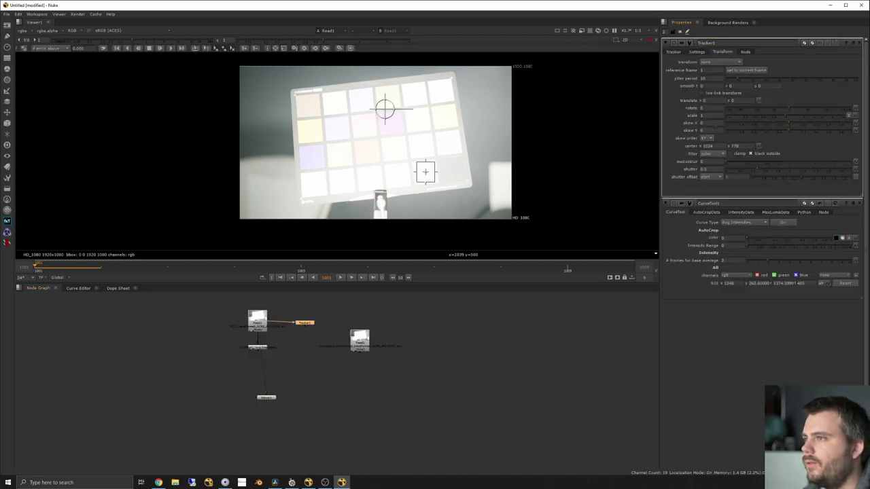
pyautogui.click(697, 51)
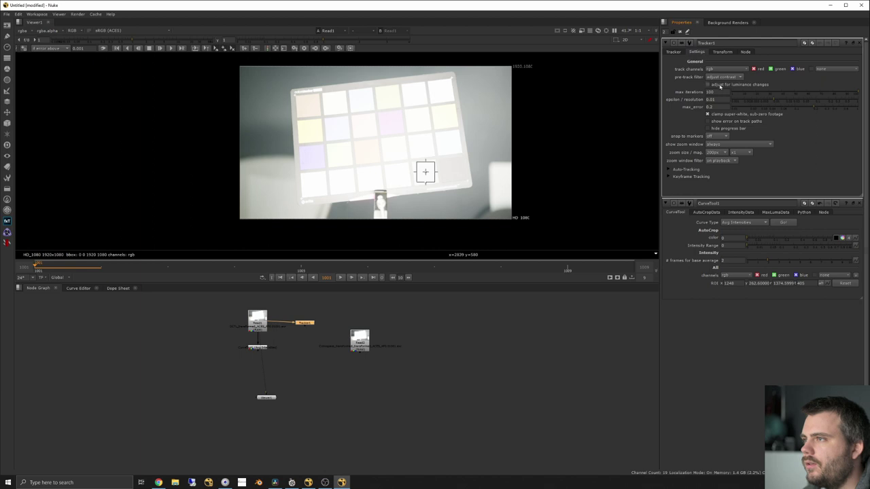
pyautogui.click(672, 52)
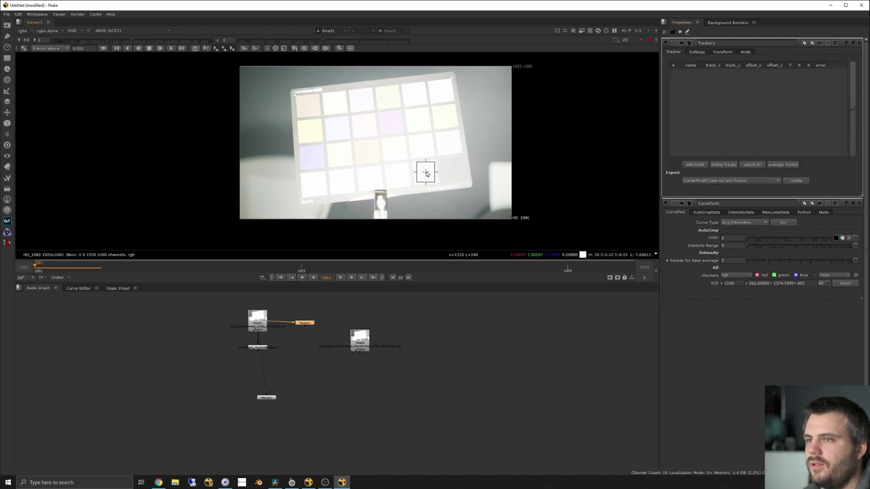
pyautogui.click(695, 165)
pyautogui.moveTo(336, 140); pyautogui.dragTo(296, 183)
pyautogui.scroll(10, 304, 204)
pyautogui.moveTo(337, 223); pyautogui.dragTo(350, 235)
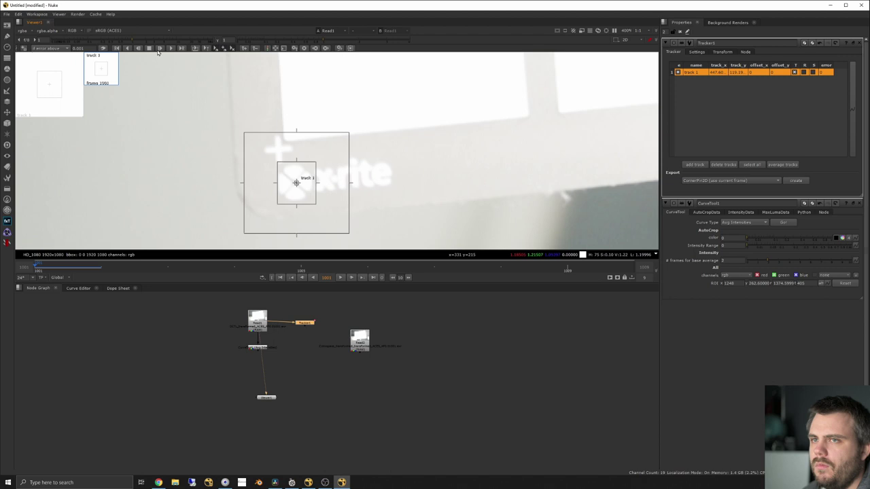
pyautogui.click(158, 50)
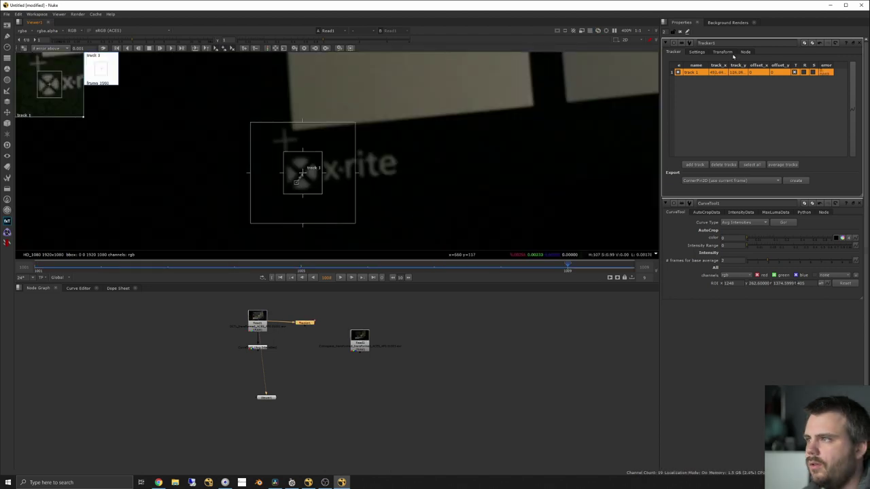
# Set the Tracker's transform to one-point stabilize and scrub through the sequence.
pyautogui.click(722, 52)
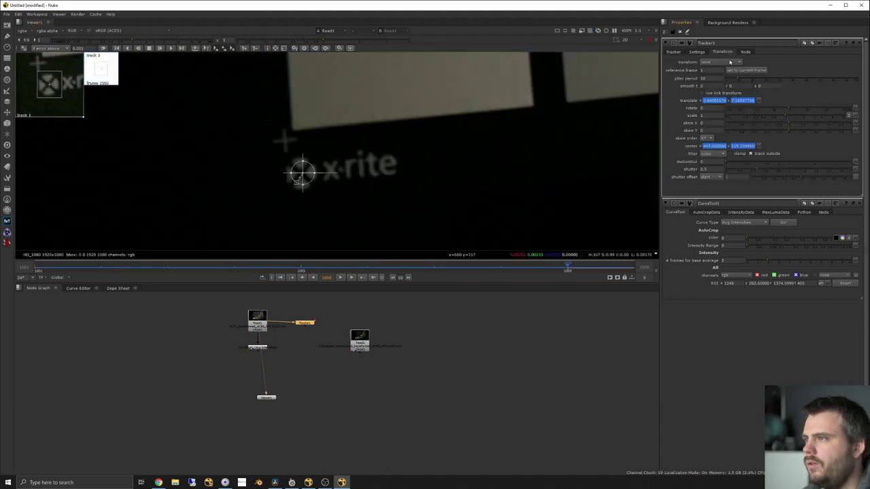
pyautogui.click(730, 62)
pyautogui.click(725, 72)
pyautogui.click(679, 52)
pyautogui.click(725, 52)
pyautogui.moveTo(423, 270); pyautogui.dragTo(363, 272)
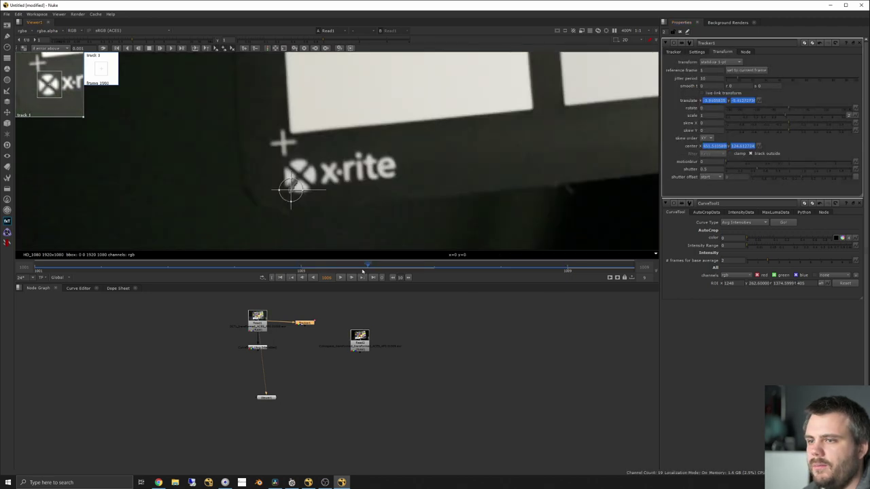
# View the Tracker's output and play the sequence to check the stabilization of the color chart.
pyautogui.click(671, 52)
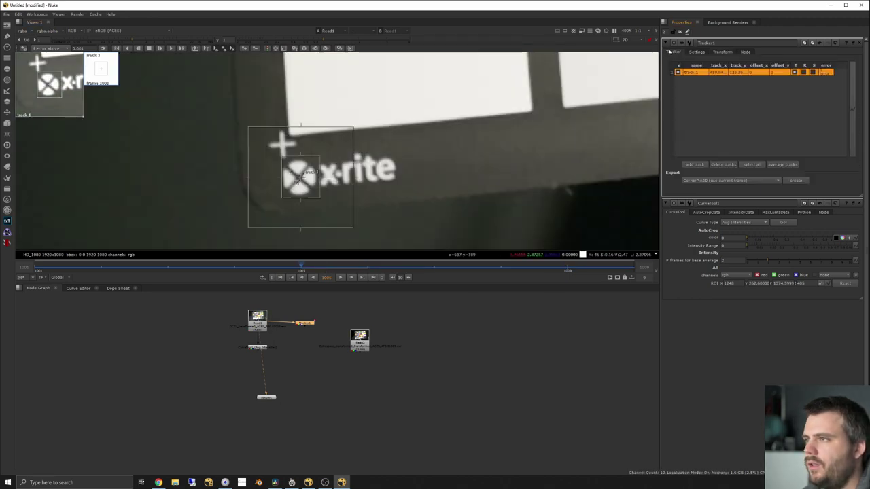
pyautogui.scroll(-5, 370, 129)
pyautogui.moveTo(422, 79); pyautogui.dragTo(353, 144, button='middle')
pyautogui.scroll(-2, 353, 144)
pyautogui.press('1')
pyautogui.click(341, 278)
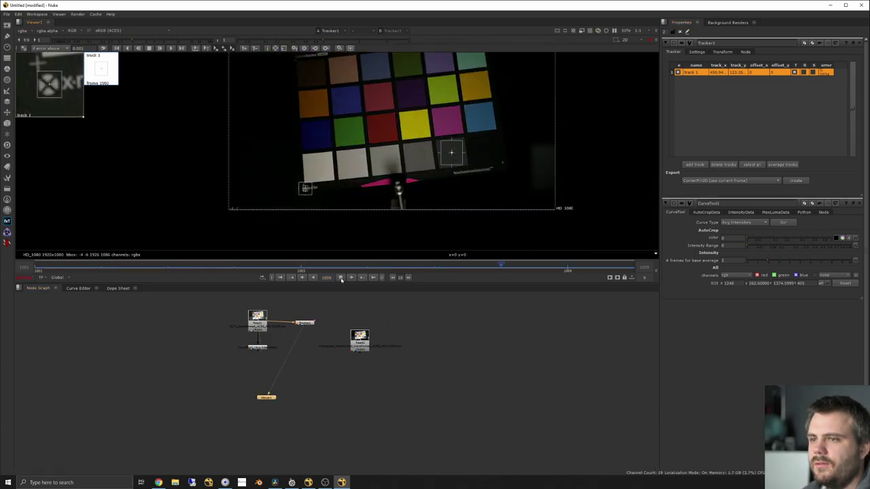
pyautogui.click(341, 278)
# Copy the stabilizing Tracker node and attach the copy beneath the colorspace-transformed Read node.
pyautogui.moveTo(360, 337); pyautogui.dragTo(364, 320)
pyautogui.click(313, 322)
pyautogui.click(310, 323)
pyautogui.hotkey('ctrl', 'c')
pyautogui.doubleClick(363, 325)
pyautogui.hotkey('ctrl', 'v')
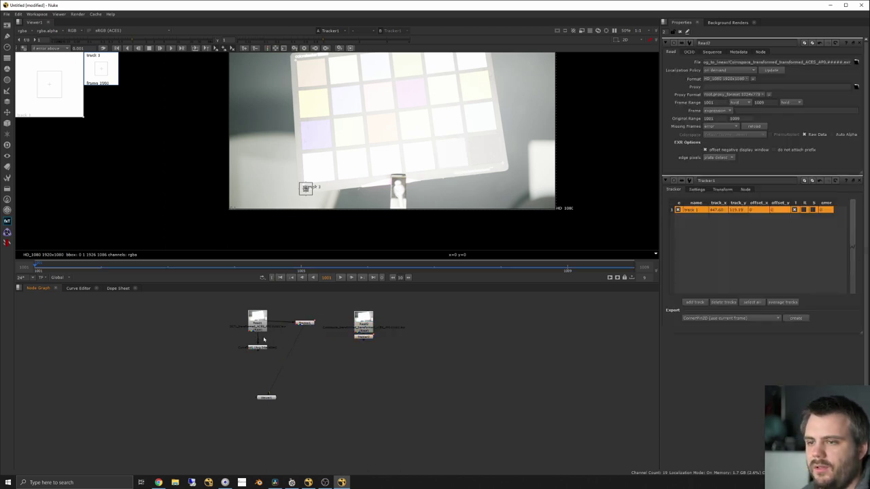
# Connect the CurveTool beneath the DCTL branch's Tracker, view it and play the stabilized sequence over the dark gray patch.
pyautogui.moveTo(257, 346); pyautogui.dragTo(310, 347)
pyautogui.doubleClick(310, 347)
pyautogui.press('1')
pyautogui.scroll(5, 472, 149)
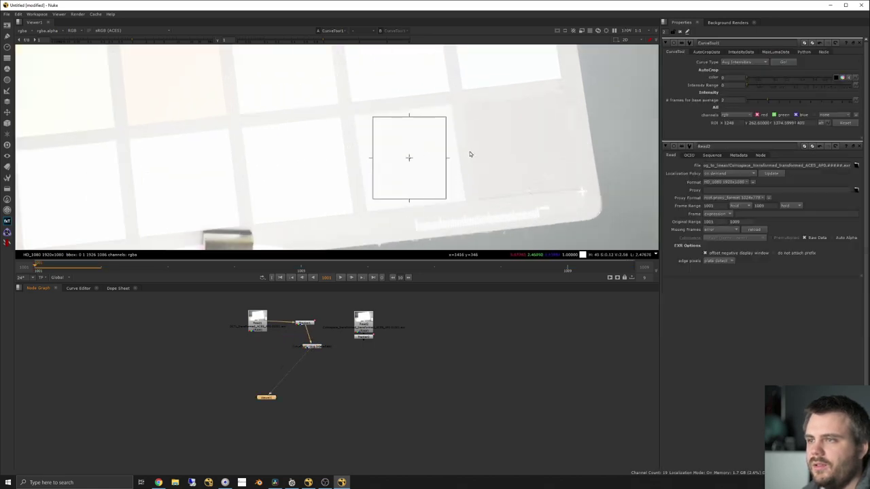
pyautogui.click(341, 277)
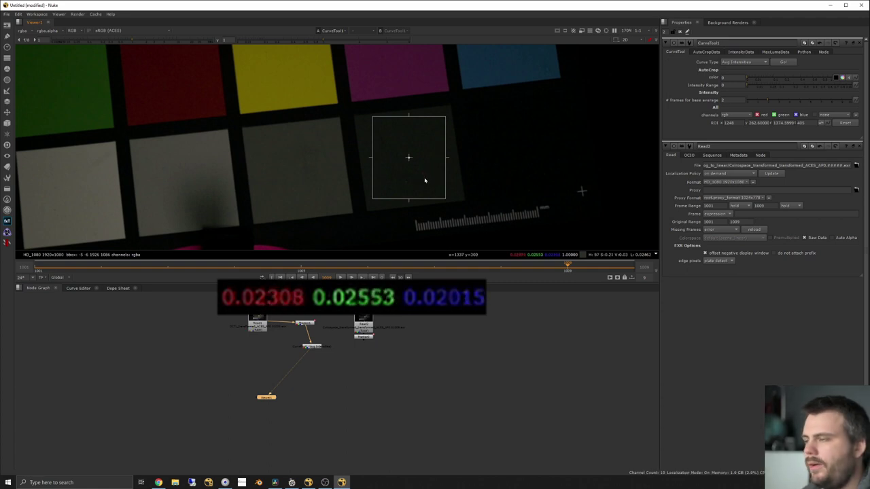
# Sample the average color of an area inside the dark gray patch and examine its RGB values across frames 1001 to 1009.
pyautogui.moveTo(435, 189)
pyautogui.keyDown('ctrl'); pyautogui.keyDown('shift'); pyautogui.mouseDown()
pyautogui.moveTo(383, 127)
pyautogui.moveTo(439, 189)
pyautogui.mouseUp(); pyautogui.keyUp('shift'); pyautogui.keyUp('ctrl')
pyautogui.keyDown('ctrl'); pyautogui.rightClick(406, 156); pyautogui.keyUp('ctrl')
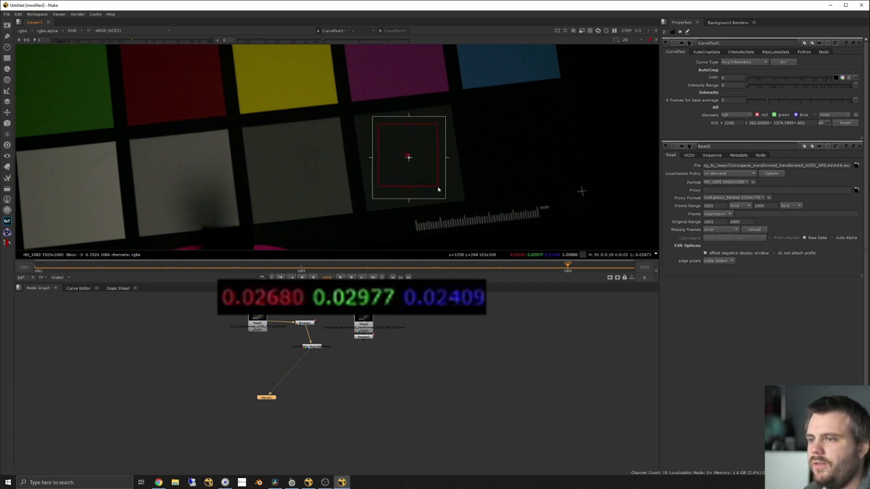
pyautogui.click(36, 267)
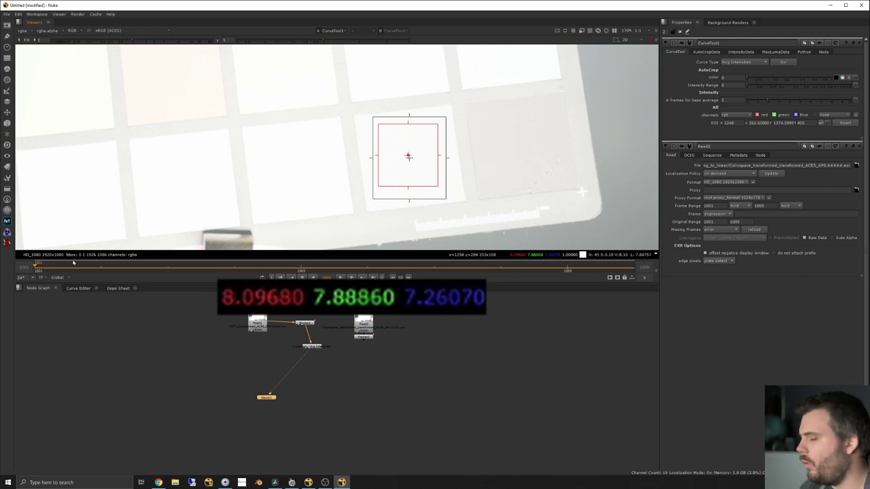
pyautogui.click(106, 268)
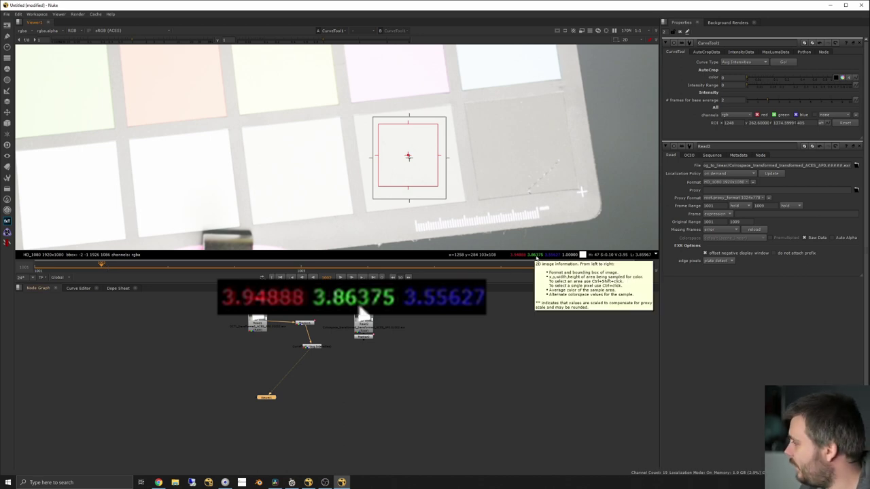
pyautogui.click(163, 270)
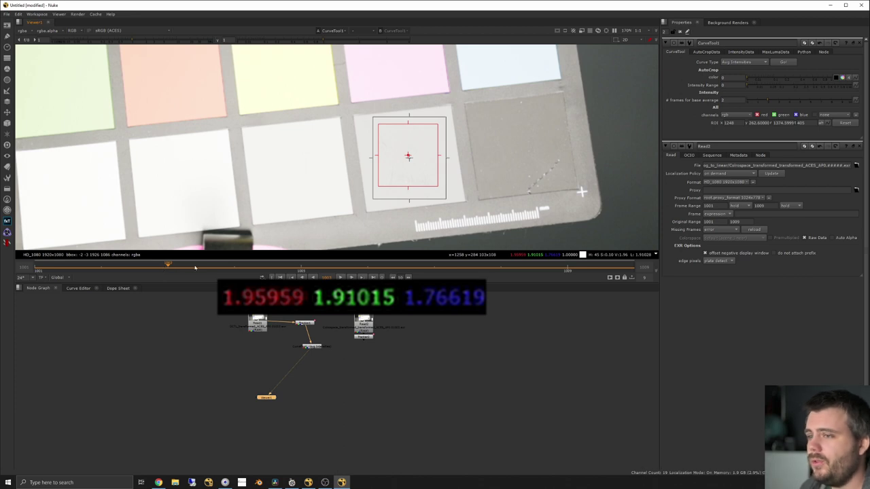
pyautogui.click(231, 271)
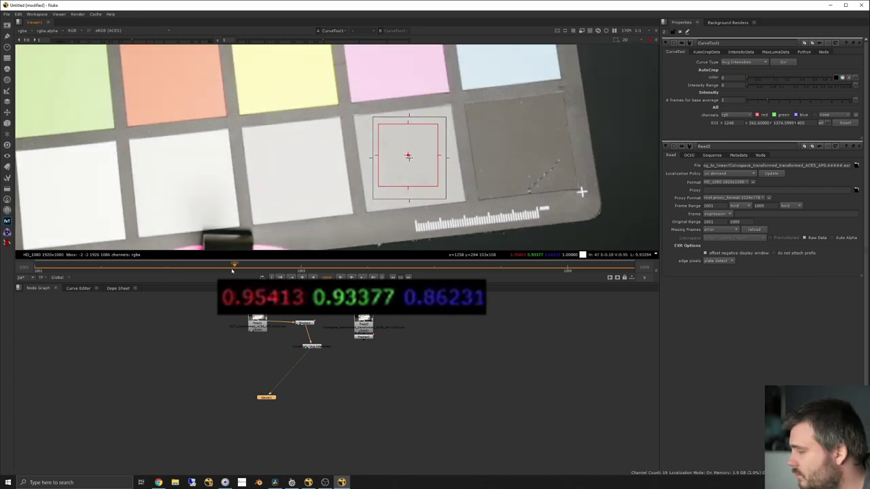
pyautogui.click(300, 266)
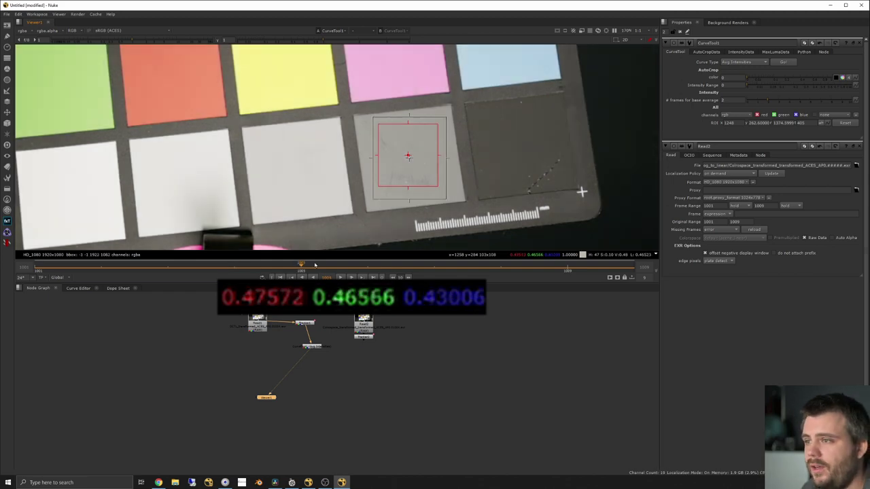
pyautogui.click(370, 268)
pyautogui.click(434, 266)
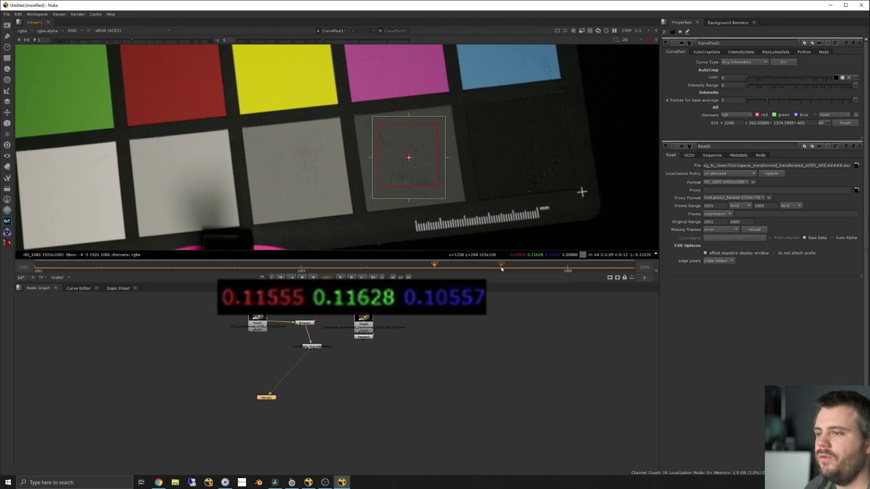
pyautogui.click(507, 266)
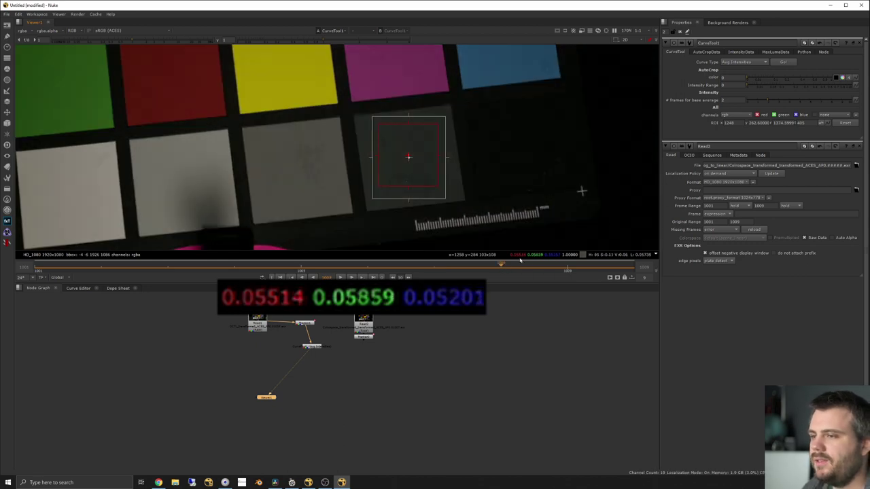
pyautogui.click(567, 268)
pyautogui.moveTo(624, 274); pyautogui.dragTo(497, 279)
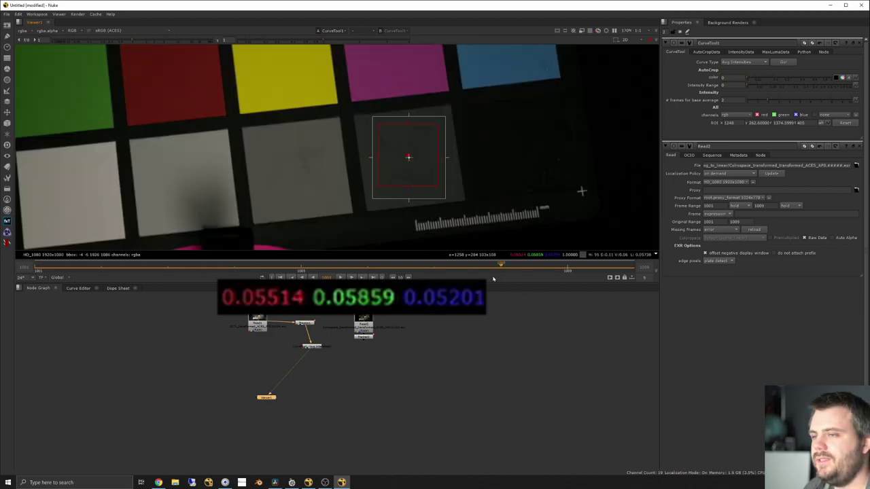
pyautogui.click(302, 267)
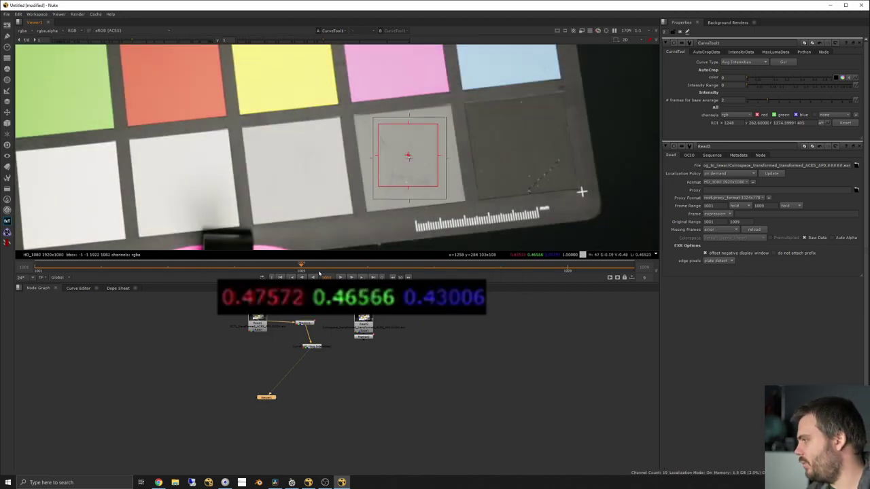
# View the colorspace-transformed Read node with the same sample area and go to frame 1001.
pyautogui.scroll(3, 385, 346)
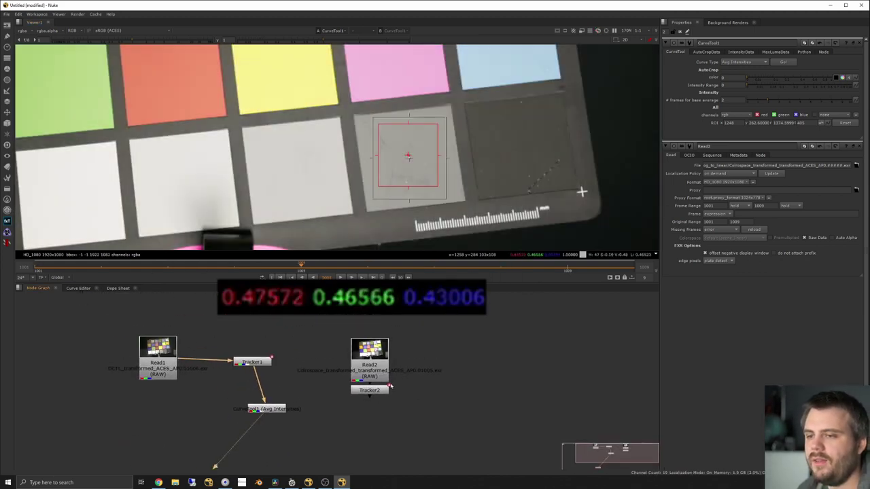
pyautogui.click(373, 366)
pyautogui.press('1')
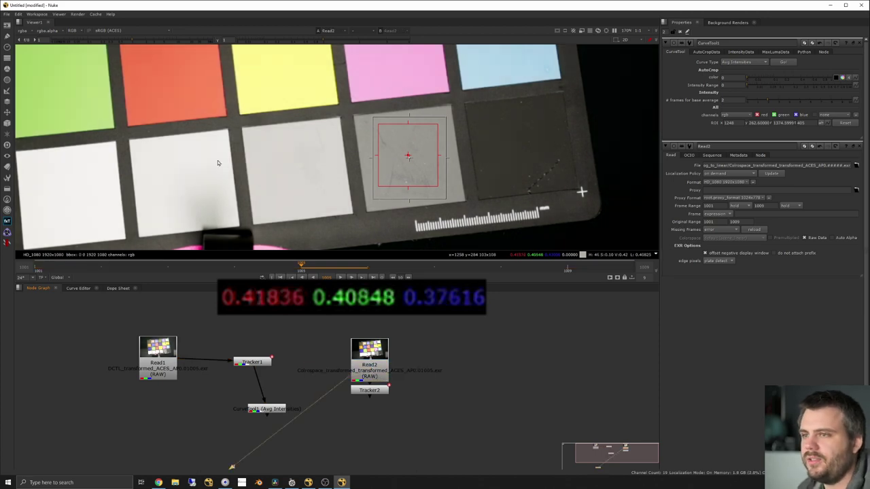
pyautogui.moveTo(301, 274); pyautogui.dragTo(36, 271)
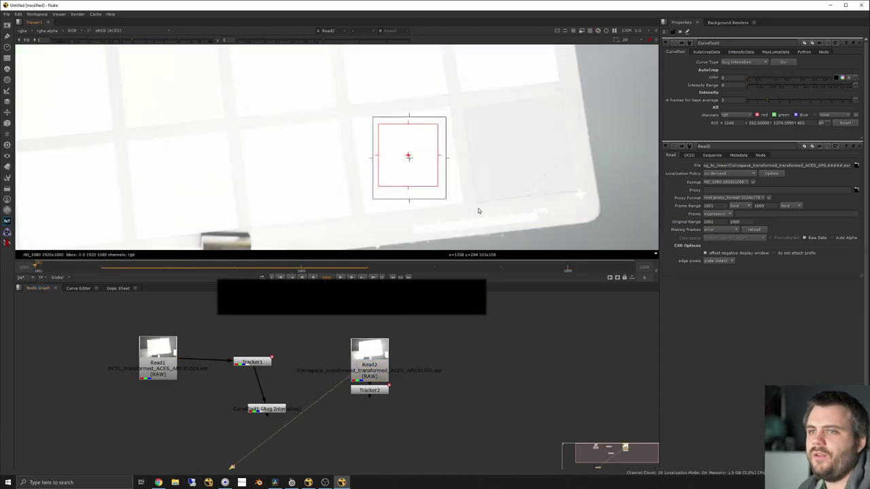
# Examine the sampled RGB values of the colorspace-transformed dark gray patch across frames 1001 to 1008, then return to frame 1002.
pyautogui.moveTo(409, 157); pyautogui.dragTo(405, 157)
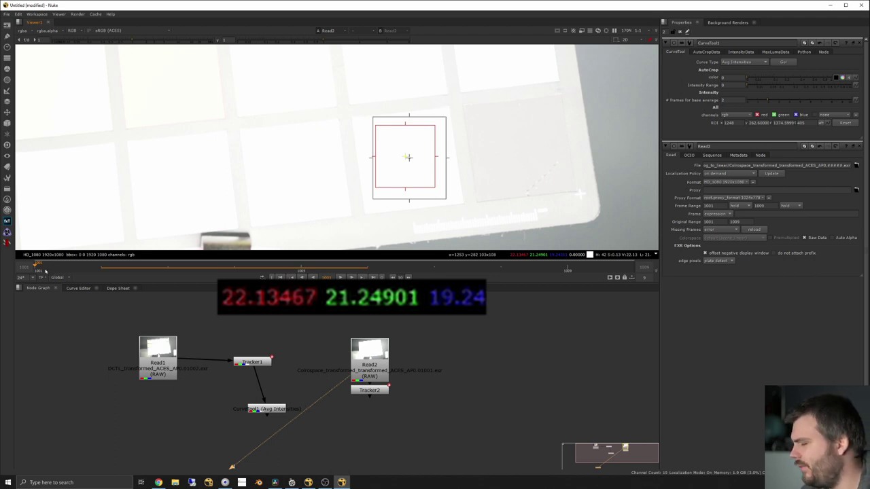
pyautogui.click(107, 270)
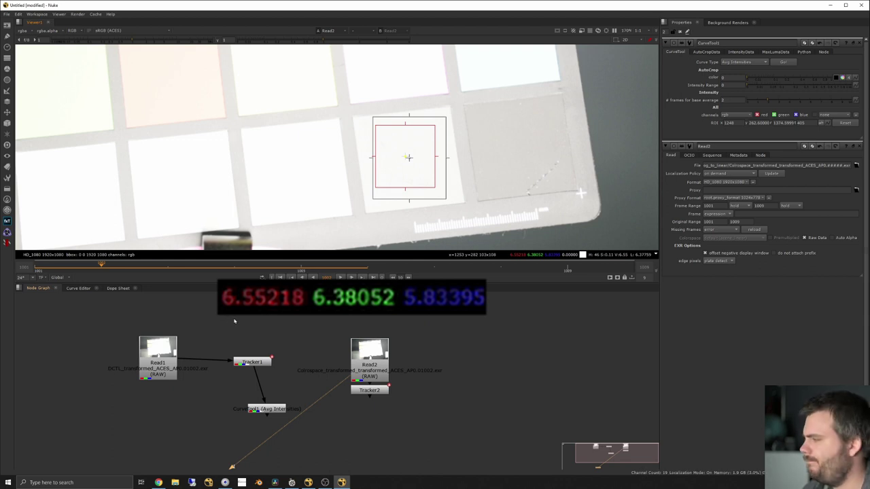
pyautogui.click(171, 266)
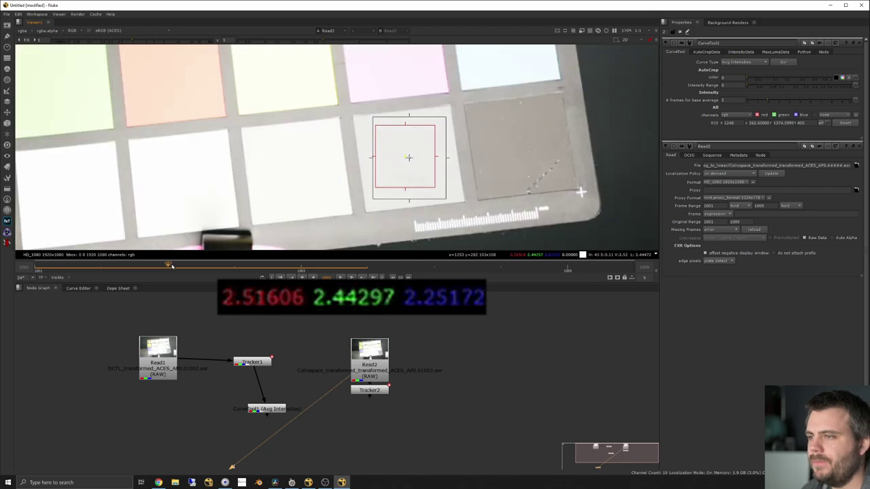
pyautogui.click(232, 266)
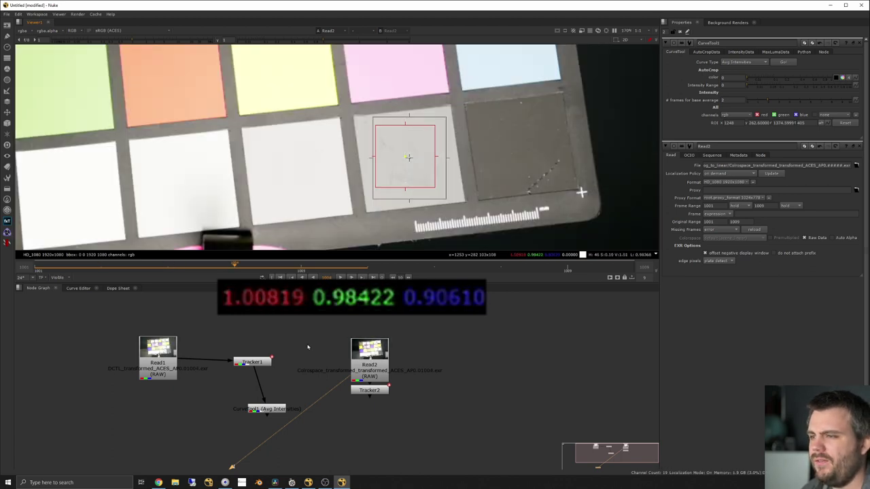
pyautogui.click(301, 265)
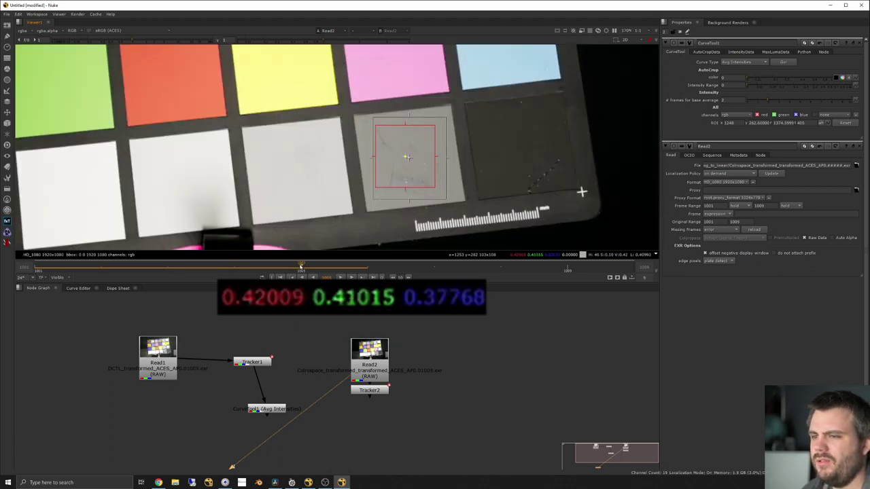
pyautogui.click(367, 266)
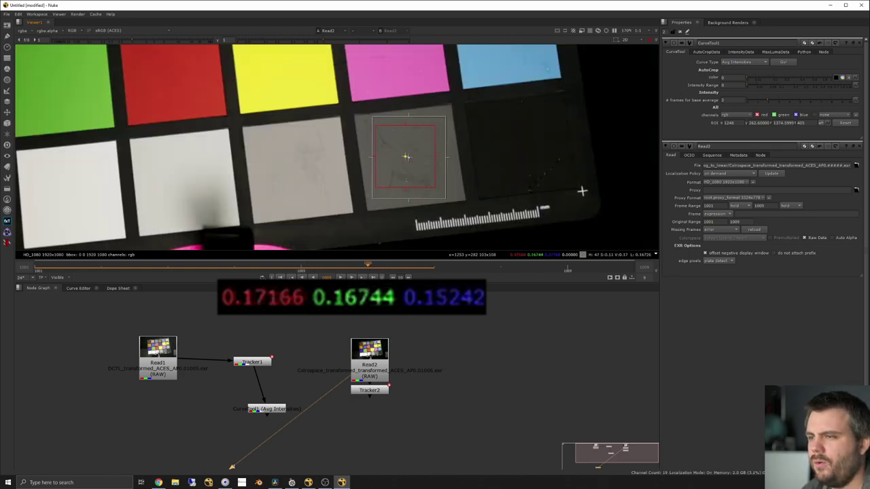
pyautogui.click(433, 266)
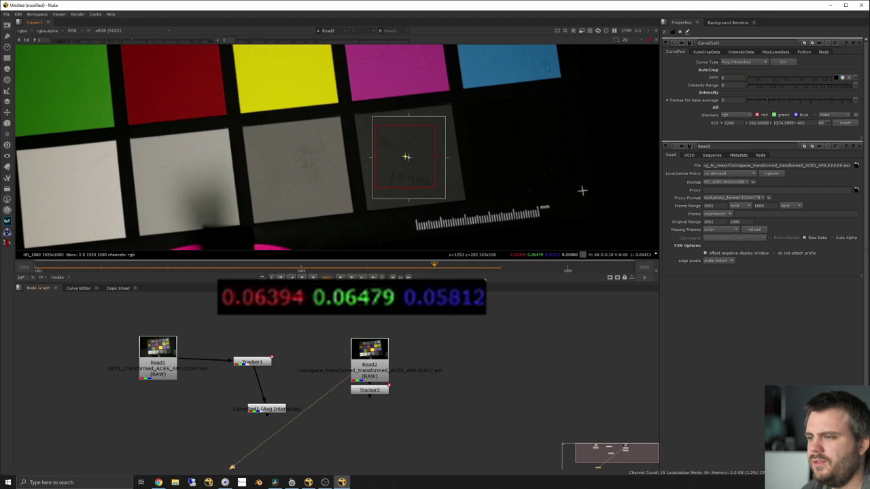
pyautogui.click(501, 266)
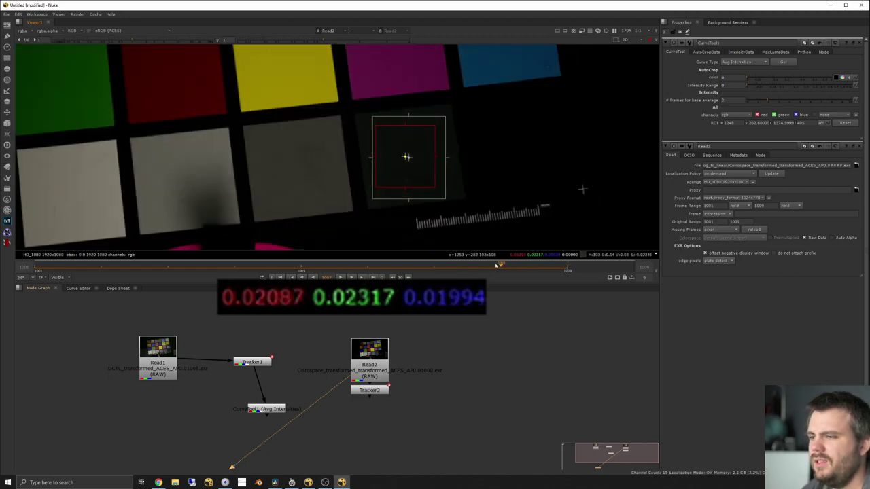
pyautogui.press('Left')
pyautogui.moveTo(491, 273); pyautogui.dragTo(134, 290)
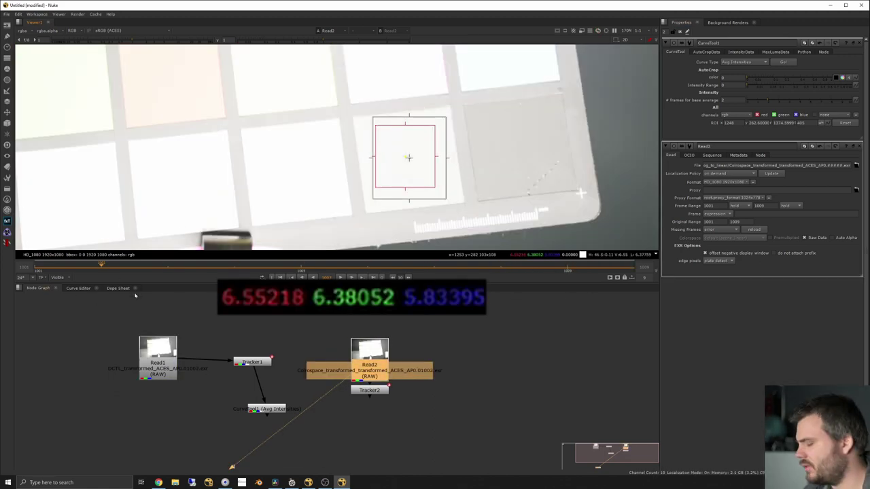
# View the DCTL branch's CurveTool and run its Avg Intensities analysis over frames 1001-1009.
pyautogui.moveTo(378, 393); pyautogui.dragTo(432, 400, button='middle')
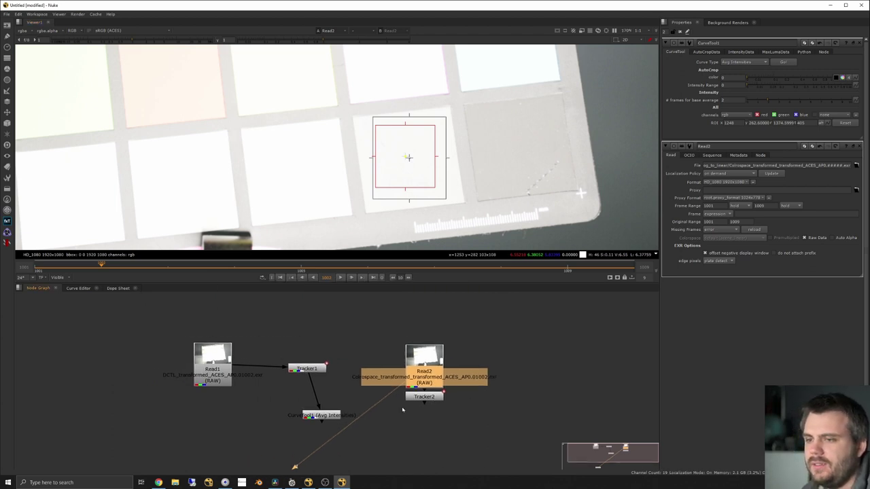
pyautogui.scroll(-1, 405, 410)
pyautogui.moveTo(329, 418); pyautogui.dragTo(316, 415)
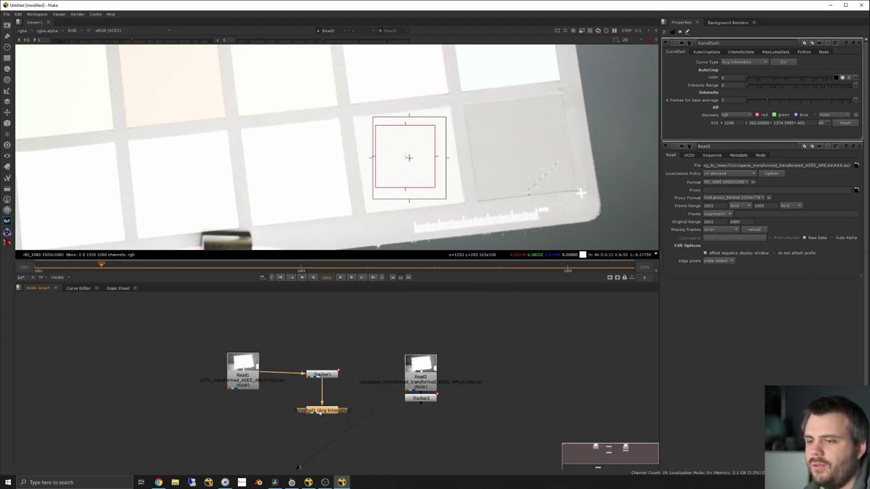
pyautogui.press('1')
pyautogui.click(758, 63)
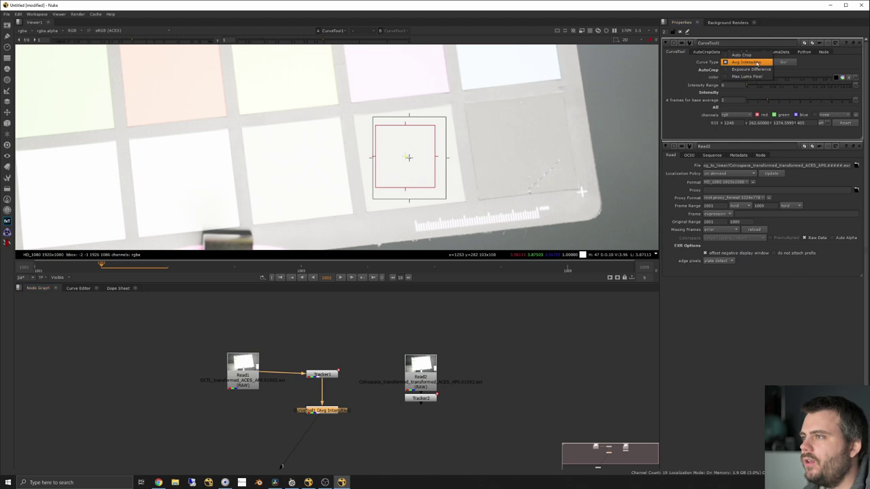
pyautogui.click(755, 62)
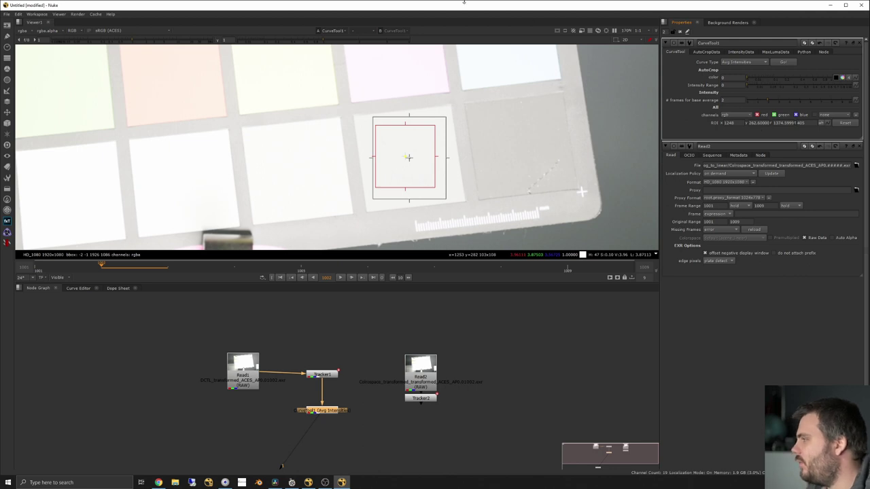
pyautogui.click(701, 98)
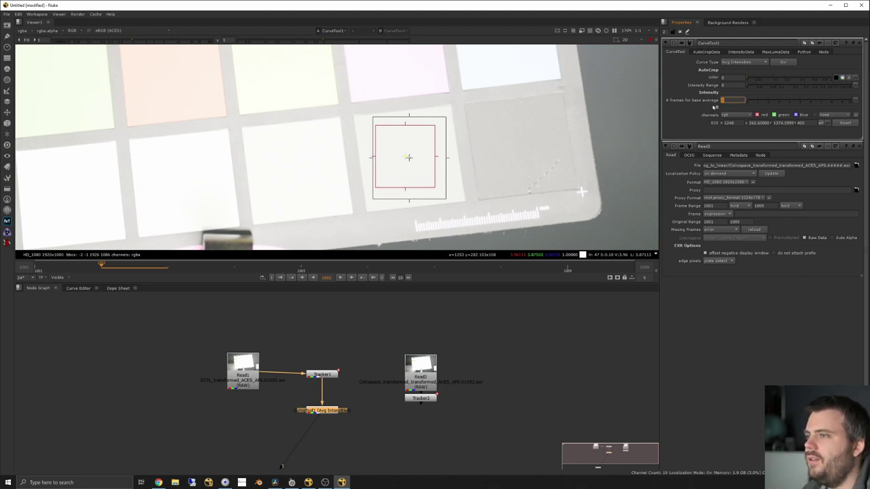
pyautogui.click(783, 61)
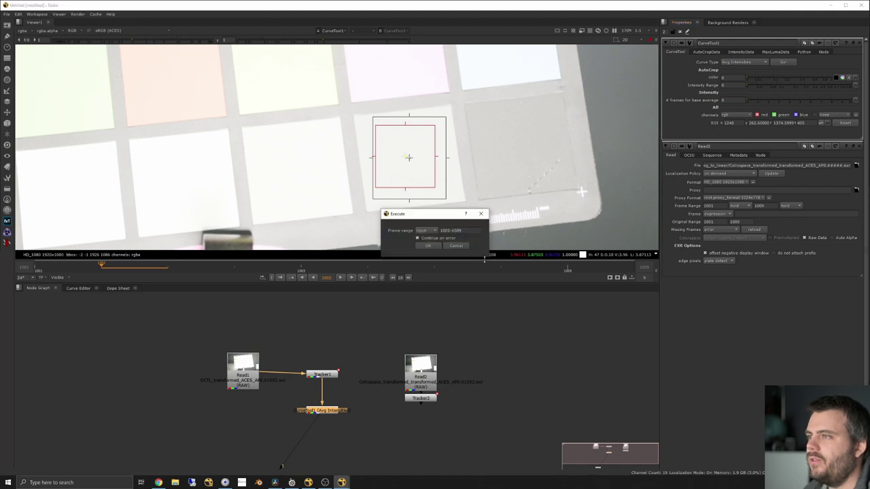
pyautogui.click(428, 246)
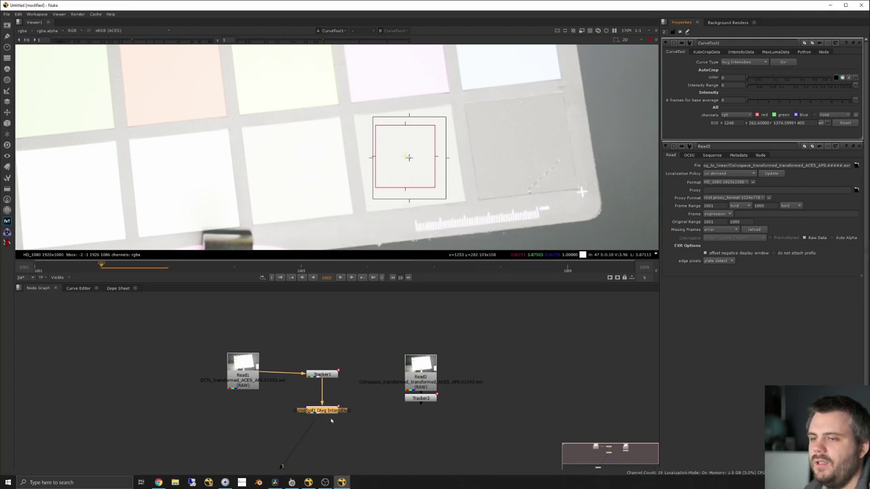
# Attach a copy of the CurveTool beneath the colorspace-transform branch's Tracker and run its analysis over frames 1001-1009.
pyautogui.hotkey('ctrl', 'c')
pyautogui.hotkey('ctrl', 'v')
pyautogui.moveTo(326, 425); pyautogui.dragTo(424, 417)
pyautogui.doubleClick(425, 418)
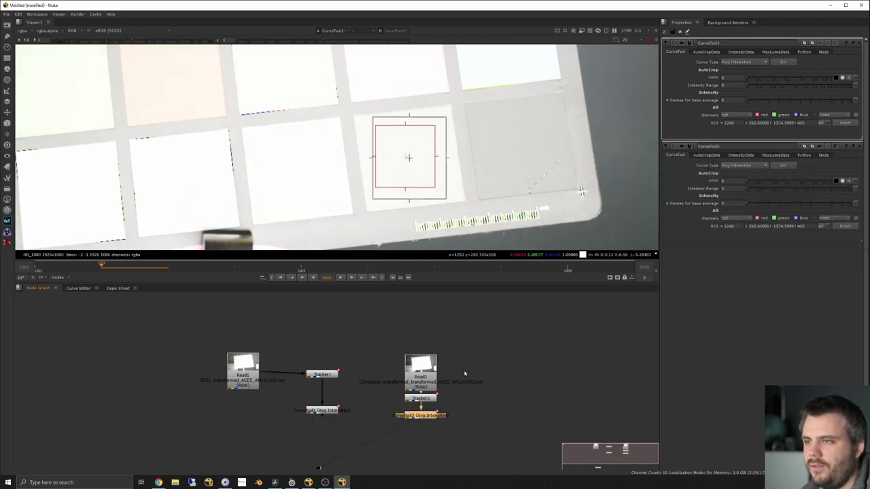
pyautogui.click(783, 62)
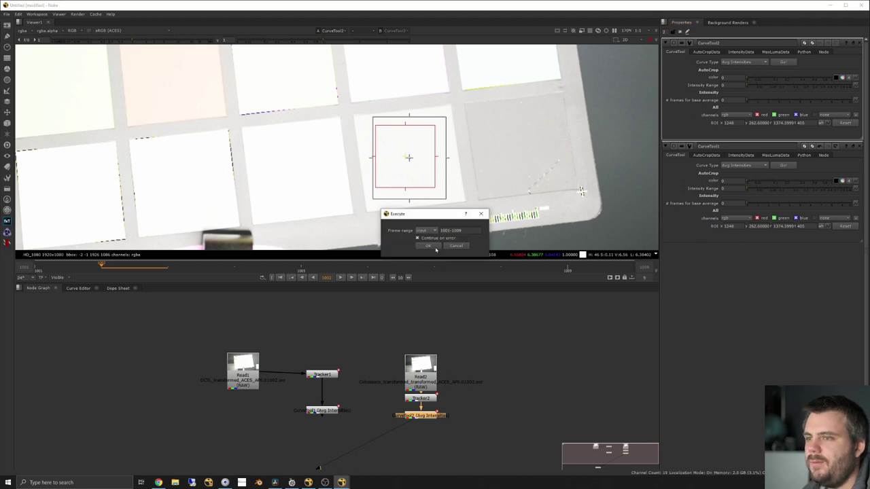
pyautogui.press('Return')
# Align the DCTL Read node above its Tracker and connect the two CurveTools to viewer inputs 1 and 2 for comparison.
pyautogui.moveTo(245, 381); pyautogui.dragTo(327, 347)
pyautogui.click(323, 411)
pyautogui.press('1')
pyautogui.click(421, 415)
pyautogui.press('2')
pyautogui.scroll(8, 509, 221)
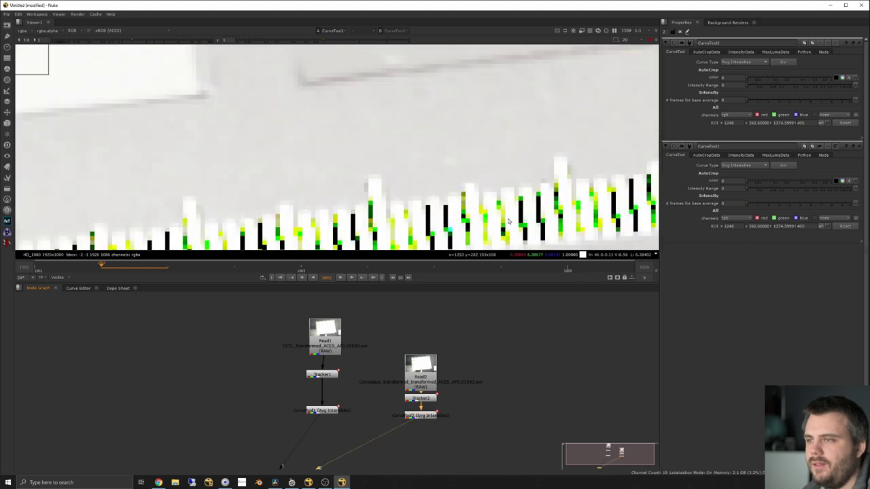
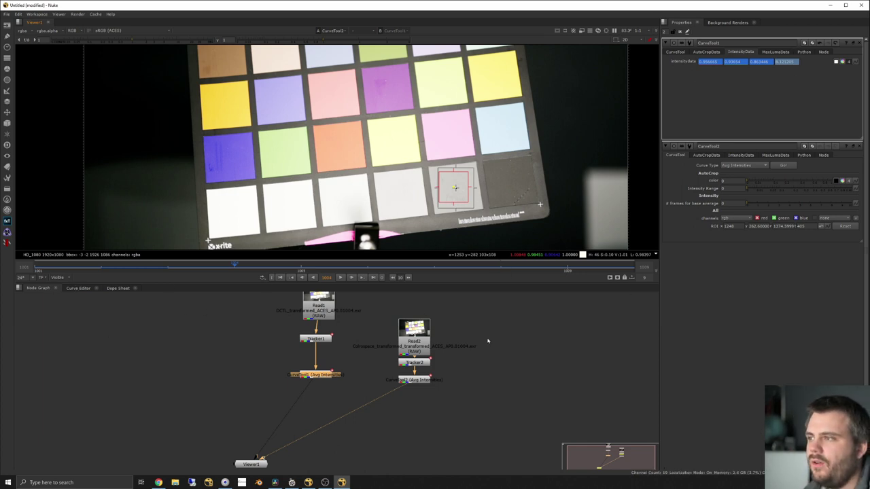
# Show the second CurveTool's intensity data and fit both CurveTools' intensity curves in the Curve Editor.
pyautogui.doubleClick(408, 379)
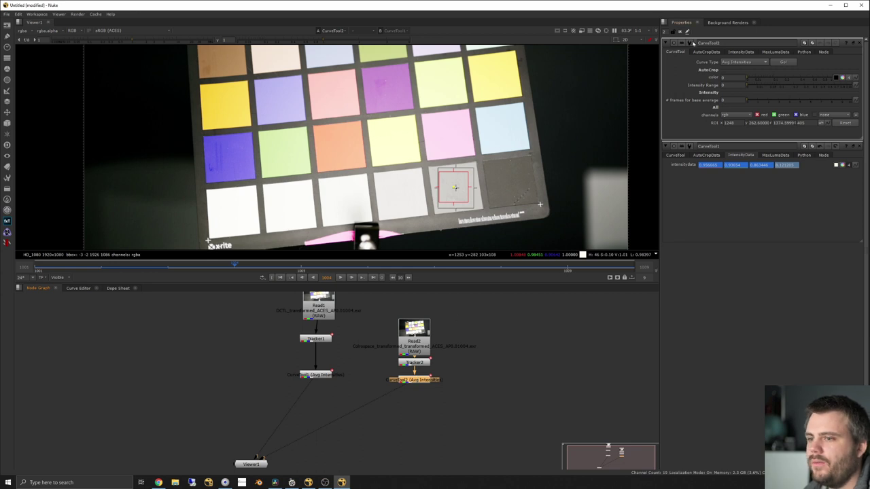
pyautogui.click(741, 52)
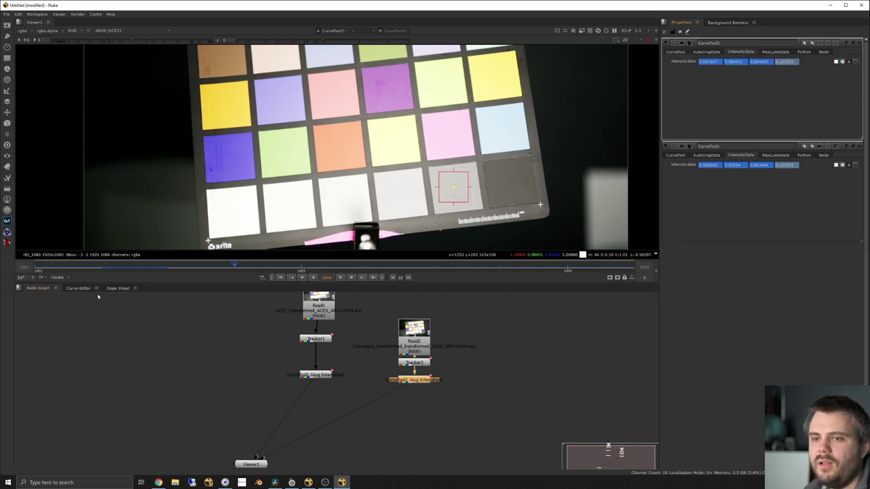
pyautogui.click(78, 288)
pyautogui.press('f')
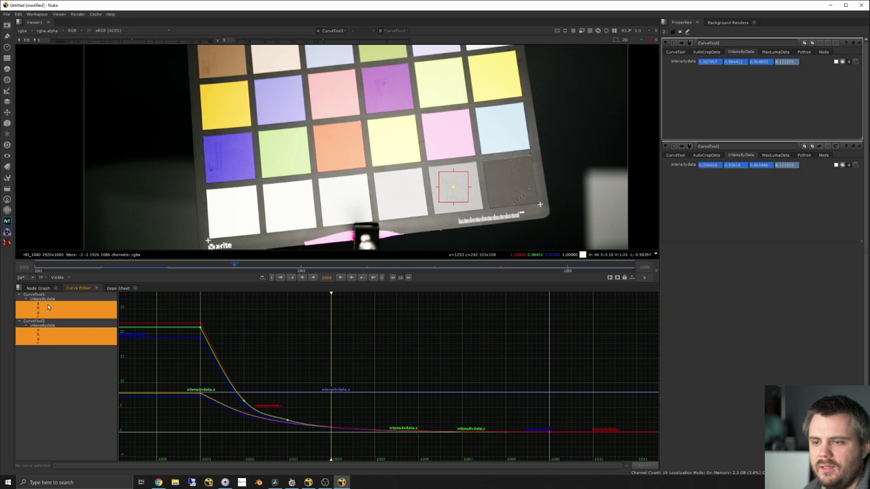
# Examine the falloff of both CurveTools' intensity curves from frame 1001 onward.
pyautogui.scroll(3, 207, 403)
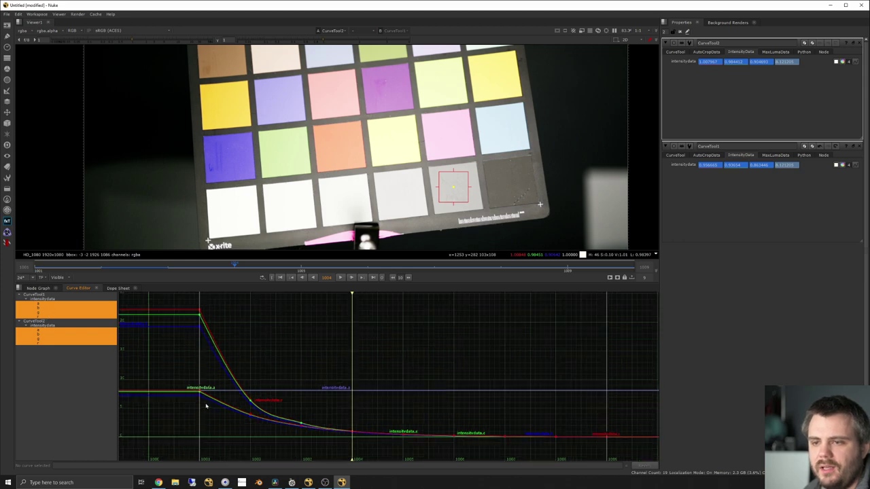
pyautogui.moveTo(203, 339); pyautogui.dragTo(274, 365, button='middle')
pyautogui.scroll(4, 264, 408)
pyautogui.scroll(-3, 258, 397)
pyautogui.moveTo(259, 324); pyautogui.dragTo(259, 365, button='middle')
pyautogui.moveTo(255, 408); pyautogui.dragTo(249, 385, button='middle')
pyautogui.scroll(-3, 252, 394)
pyautogui.scroll(1, 252, 394)
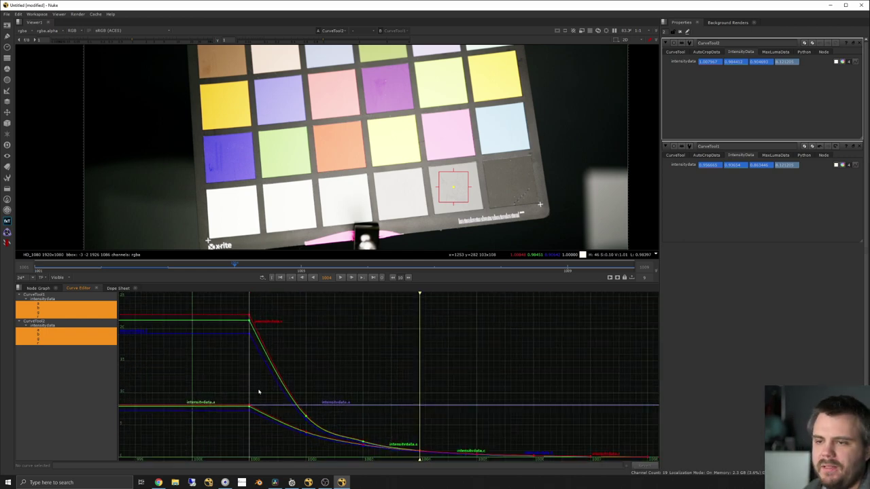
# Isolate the blue intensity curves of both CurveTools and frame them for comparison.
pyautogui.click(49, 351)
pyautogui.click(45, 309)
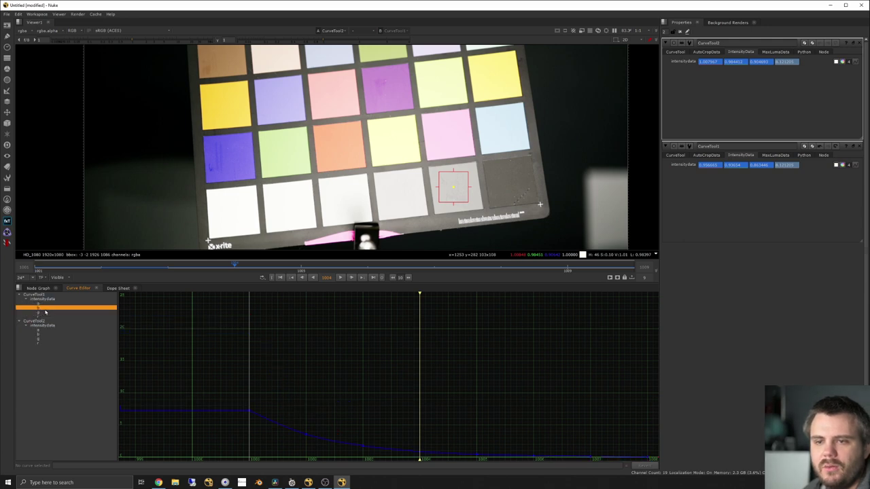
pyautogui.keyDown('shift'); pyautogui.click(39, 333); pyautogui.keyUp('shift')
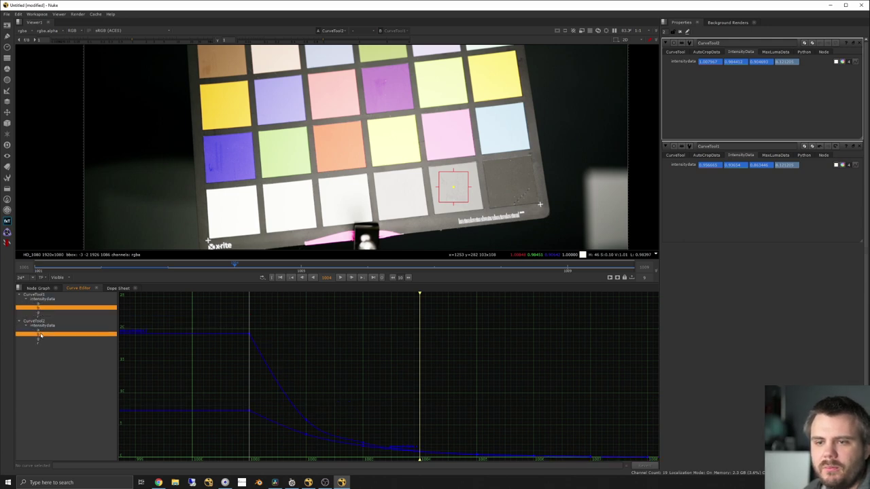
pyautogui.press('f')
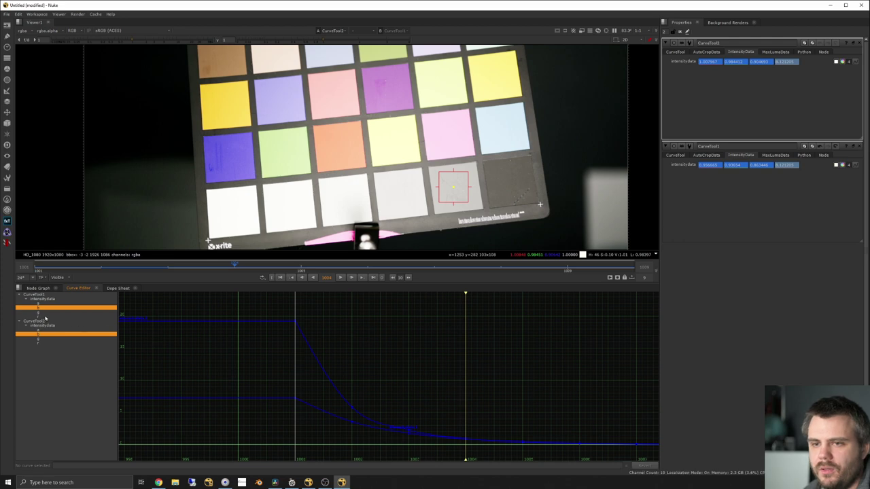
# Compare individual red, green and blue intensity curves of the two CurveTools, ending with all channels displayed together.
pyautogui.keyDown('ctrl'); pyautogui.click(43, 317); pyautogui.keyUp('ctrl')
pyautogui.keyDown('ctrl'); pyautogui.click(42, 310); pyautogui.keyUp('ctrl')
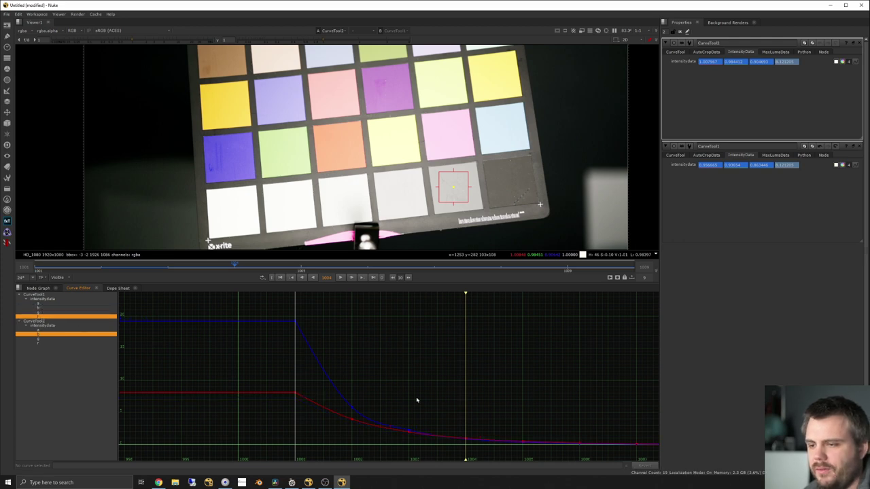
pyautogui.keyDown('ctrl'); pyautogui.click(43, 339); pyautogui.keyUp('ctrl')
pyautogui.keyDown('ctrl'); pyautogui.click(45, 334); pyautogui.keyUp('ctrl')
pyautogui.keyDown('ctrl'); pyautogui.click(45, 339); pyautogui.keyUp('ctrl')
pyautogui.keyDown('shift'); pyautogui.click(45, 338); pyautogui.keyUp('shift')
pyautogui.keyDown('shift'); pyautogui.click(45, 334); pyautogui.keyUp('shift')
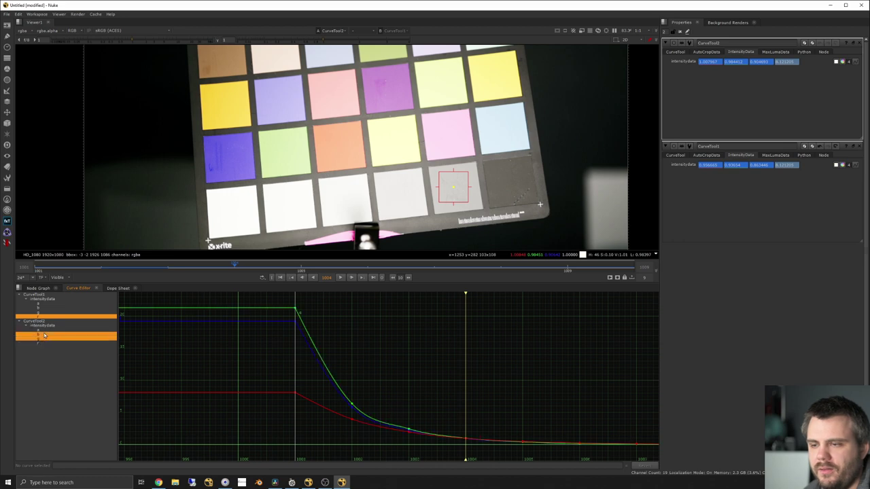
pyautogui.keyDown('shift'); pyautogui.click(44, 330); pyautogui.keyUp('shift')
pyautogui.keyDown('shift'); pyautogui.click(45, 304); pyautogui.keyUp('shift')
pyautogui.keyDown('shift'); pyautogui.click(45, 308); pyautogui.keyUp('shift')
pyautogui.keyDown('shift'); pyautogui.click(44, 312); pyautogui.keyUp('shift')
pyautogui.keyDown('shift'); pyautogui.click(42, 343); pyautogui.keyUp('shift')
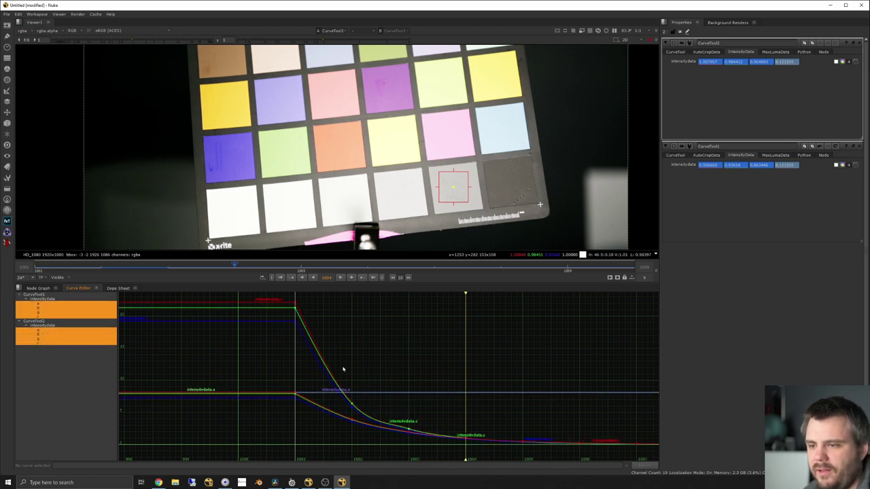
# Isolate the DCTL branch's blue, green and red intensity curves and examine their shape.
pyautogui.scroll(4, 391, 427)
pyautogui.click(45, 308)
pyautogui.keyDown('shift'); pyautogui.click(43, 316); pyautogui.keyUp('shift')
pyautogui.scroll(-4, 299, 358)
pyautogui.moveTo(341, 382); pyautogui.dragTo(350, 331, button='middle')
pyautogui.scroll(5, 374, 354)
pyautogui.moveTo(410, 374); pyautogui.dragTo(320, 361, button='middle')
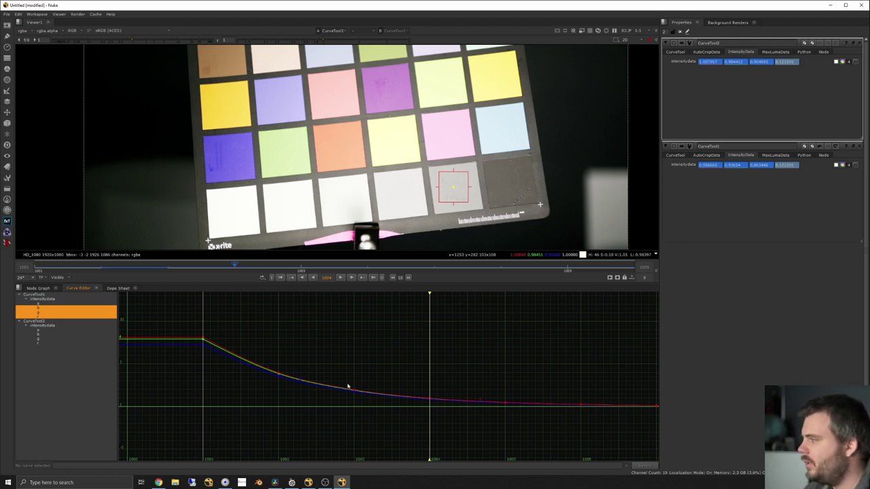
# Isolate the colorspace-transform branch's blue, green and red intensity curves and examine their shape and keyframes.
pyautogui.click(38, 330)
pyautogui.click(39, 339)
pyautogui.click(40, 335)
pyautogui.keyDown('shift'); pyautogui.click(41, 343); pyautogui.keyUp('shift')
pyautogui.press('f')
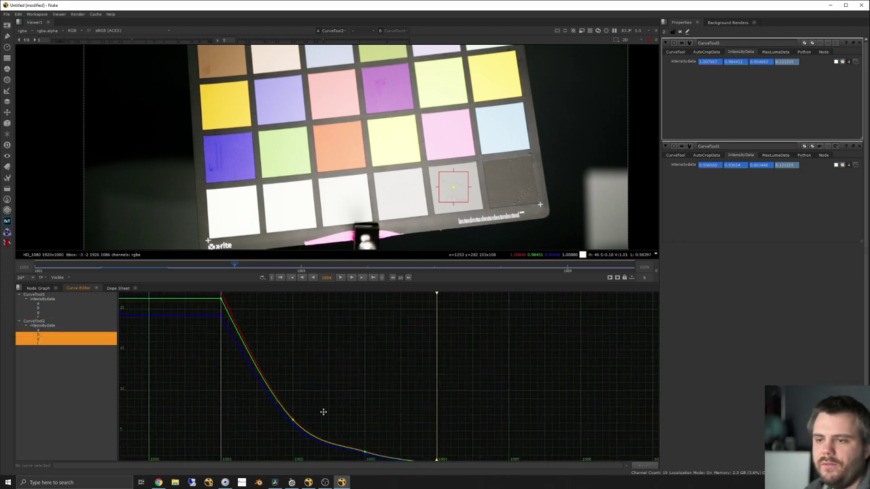
pyautogui.moveTo(412, 457); pyautogui.dragTo(306, 361)
pyautogui.moveTo(495, 456); pyautogui.dragTo(207, 267)
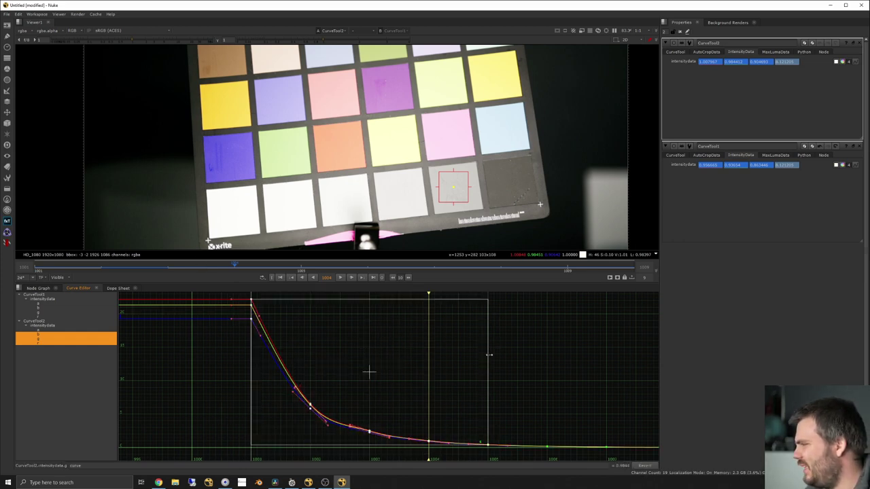
pyautogui.click(565, 352)
pyautogui.scroll(-2, 347, 355)
pyautogui.moveTo(346, 356)
pyautogui.mouseDown(button='middle')
pyautogui.moveTo(320, 367)
pyautogui.moveTo(278, 342)
pyautogui.moveTo(337, 363)
pyautogui.mouseUp(button='middle')
pyautogui.scroll(-3, 282, 342)
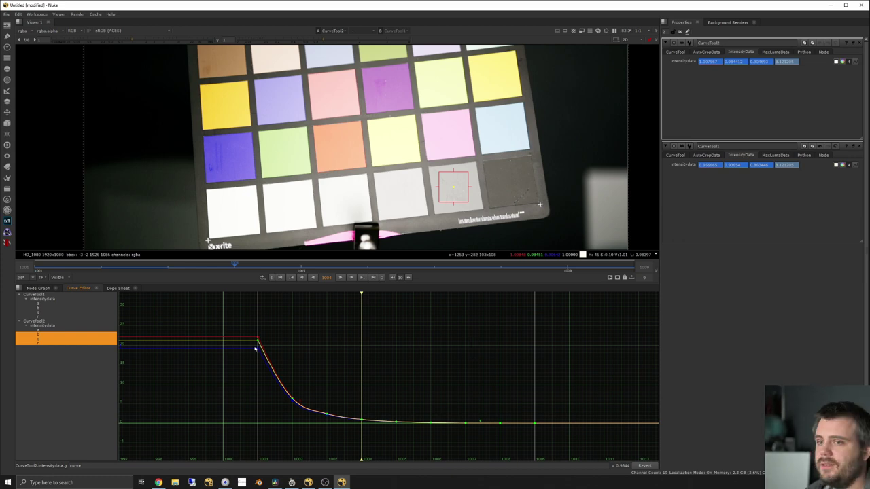
# Check the node tree with CurveTool2 selected, and examine the steep early falloff of the intensity curves.
pyautogui.click(39, 289)
pyautogui.moveTo(337, 325); pyautogui.dragTo(319, 361, button='middle')
pyautogui.moveTo(243, 310); pyautogui.dragTo(429, 438)
pyautogui.click(456, 430)
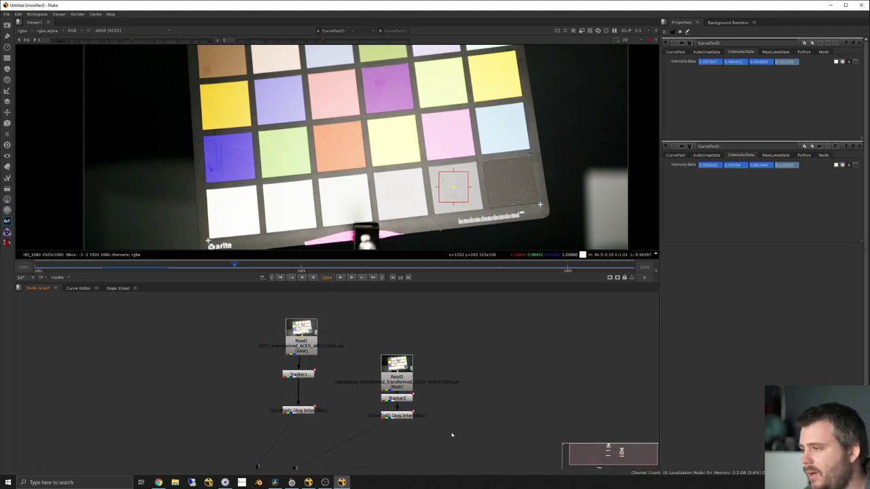
pyautogui.click(372, 415)
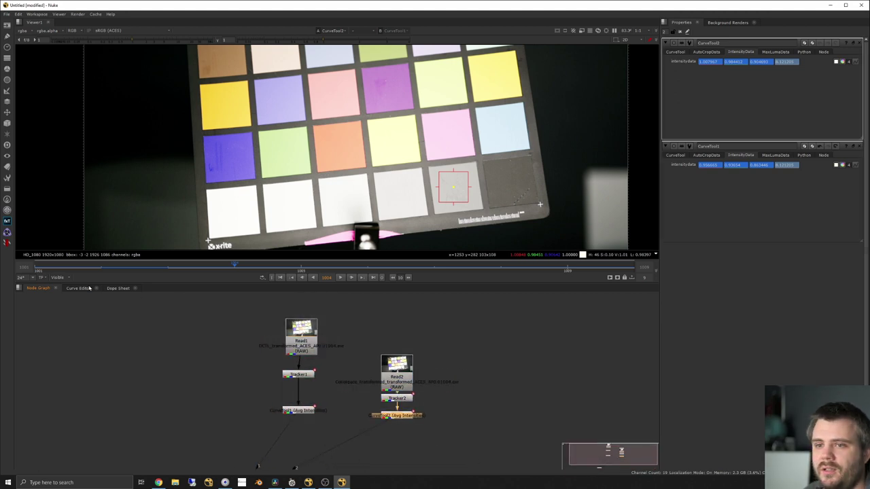
pyautogui.click(78, 288)
pyautogui.moveTo(232, 317); pyautogui.dragTo(399, 432)
pyautogui.scroll(5, 303, 419)
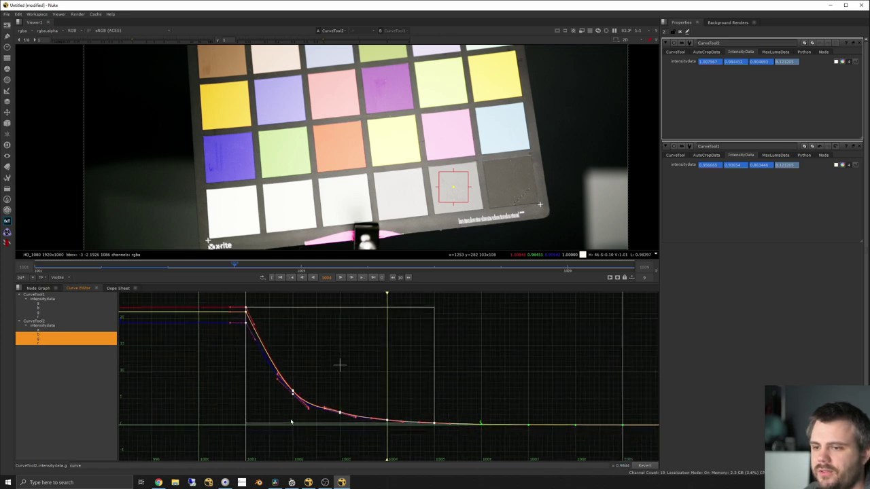
pyautogui.click(303, 367)
pyautogui.moveTo(301, 367); pyautogui.dragTo(379, 383, button='middle')
pyautogui.scroll(-2, 387, 379)
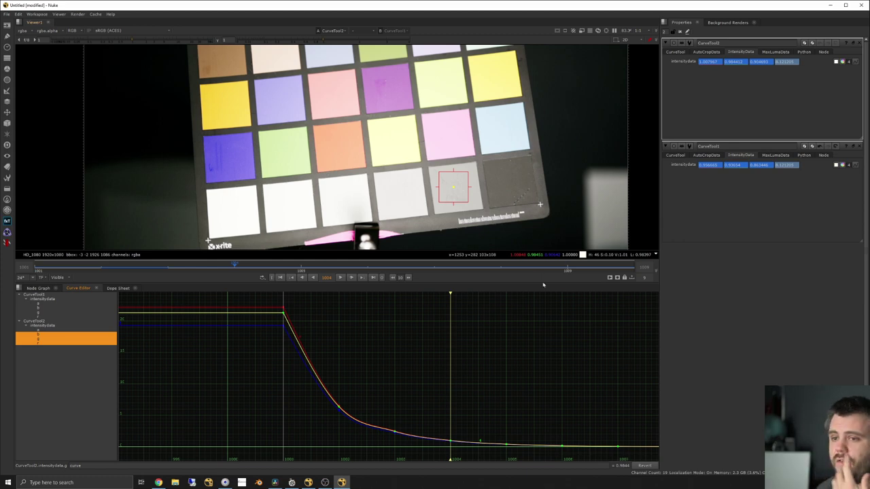
# Load the raw recording sequence Nlog_capture_rec2020.####.dpx from the Nlog_to_linear folder on drive D into a new Read node.
pyautogui.click(38, 288)
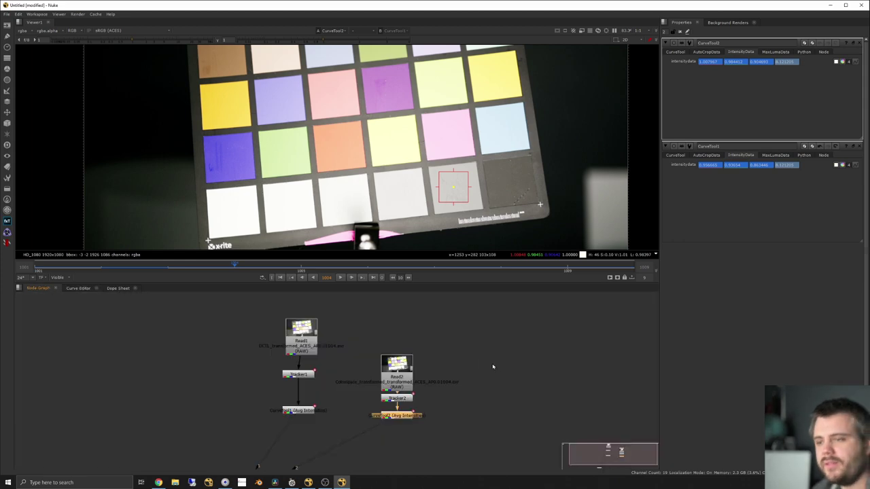
pyautogui.press('r')
pyautogui.click(290, 132)
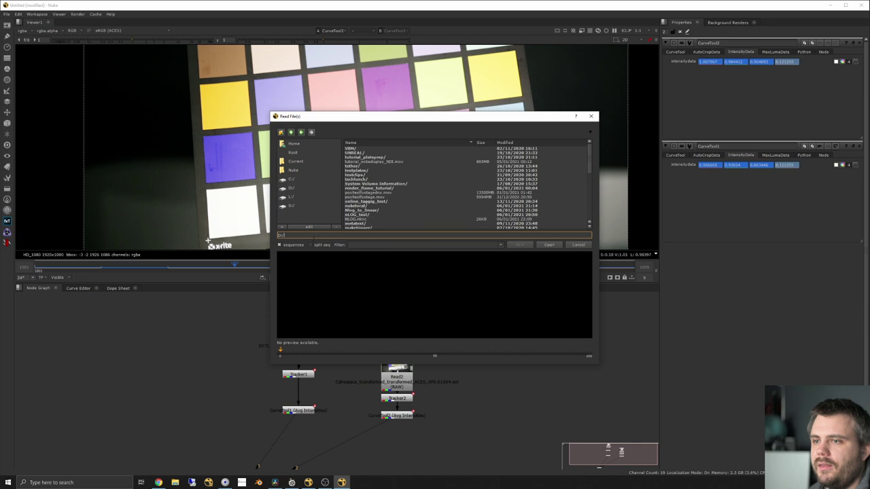
pyautogui.tripleClick(319, 236)
pyautogui.press('BackSpace')
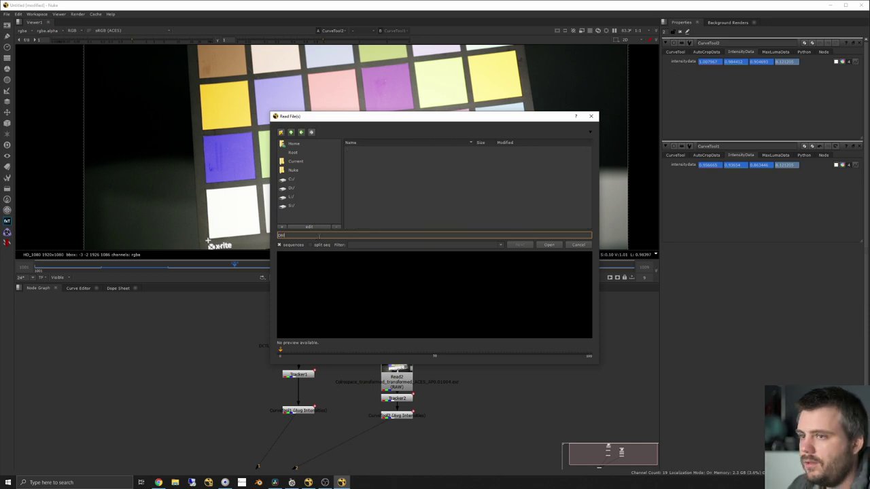
pyautogui.click(292, 188)
pyautogui.write('n')
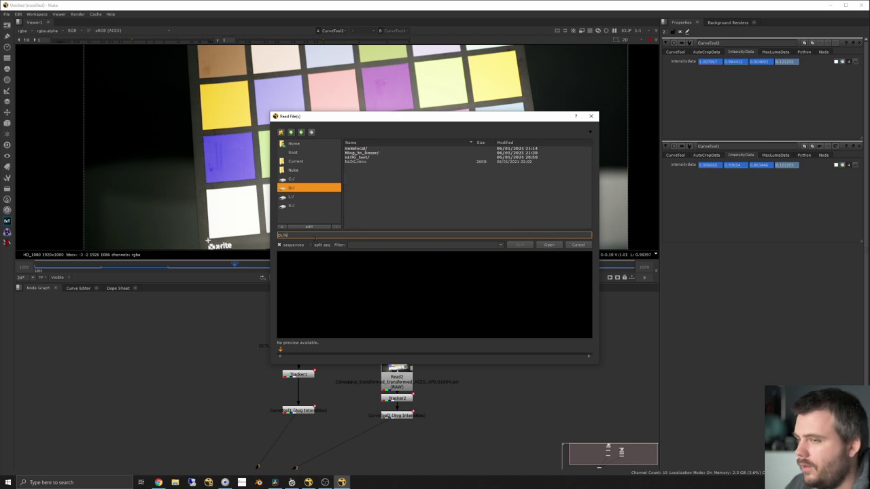
pyautogui.click(385, 154)
pyautogui.click(376, 149)
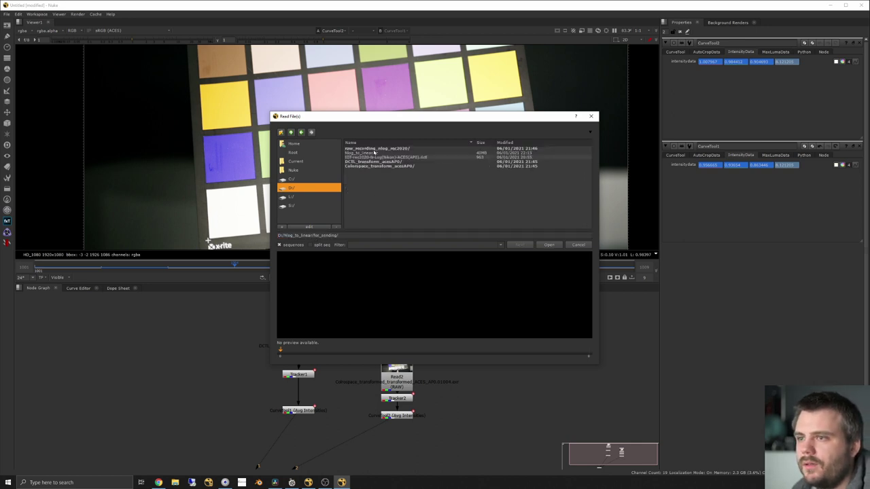
pyautogui.doubleClick(378, 148)
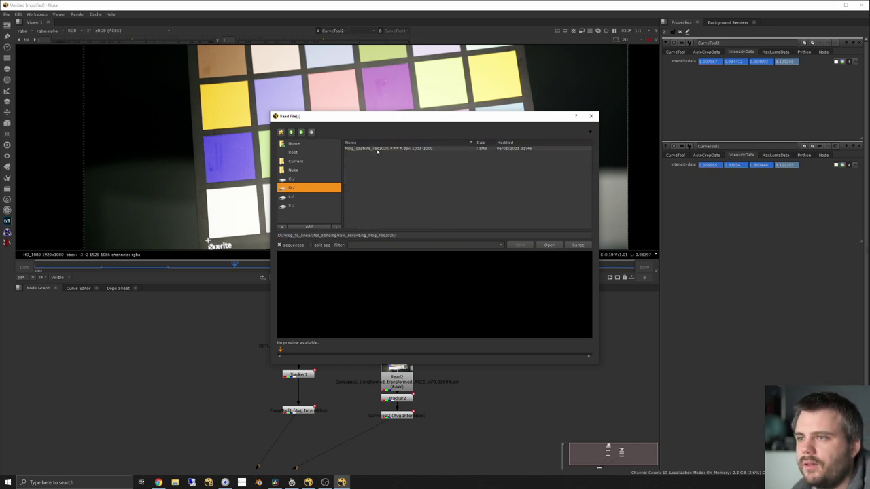
pyautogui.click(379, 148)
pyautogui.click(550, 245)
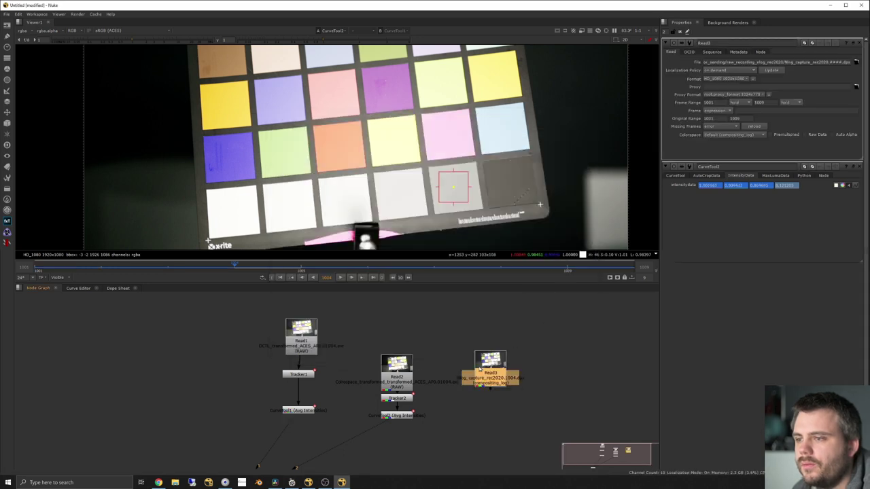
# View the N-Log Read node, align it with the colorspace-transform Read, and enable Raw Data on it.
pyautogui.press('1')
pyautogui.moveTo(490, 361); pyautogui.dragTo(488, 370)
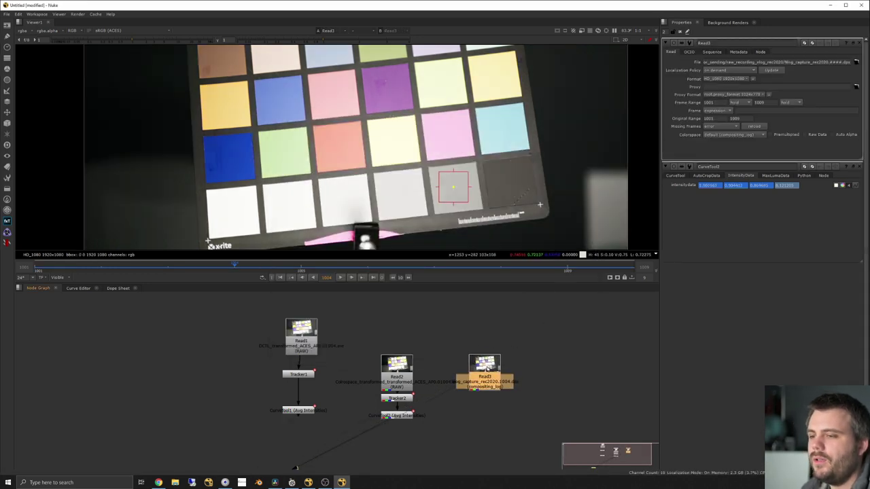
pyautogui.click(804, 134)
pyautogui.scroll(-3, 408, 143)
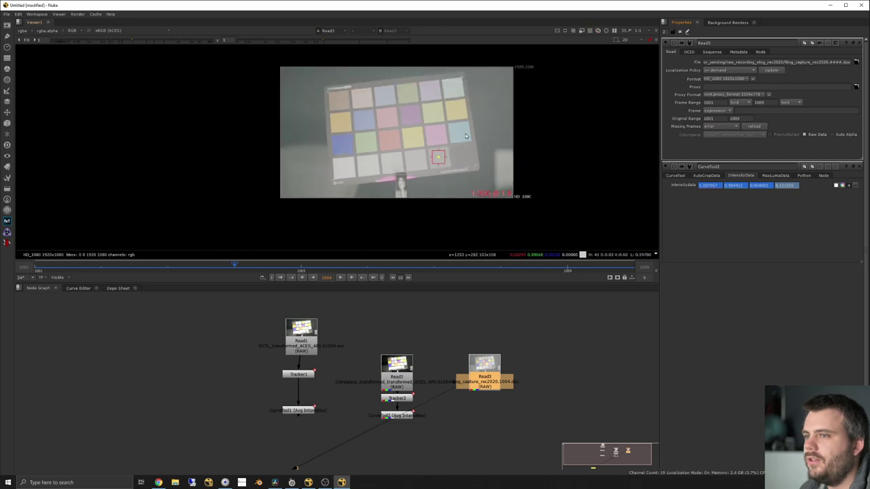
pyautogui.scroll(2, 408, 143)
# Set the viewer's display transform to Raw (ACES) and frame the whole chart.
pyautogui.click(107, 30)
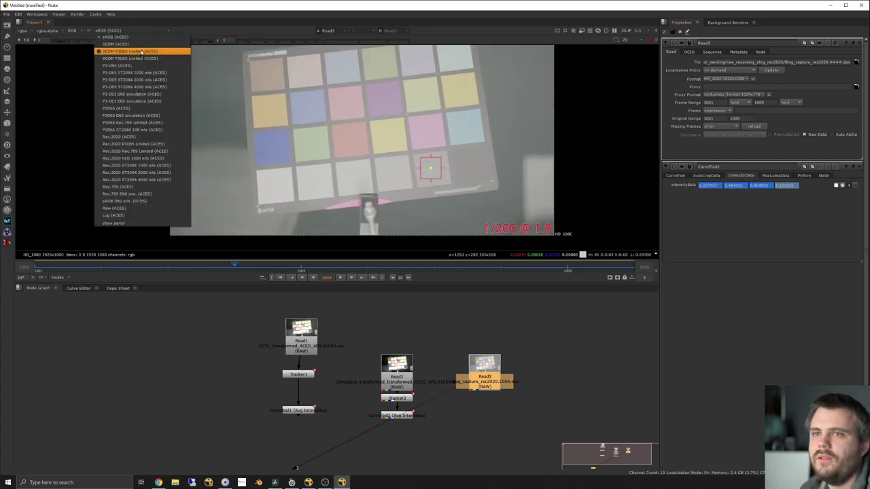
pyautogui.click(144, 214)
pyautogui.moveTo(375, 152); pyautogui.dragTo(393, 175, button='middle')
pyautogui.scroll(-1, 361, 166)
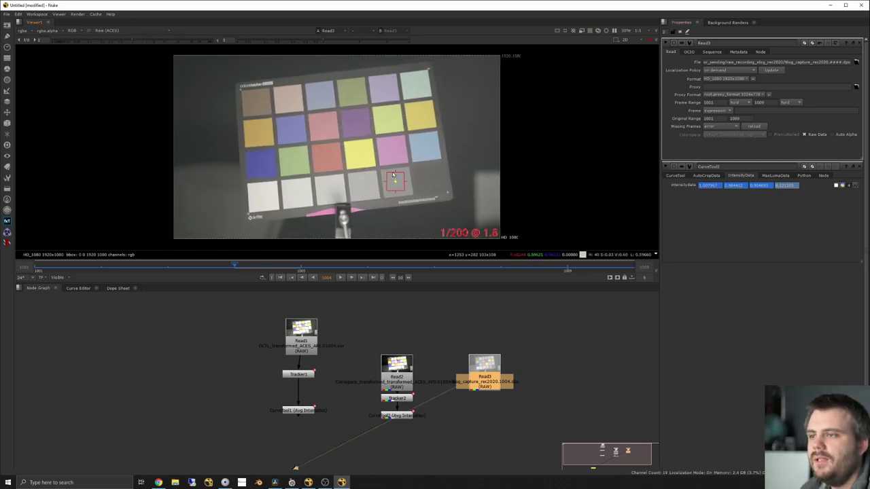
# Compare the DCTL, colorspace-transform and N-Log Read nodes in the viewer, ending on the N-Log capture.
pyautogui.click(306, 330)
pyautogui.press('1')
pyautogui.click(403, 375)
pyautogui.press('1')
pyautogui.click(499, 387)
pyautogui.press('1')
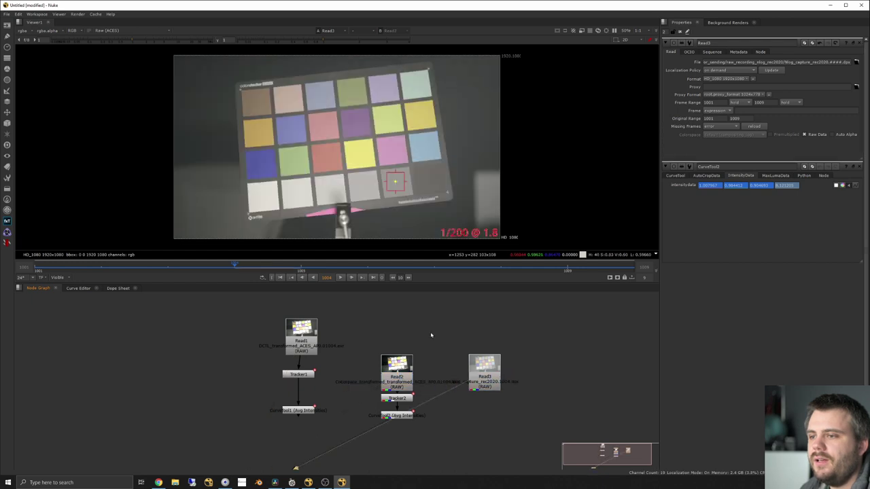
# Scrub through the N-Log capture's exposure frames and inspect the chart and the burned-in shutter-speed labels.
pyautogui.moveTo(444, 267); pyautogui.dragTo(496, 266)
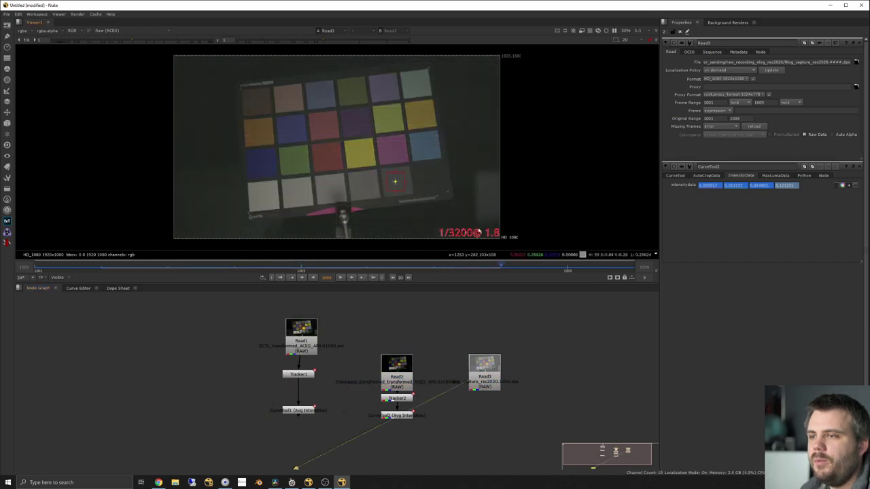
pyautogui.scroll(8, 472, 236)
pyautogui.scroll(-6, 478, 237)
pyautogui.scroll(4, 476, 197)
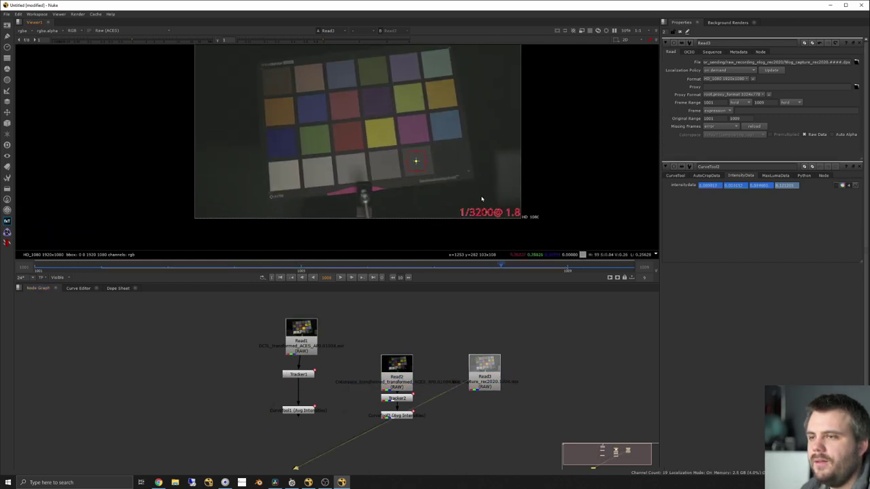
pyautogui.moveTo(461, 209); pyautogui.dragTo(469, 193, button='middle')
pyautogui.scroll(-1, 469, 193)
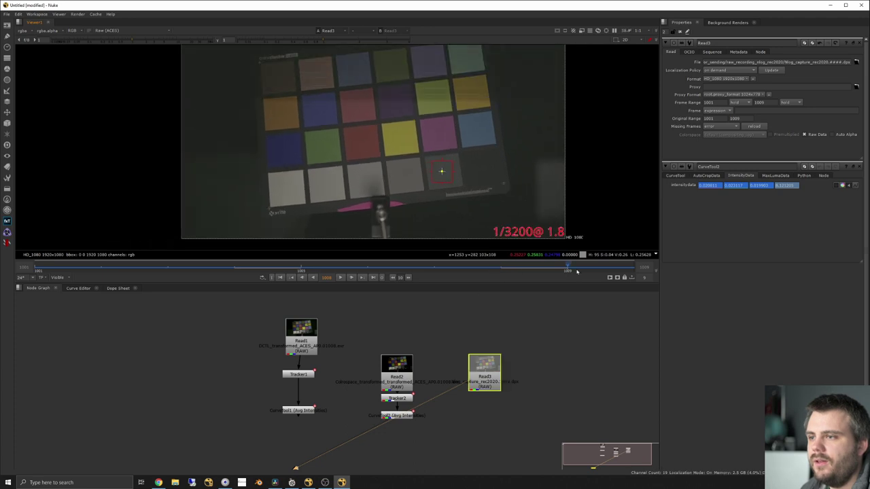
pyautogui.keyDown('alt'); pyautogui.moveTo(526, 269); pyautogui.dragTo(393, 270); pyautogui.keyUp('alt')
pyautogui.moveTo(393, 270); pyautogui.dragTo(275, 278)
pyautogui.click(274, 278)
# Copy the Tracker and CurveTool of the colorspace-transform branch and attach the copies beneath the N-Log Read node.
pyautogui.click(405, 397)
pyautogui.moveTo(437, 437); pyautogui.dragTo(378, 394)
pyautogui.hotkey('ctrl', 'c')
pyautogui.click(488, 378)
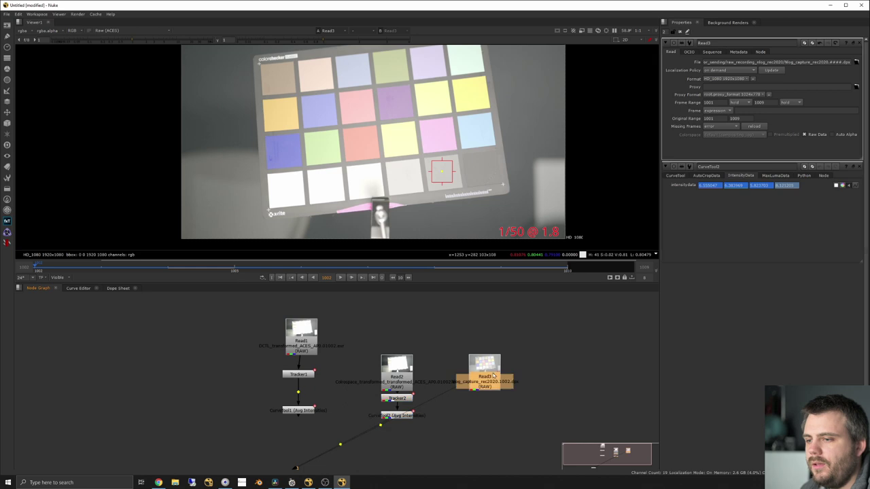
pyautogui.hotkey('ctrl', 'v')
# Run the Avg Intensities analysis on the N-Log branch's CurveTool and show its intensity data alone.
pyautogui.click(504, 426)
pyautogui.doubleClick(486, 415)
pyautogui.click(784, 62)
pyautogui.press('Return')
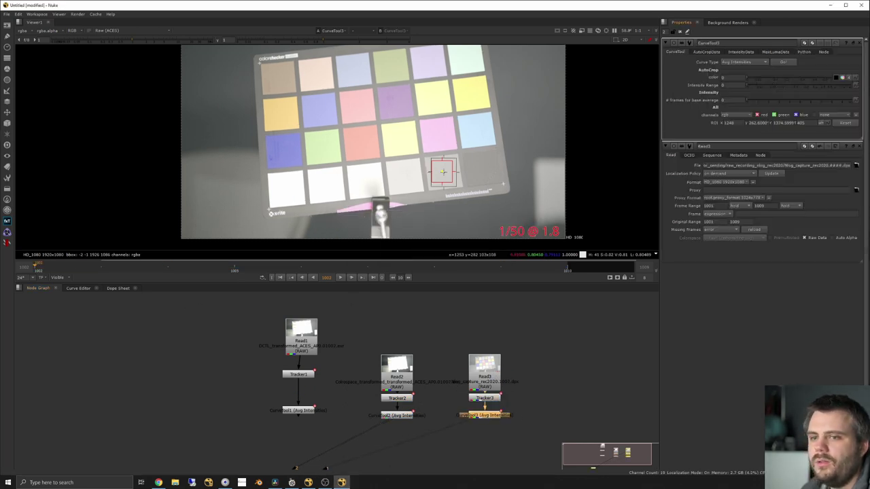
pyautogui.click(862, 147)
pyautogui.click(746, 52)
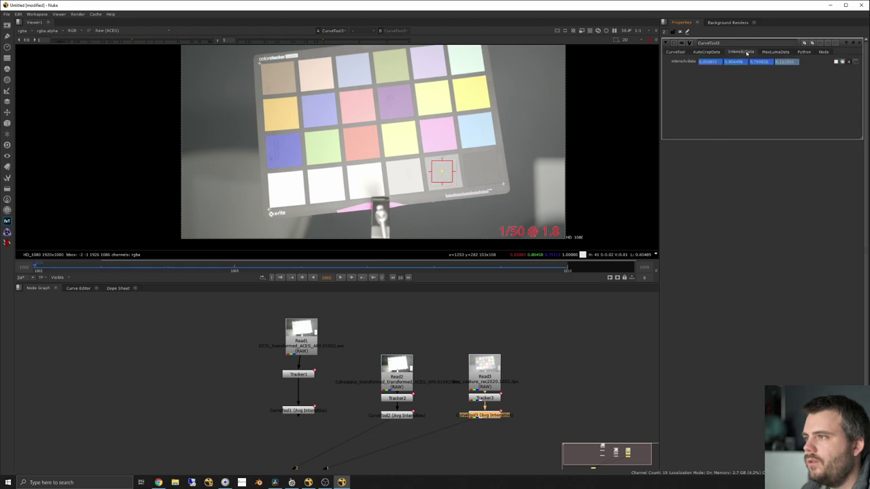
# Plot only the red, green and blue intensity curves of the N-Log capture and frame them for viewing.
pyautogui.click(80, 288)
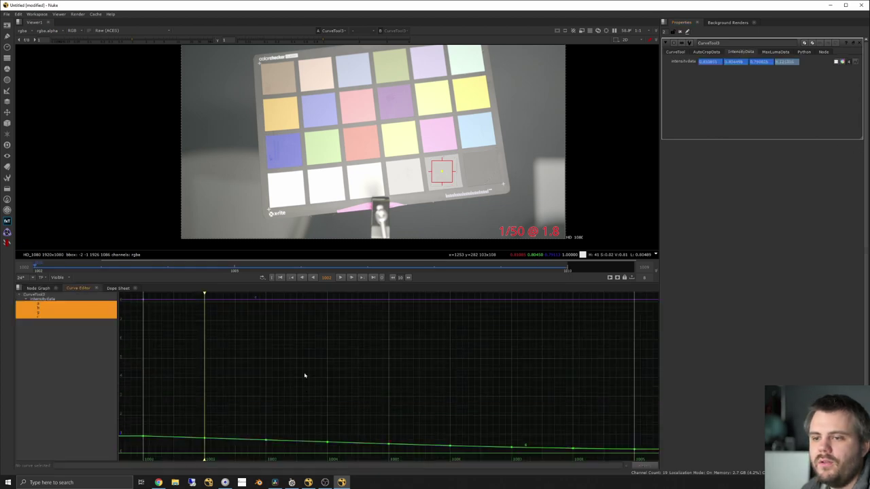
pyautogui.scroll(-2, 313, 351)
pyautogui.click(45, 326)
pyautogui.click(39, 309)
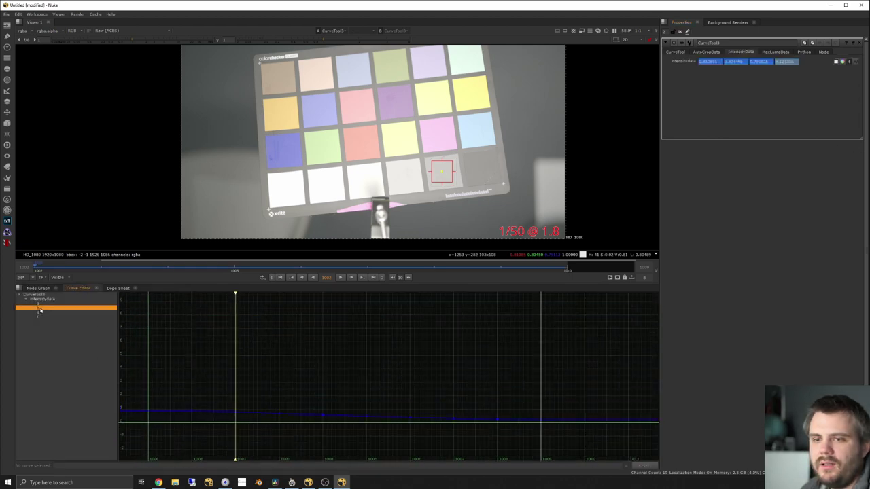
pyautogui.keyDown('shift'); pyautogui.click(41, 318); pyautogui.keyUp('shift')
pyautogui.press('f')
pyautogui.scroll(-4, 497, 355)
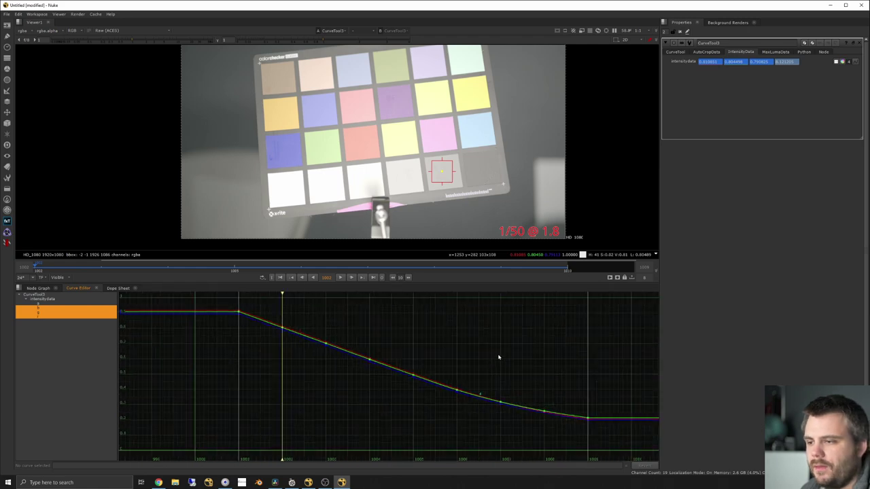
pyautogui.moveTo(493, 355); pyautogui.dragTo(482, 370, button='middle')
# Move the current frame to 1001 at the start of the N-Log intensity curves.
pyautogui.moveTo(318, 294); pyautogui.dragTo(299, 344)
pyautogui.moveTo(359, 331); pyautogui.dragTo(288, 315)
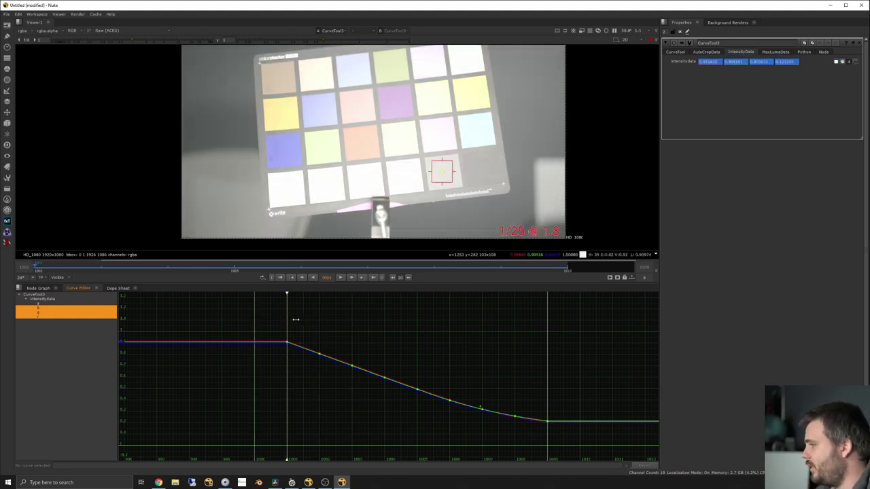
pyautogui.moveTo(295, 319); pyautogui.dragTo(287, 295)
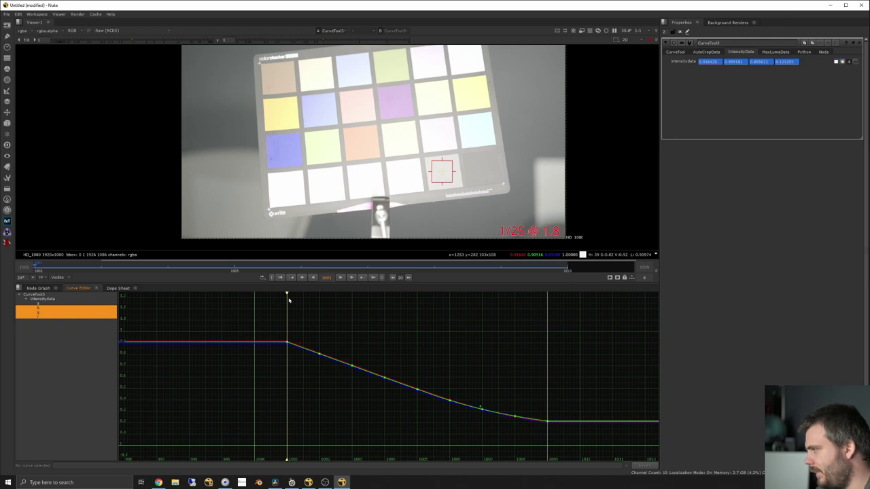
# Compare the node outputs of the DCTL, colorspace-transform and N-Log branches in the viewer, ending on the DCTL Read node.
pyautogui.click(30, 289)
pyautogui.moveTo(304, 331); pyautogui.dragTo(238, 358, button='middle')
pyautogui.click(238, 359)
pyautogui.press('1')
pyautogui.click(281, 363)
pyautogui.moveTo(337, 382); pyautogui.dragTo(317, 367, button='middle')
pyautogui.click(315, 381)
pyautogui.press('1')
pyautogui.click(312, 410)
pyautogui.press('1')
pyautogui.click(313, 428)
pyautogui.press('1')
pyautogui.click(357, 409)
pyautogui.click(407, 384)
pyautogui.press('1')
pyautogui.click(320, 389)
pyautogui.press('1')
pyautogui.moveTo(255, 364); pyautogui.dragTo(336, 384, button='middle')
pyautogui.click(300, 381)
pyautogui.press('1')
# Move the DCTL Read node higher above its Tracker, and set the viewer gain to about 0.112 and gamma to 0.68.
pyautogui.moveTo(297, 382); pyautogui.dragTo(294, 333)
pyautogui.moveTo(240, 40); pyautogui.dragTo(308, 39)
pyautogui.moveTo(132, 39); pyautogui.dragTo(92, 40)
pyautogui.moveTo(378, 334); pyautogui.dragTo(373, 345, button='middle')
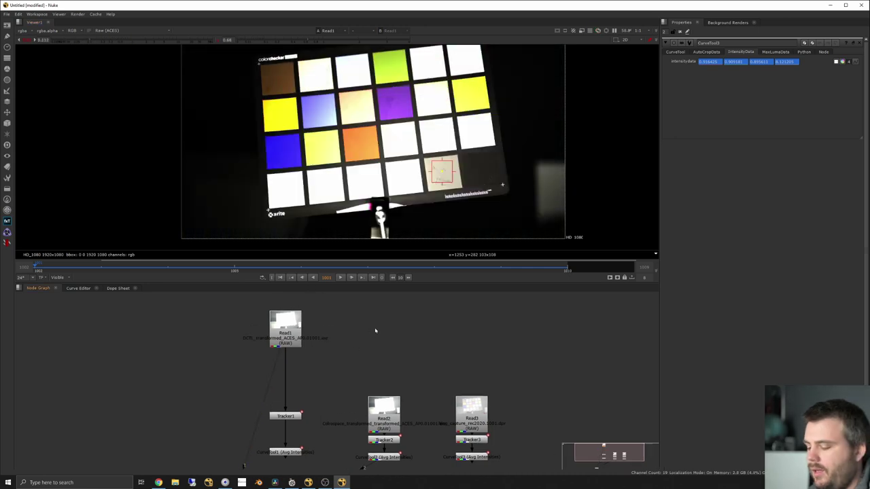
# Add a Grade node branching off the DCTL Read node and place it beside the Read.
pyautogui.press('g')
pyautogui.moveTo(371, 330); pyautogui.dragTo(391, 331)
pyautogui.click(361, 313)
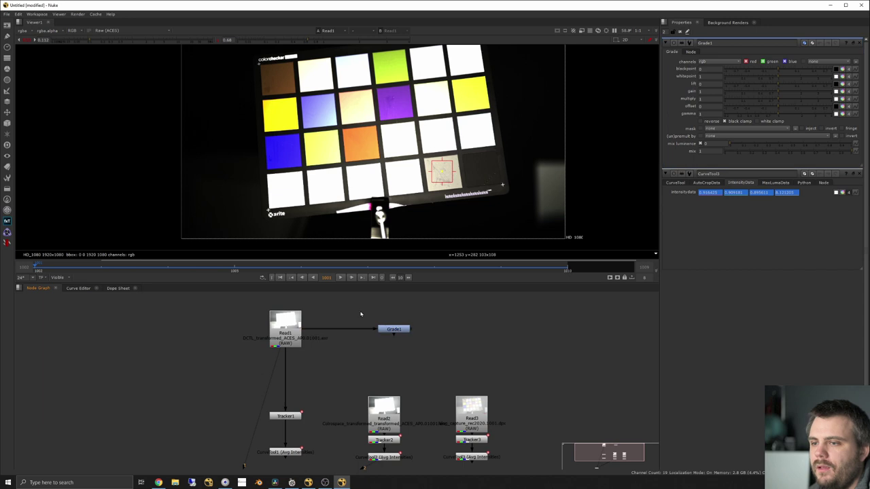
pyautogui.press('Tab')
pyautogui.write('ref')
pyautogui.click(333, 318)
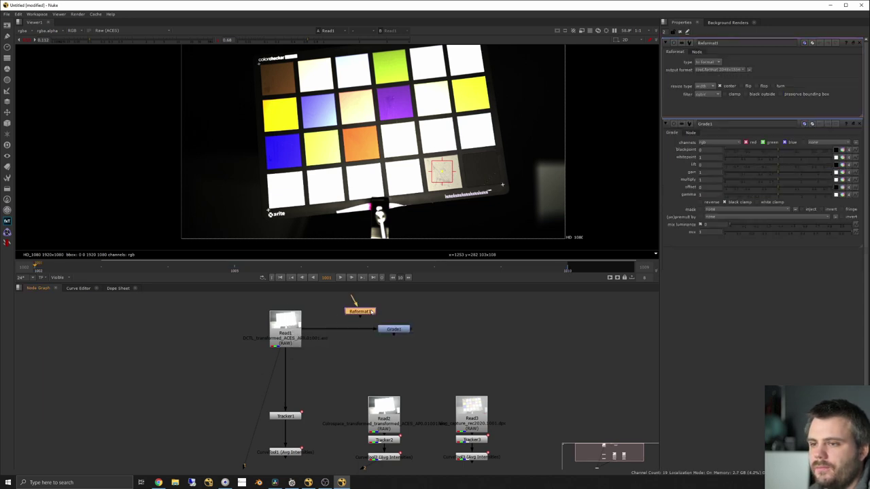
pyautogui.press('Delete')
# Insert a FrameHold node between the DCTL Read and the Grade, with its first frame set to 1001.
pyautogui.press('Tab')
pyautogui.write('fra')
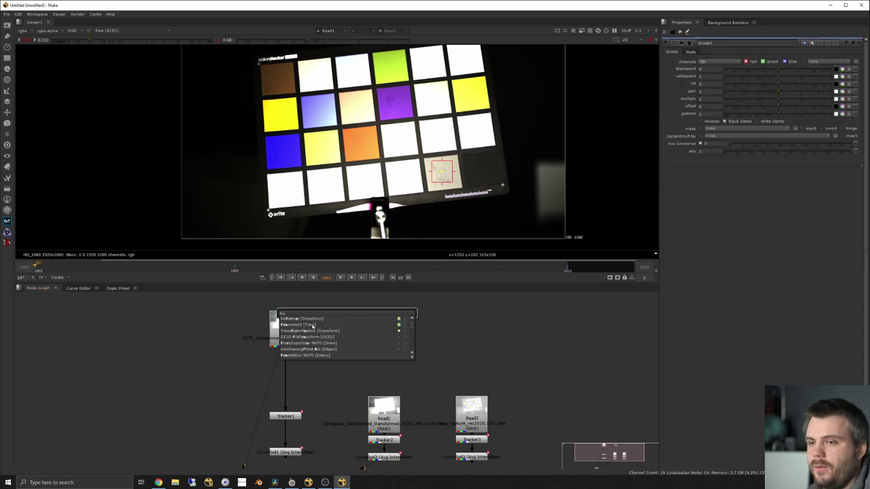
pyautogui.click(312, 326)
pyautogui.moveTo(346, 317); pyautogui.dragTo(339, 330)
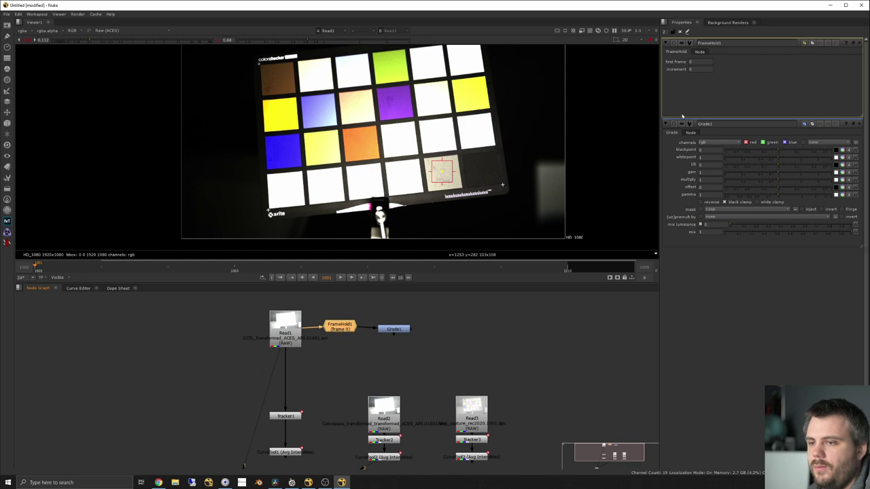
pyautogui.click(703, 61)
pyautogui.write('1001')
pyautogui.press('Return')
# Inspect the gray patch up close through the FrameHold, switch the viewer to the Grade and open the Grade's properties.
pyautogui.press('1')
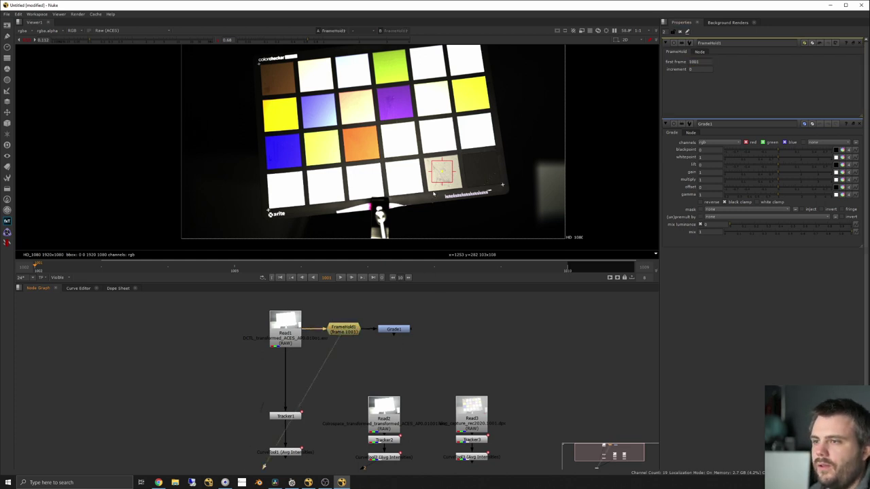
pyautogui.scroll(5, 431, 171)
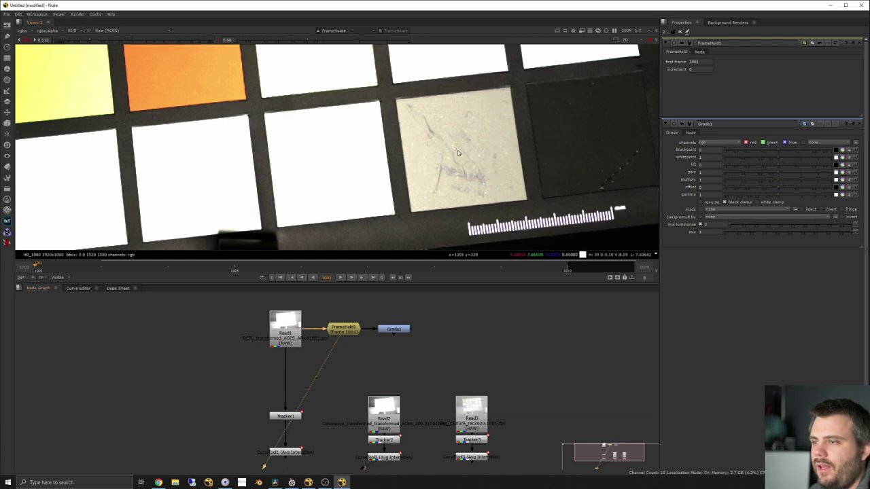
pyautogui.click(394, 330)
pyautogui.press('1')
pyautogui.doubleClick(398, 331)
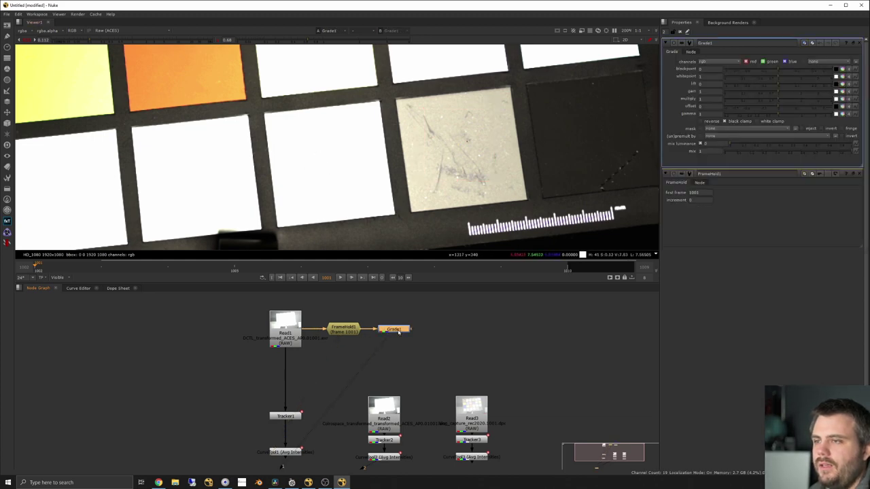
# Keyframe the Grade's multiply at 1 on frame 1001 and at 0.5 on frame 1003.
pyautogui.rightClick(715, 92)
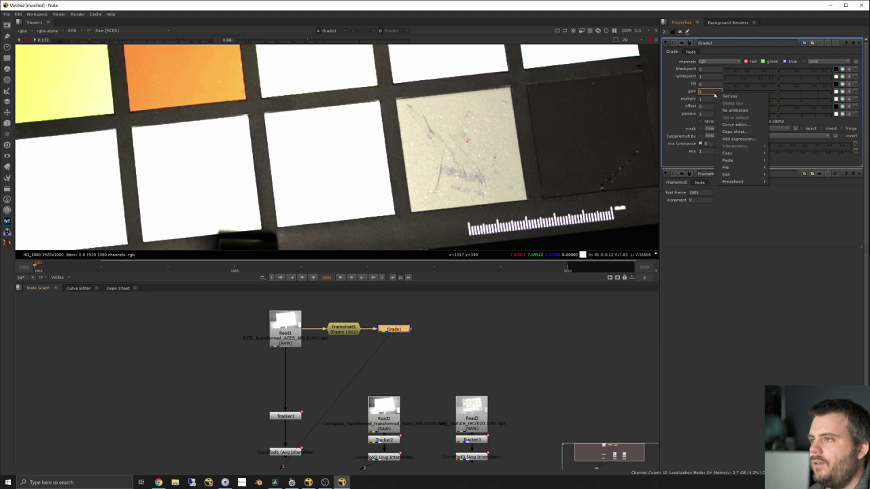
pyautogui.click(706, 99)
pyautogui.rightClick(710, 98)
pyautogui.click(722, 102)
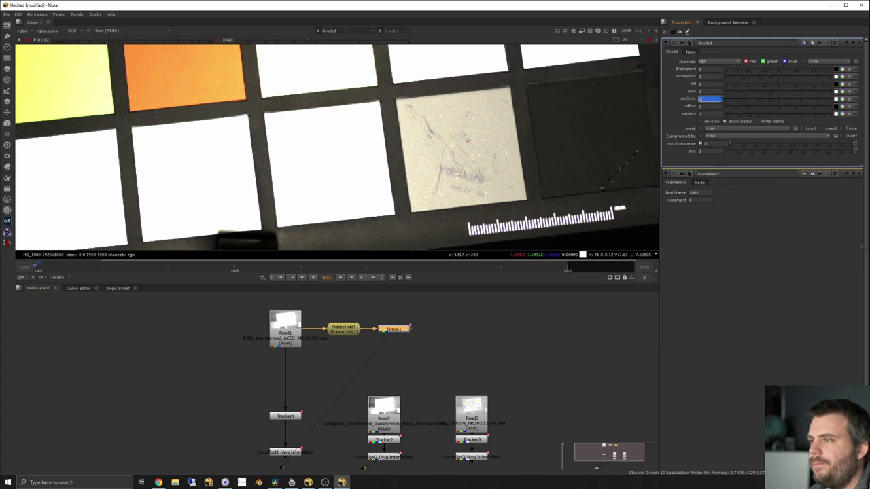
pyautogui.click(99, 267)
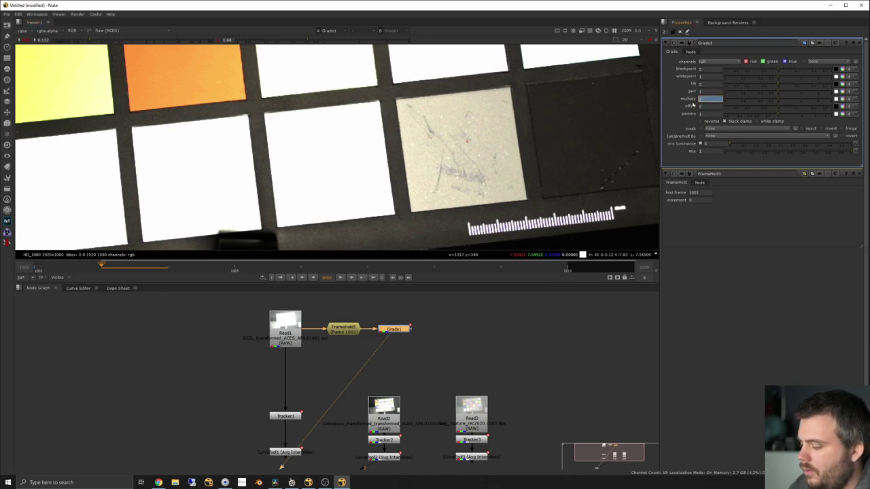
pyautogui.press('Return')
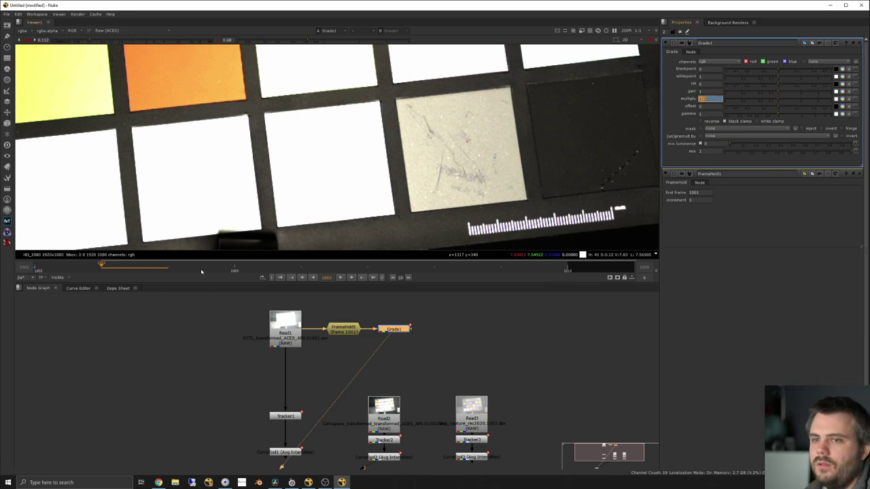
# Keyframe the Grade's multiply at 0.25 on frame 1004 and at 0.125 on frame 1005.
pyautogui.click(169, 267)
pyautogui.moveTo(715, 99); pyautogui.dragTo(674, 103)
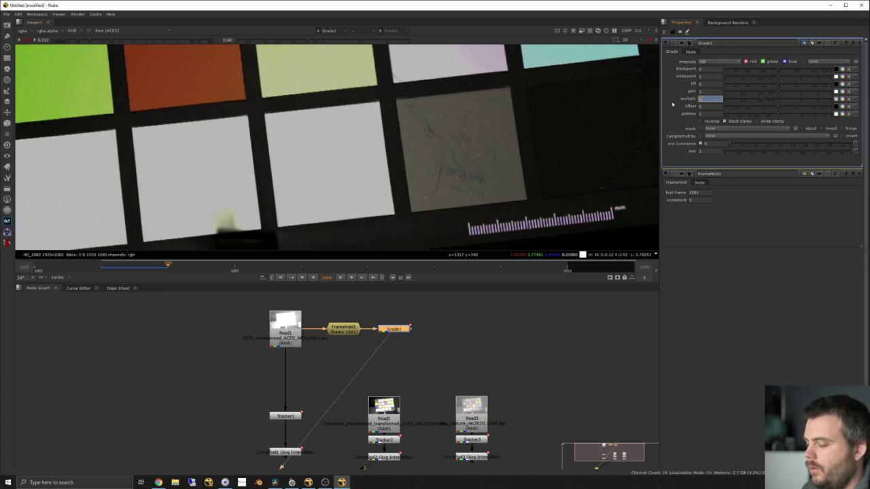
pyautogui.write('0.5')
pyautogui.press('Return')
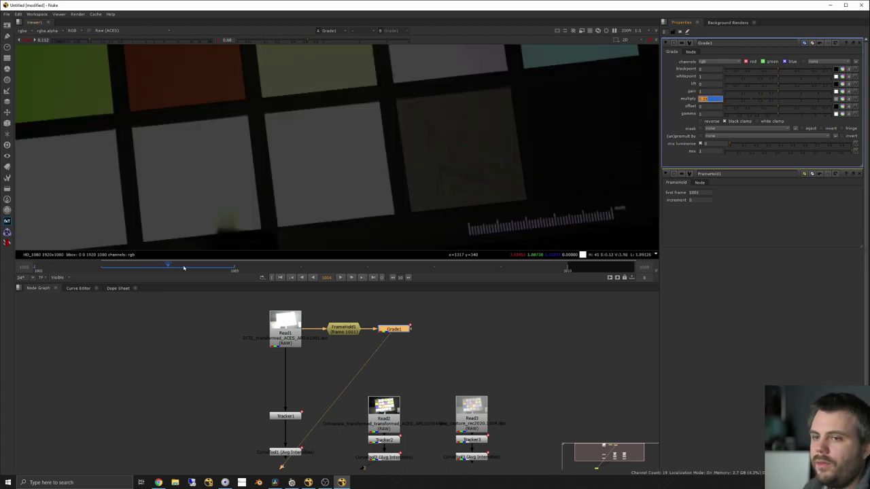
pyautogui.click(234, 267)
pyautogui.write('1')
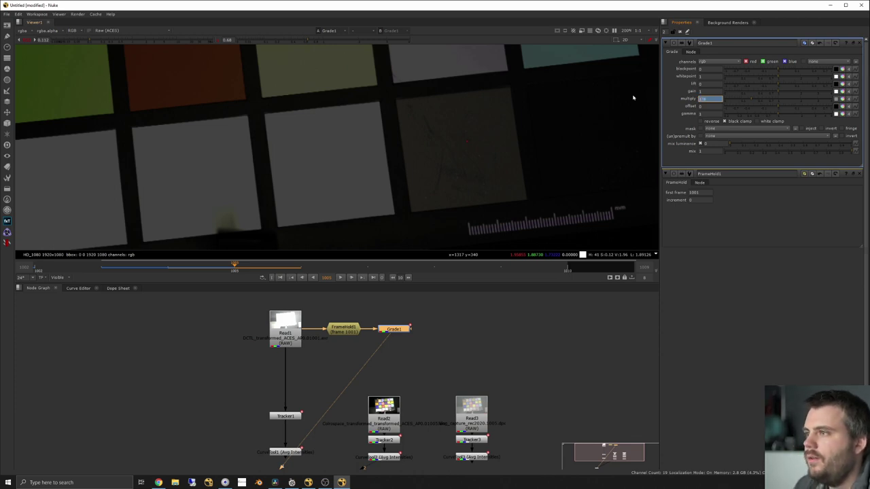
pyautogui.click(573, 316)
# Keyframe the Grade's multiply at 1/16 on frame 1006 and at 1/32 on frame 1007.
pyautogui.click(299, 267)
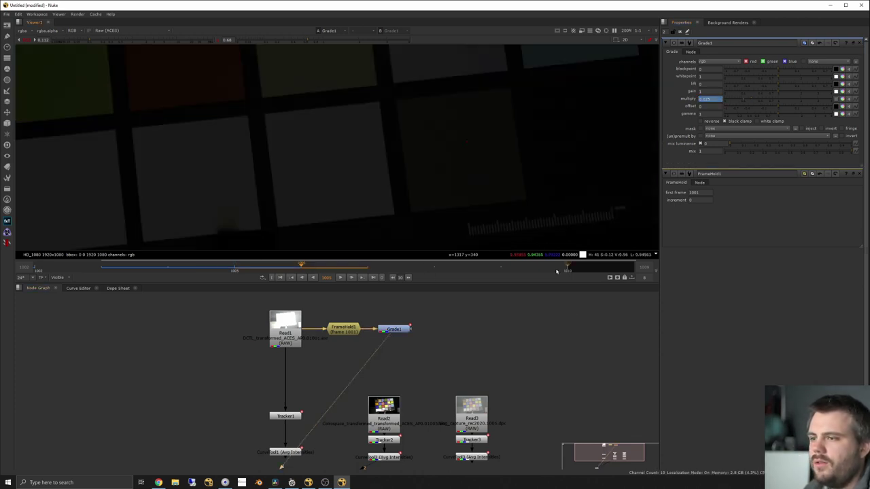
pyautogui.doubleClick(714, 100)
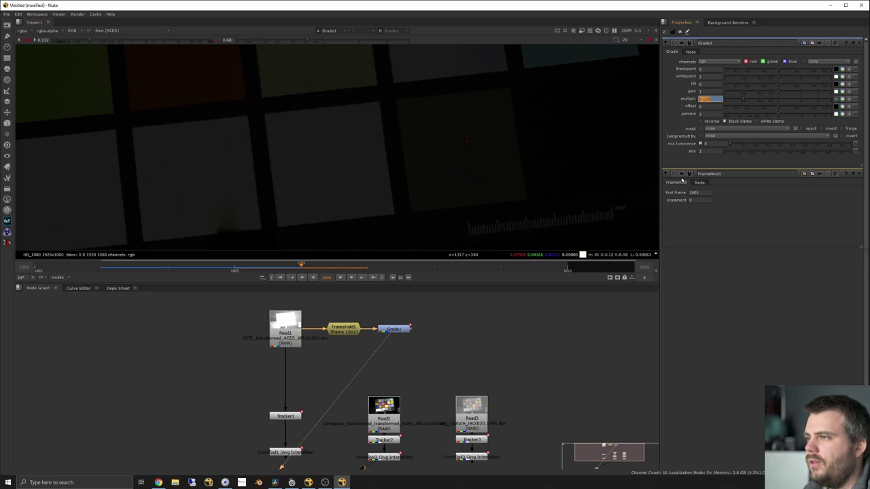
pyautogui.click(236, 266)
pyautogui.click(301, 266)
pyautogui.moveTo(714, 99); pyautogui.dragTo(676, 92)
pyautogui.write('1/16')
pyautogui.press('Return')
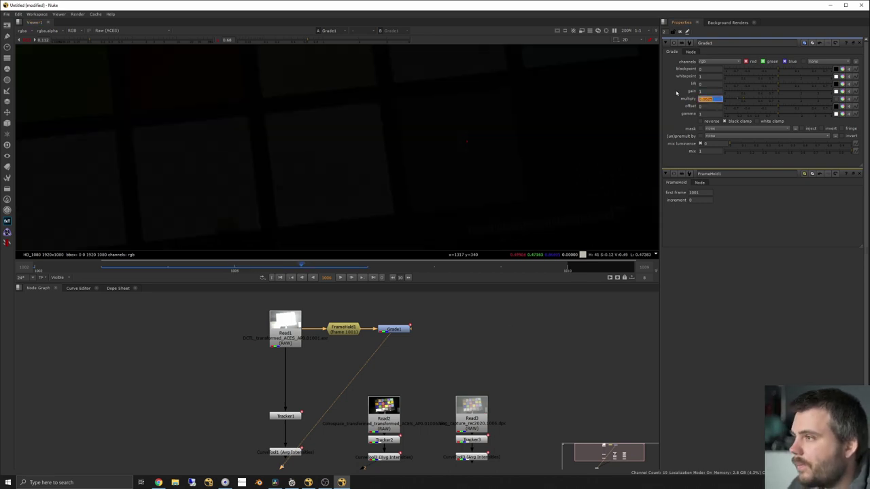
pyautogui.press('Right')
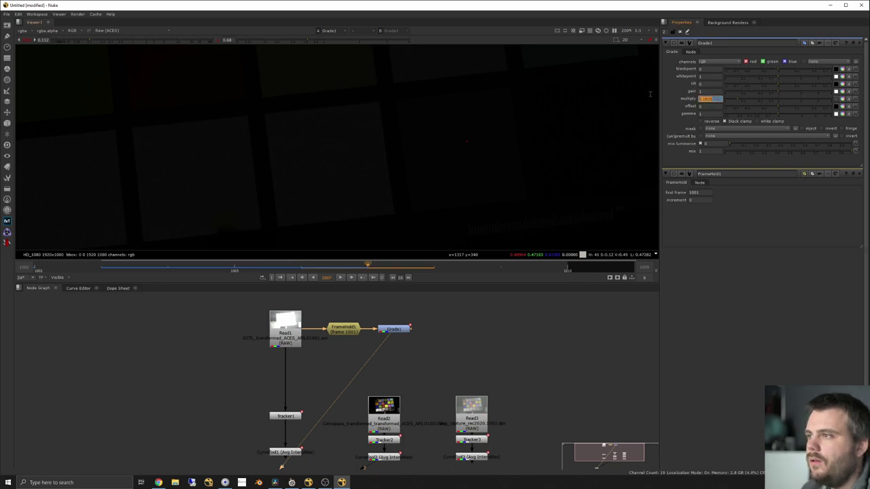
pyautogui.write('1/32')
pyautogui.press('Return')
# Keyframe the Grade's multiply at 0.015625 on frame 1008 and at 0.007813 on frame 1009.
pyautogui.press('Right')
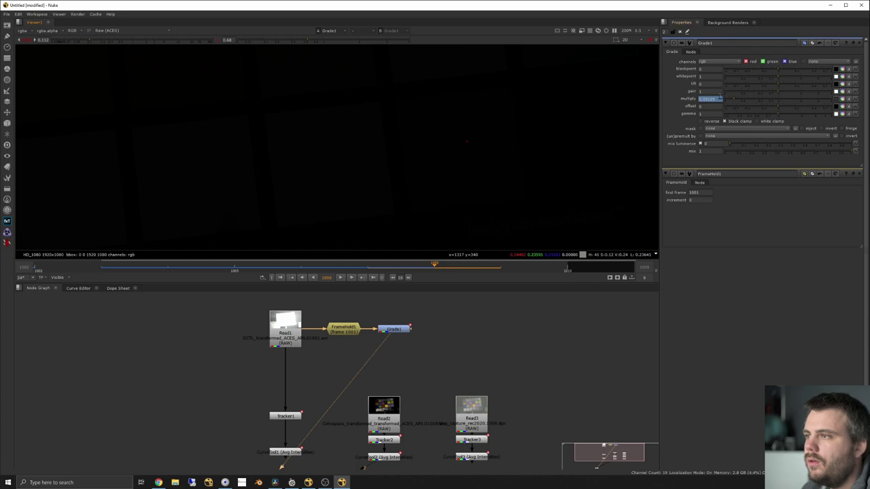
pyautogui.write('1/0.2')
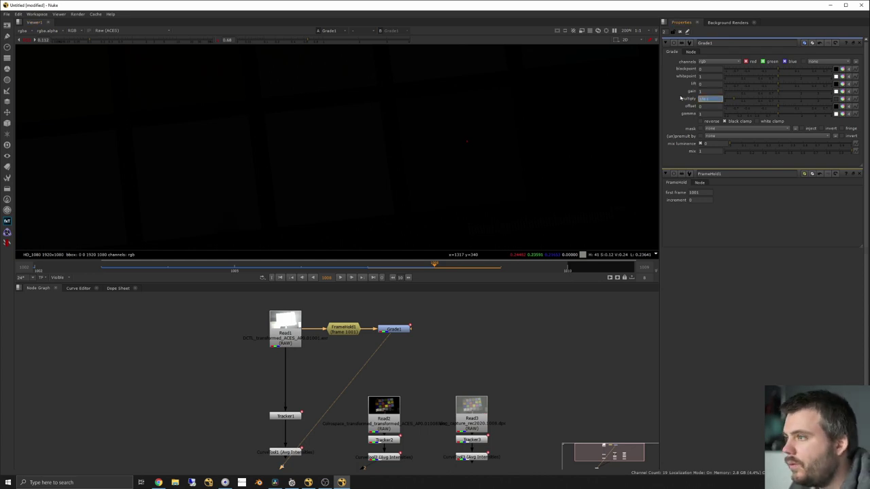
pyautogui.press('Right')
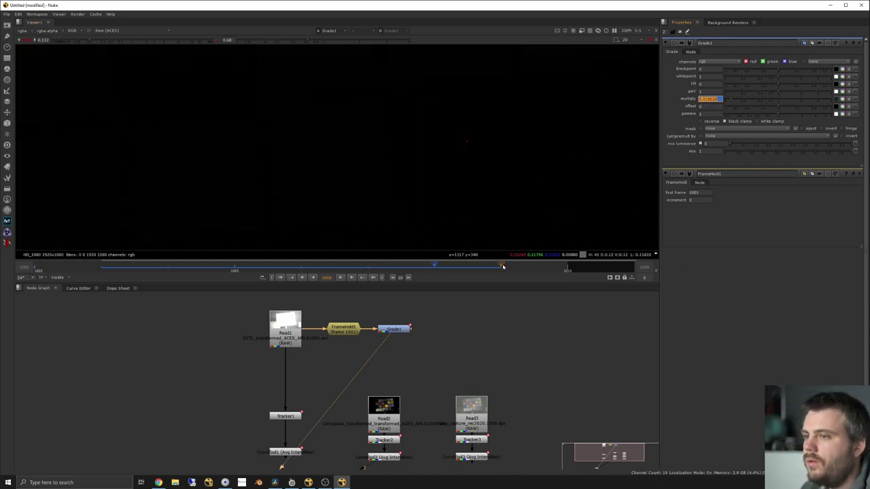
pyautogui.doubleClick(713, 100)
pyautogui.write('1')
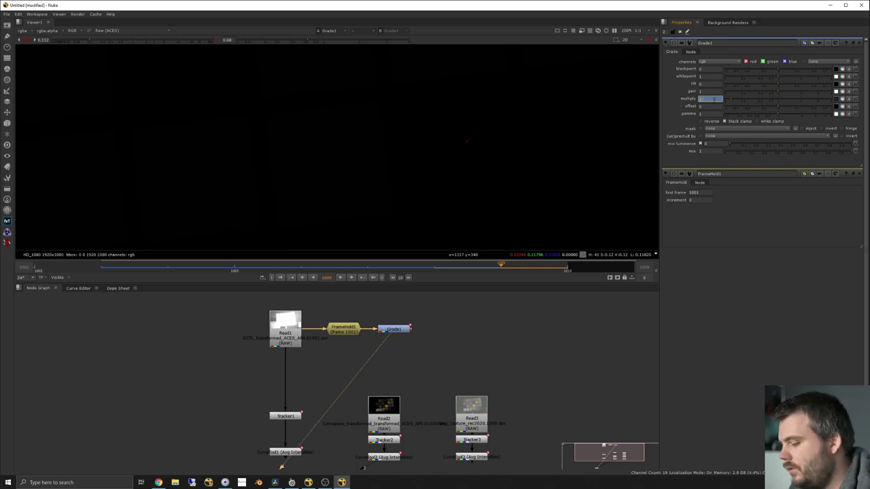
pyautogui.press('Return')
# Scrub back through the keyframed exposure steps to frame 1001 and check the graded gray patch.
pyautogui.moveTo(572, 266); pyautogui.dragTo(180, 289)
pyautogui.moveTo(252, 358); pyautogui.dragTo(232, 387, button='middle')
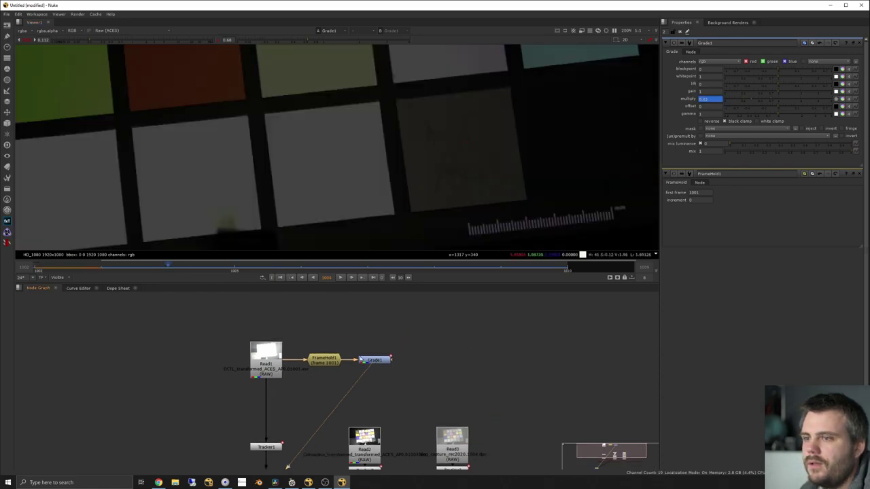
pyautogui.scroll(-1, 248, 384)
pyautogui.moveTo(104, 269)
pyautogui.mouseDown()
pyautogui.moveTo(37, 268)
pyautogui.moveTo(182, 269)
pyautogui.moveTo(75, 269)
pyautogui.moveTo(90, 270)
pyautogui.mouseUp()
pyautogui.click(68, 271)
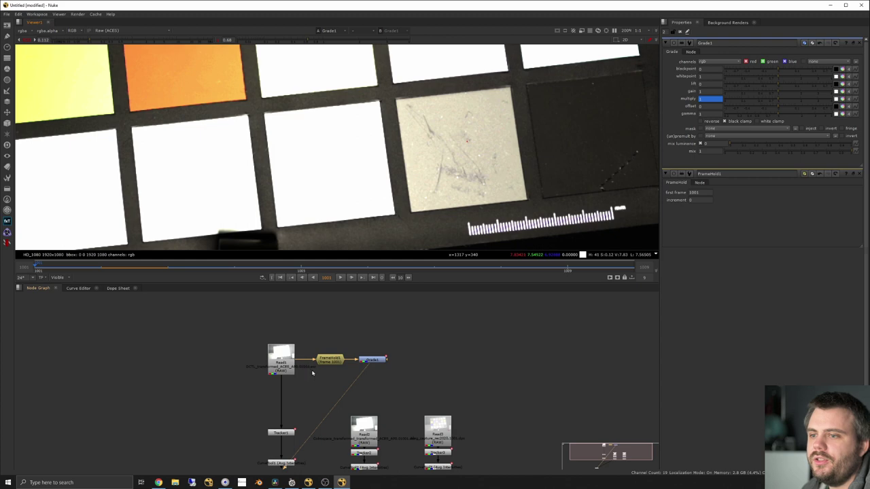
# Compare the DCTL Read, FrameHold and Grade outputs in the viewer across the exposure frames, ending on the Grade.
pyautogui.click(280, 367)
pyautogui.press('1')
pyautogui.moveTo(107, 270); pyautogui.dragTo(338, 279)
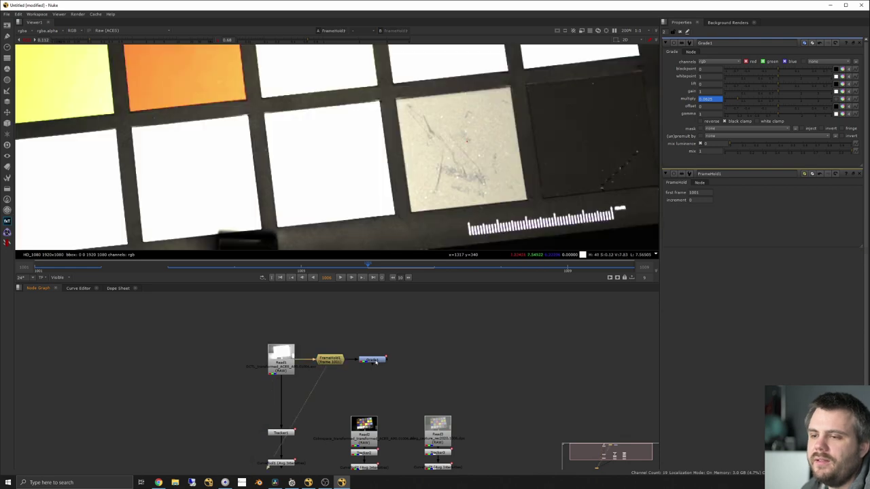
pyautogui.click(372, 359)
pyautogui.press('1')
# Add a Merge node below the FrameHold and connect its A input to the DCTL Read.
pyautogui.click(340, 394)
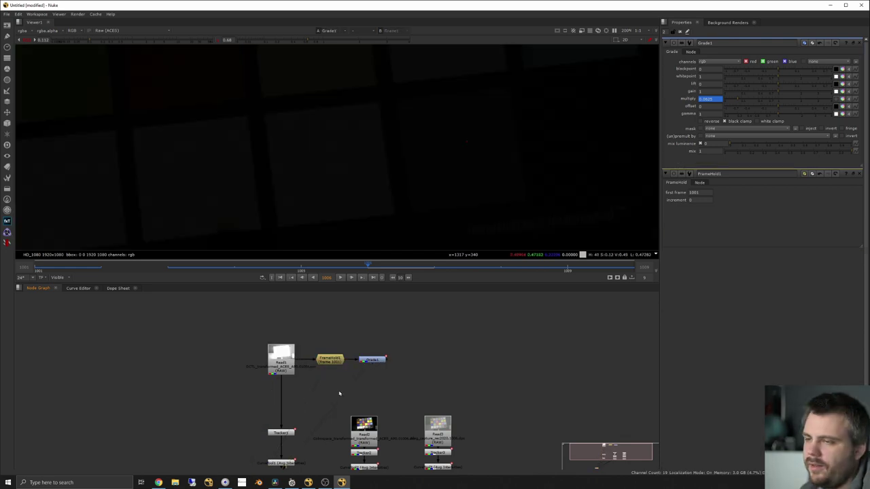
pyautogui.click(338, 394)
pyautogui.press('m')
pyautogui.moveTo(329, 382); pyautogui.dragTo(286, 364)
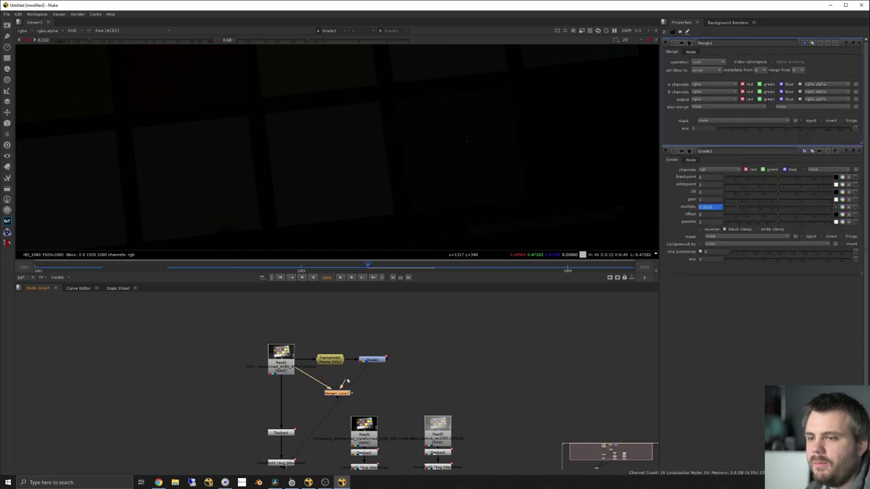
# Insert a copy of the Tracker directly below the DCTL Read and delete the original Tracker.
pyautogui.moveTo(314, 406); pyautogui.dragTo(323, 400, button='middle')
pyautogui.click(301, 425)
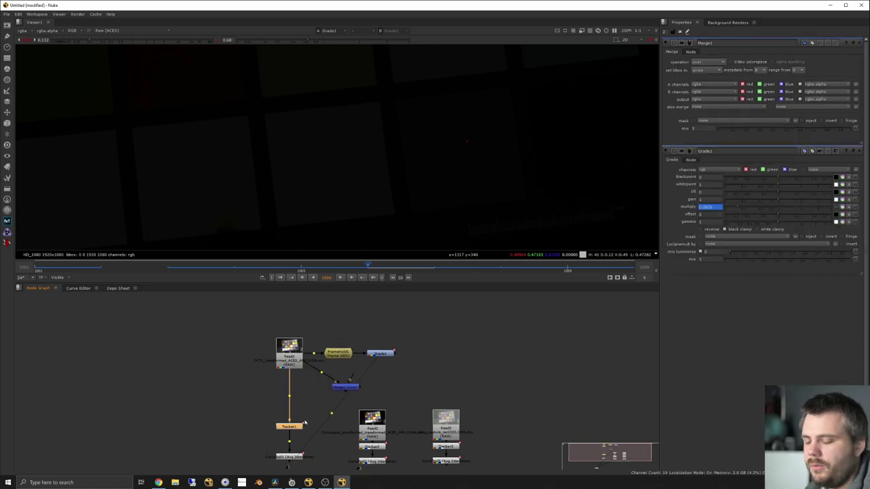
pyautogui.doubleClick(292, 363)
pyautogui.hotkey('ctrl', 'v')
pyautogui.click(299, 427)
pyautogui.press('Delete')
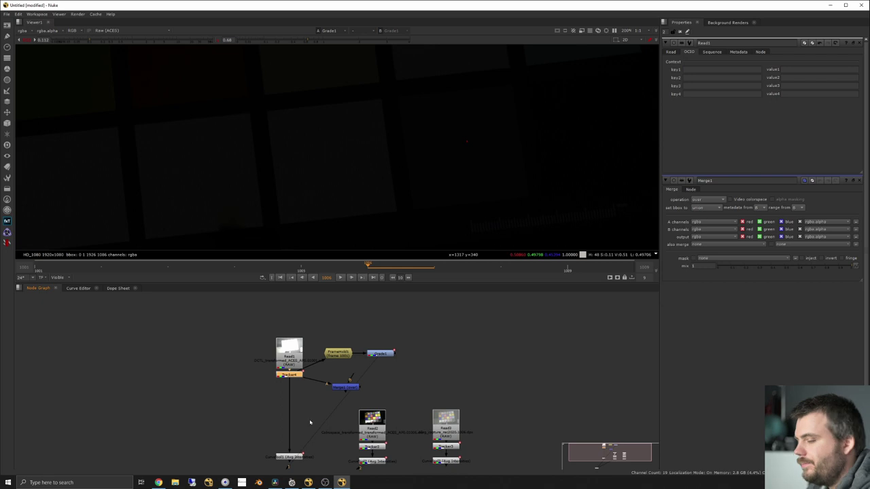
# Connect the Merge's B input to the Grade with the Merge placed below it, and reopen the Grade's properties.
pyautogui.moveTo(351, 380); pyautogui.dragTo(384, 375)
pyautogui.scroll(3, 375, 385)
pyautogui.doubleClick(385, 322)
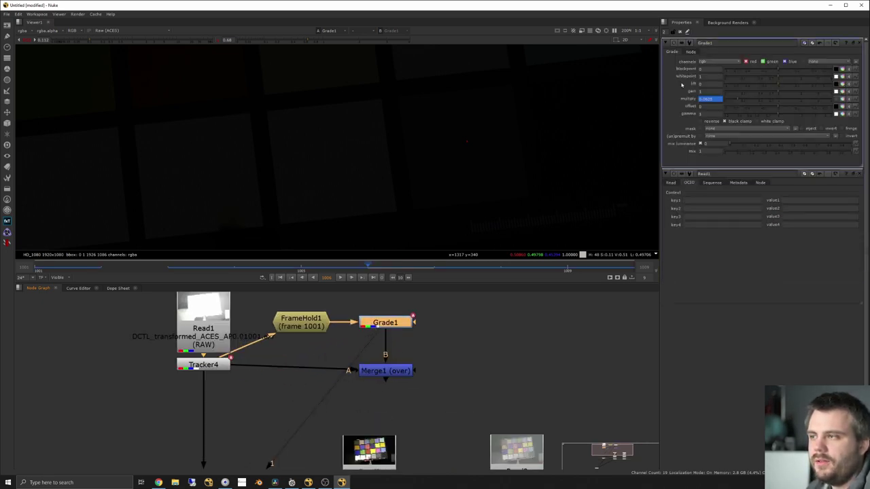
# Shift all of the Grade's multiply keyframes after frame 1001 one frame earlier in the Dope Sheet.
pyautogui.moveTo(224, 276); pyautogui.dragTo(126, 273)
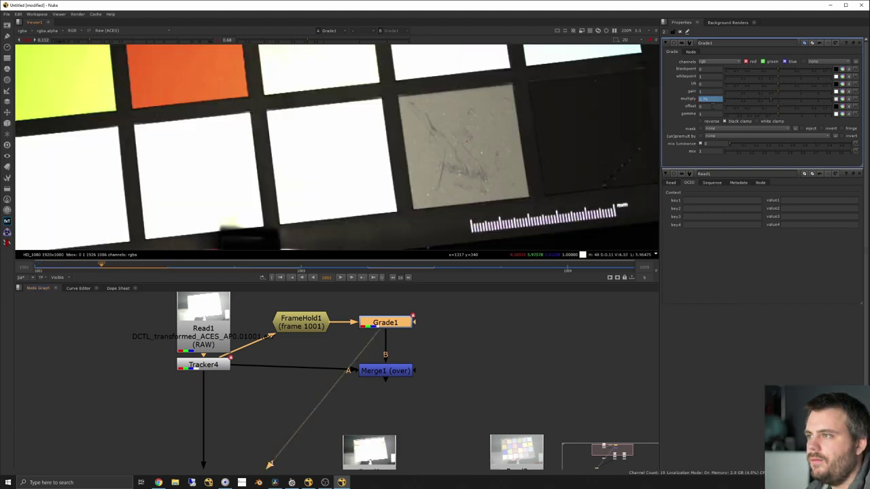
pyautogui.doubleClick(711, 99)
pyautogui.click(118, 288)
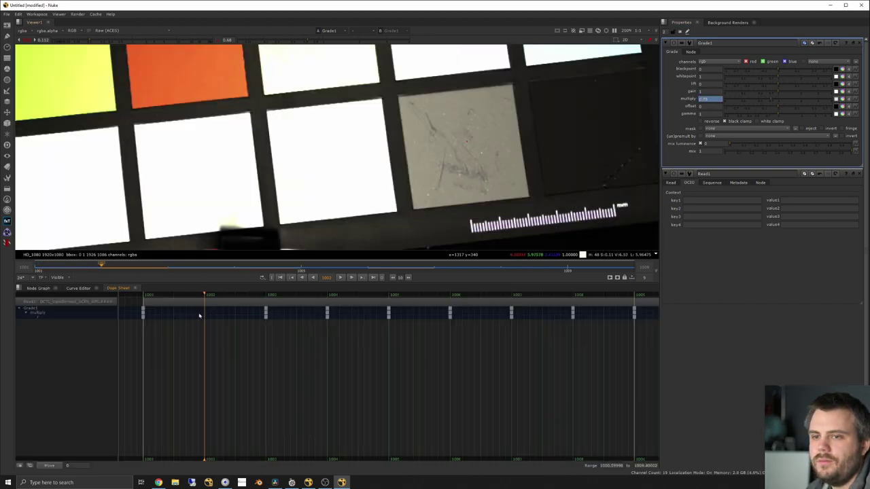
pyautogui.moveTo(644, 354); pyautogui.dragTo(145, 301)
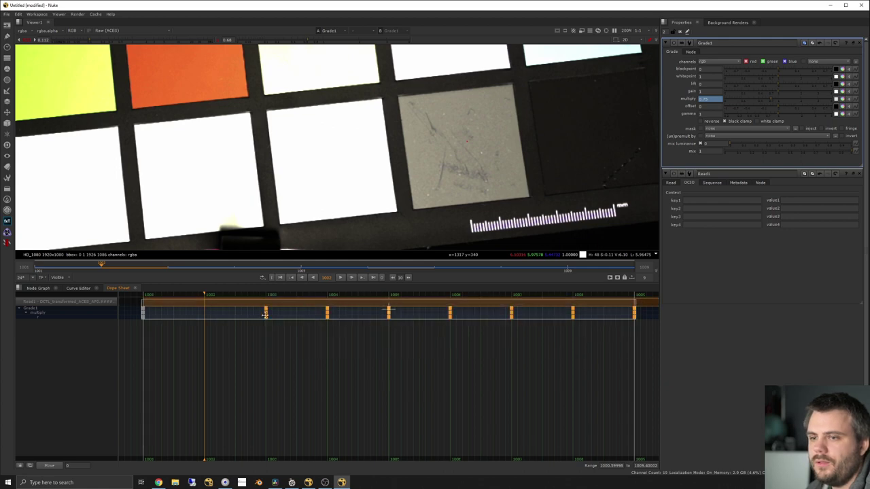
pyautogui.moveTo(265, 313); pyautogui.dragTo(544, 300)
pyautogui.click(207, 329)
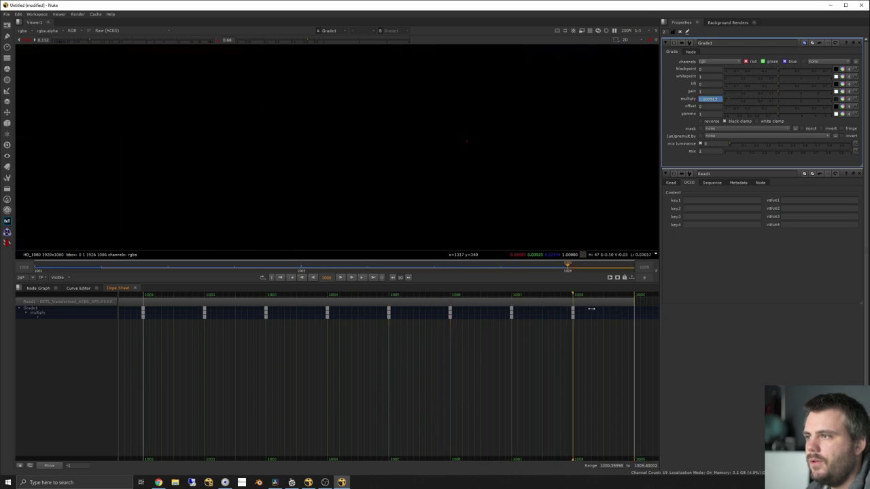
# Keyframe the Grade's multiply at 0.003906 on frame 1009.
pyautogui.press('Right')
pyautogui.write('1/2')
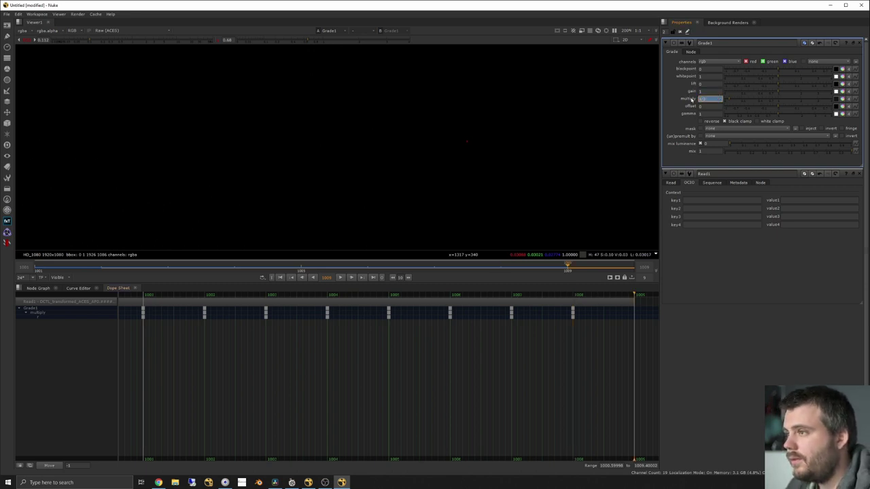
pyautogui.write('0.015')
pyautogui.press('Return')
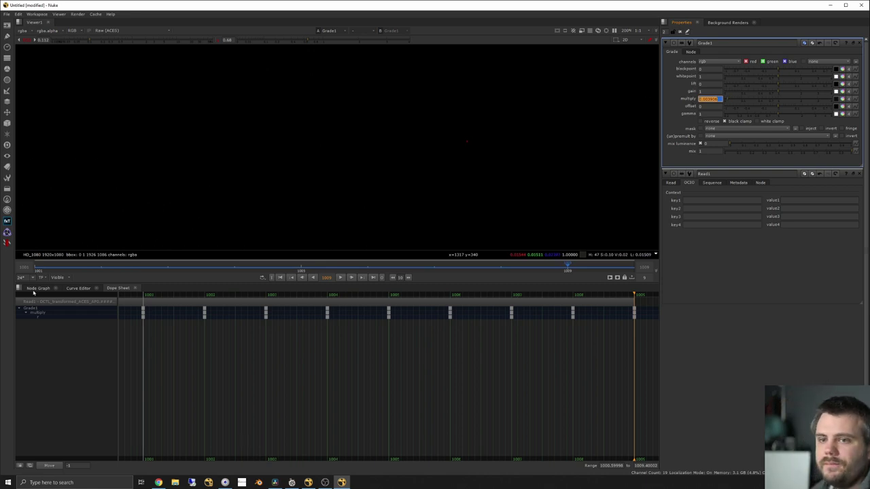
# Show the Merge's output in the viewer and set its operation to difference.
pyautogui.click(35, 291)
pyautogui.click(403, 371)
pyautogui.press('1')
pyautogui.doubleClick(402, 371)
pyautogui.click(710, 63)
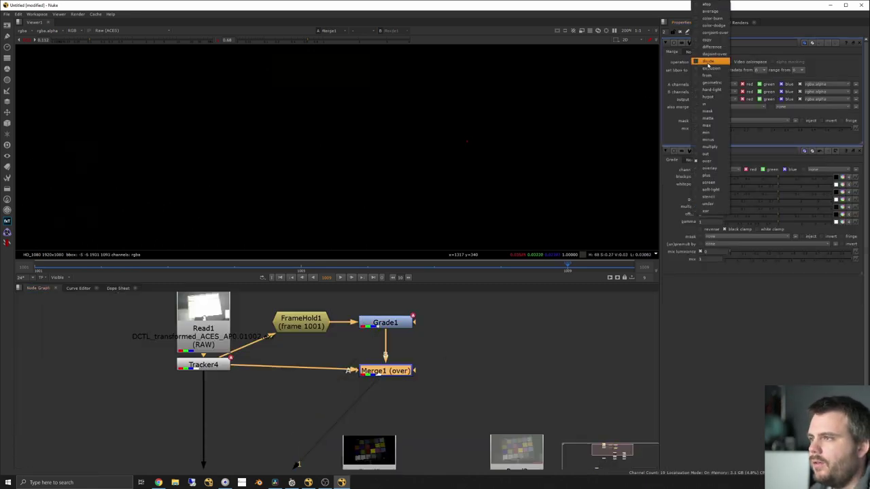
pyautogui.click(712, 46)
# Examine the difference over the whole color chart across the frames, stop on frame 1003 and open the Grade's properties.
pyautogui.scroll(-3, 472, 144)
pyautogui.scroll(2, 470, 165)
pyautogui.moveTo(551, 275); pyautogui.dragTo(56, 309)
pyautogui.press('Right')
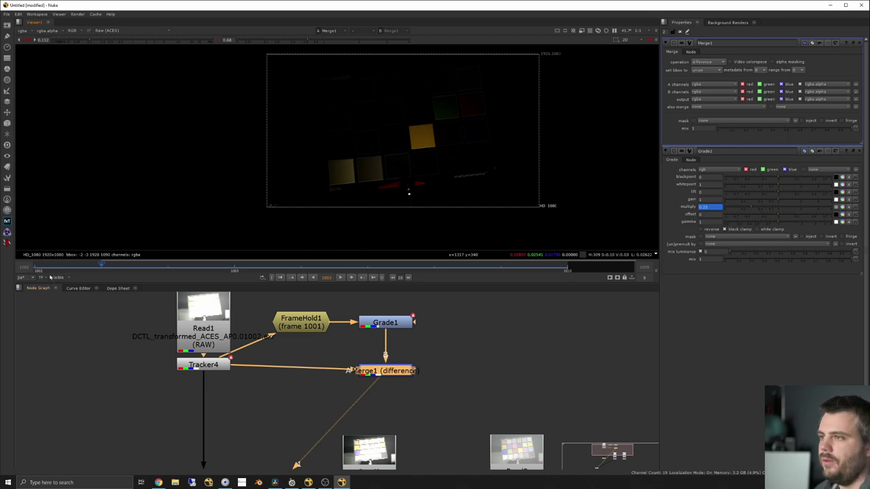
pyautogui.doubleClick(380, 322)
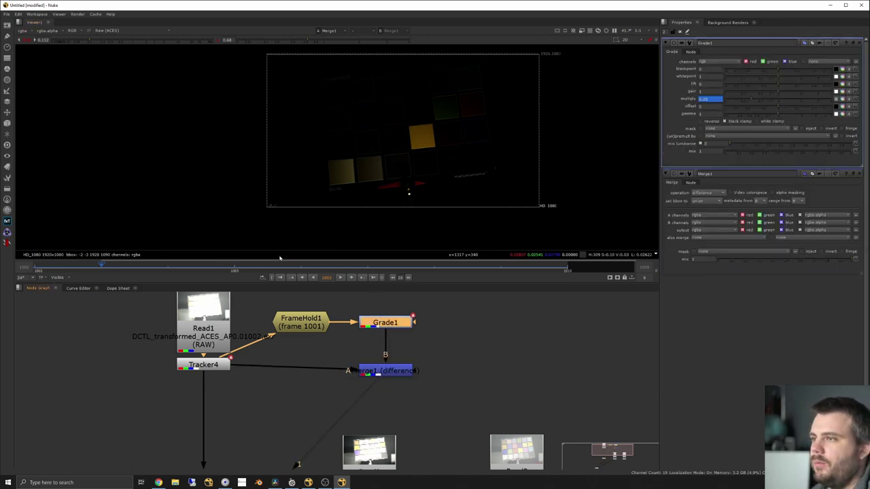
# Examine the first branch's difference image across the range of exposures and stop on frame 1002.
pyautogui.moveTo(100, 271); pyautogui.dragTo(66, 267)
pyautogui.moveTo(68, 338); pyautogui.dragTo(96, 347, button='middle')
pyautogui.moveTo(146, 271); pyautogui.dragTo(434, 267)
pyautogui.click(399, 383)
pyautogui.click(361, 360)
pyautogui.moveTo(230, 268); pyautogui.dragTo(554, 272)
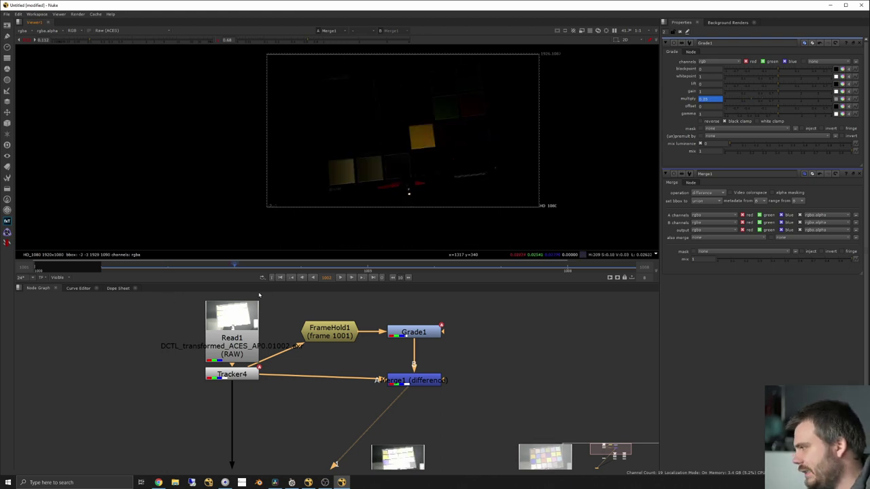
# Duplicate the FrameHold, Grade and difference Merge beside Read2, moving the Read3 branch aside to make room.
pyautogui.moveTo(435, 413); pyautogui.dragTo(382, 439, button='middle')
pyautogui.moveTo(241, 327); pyautogui.dragTo(413, 429)
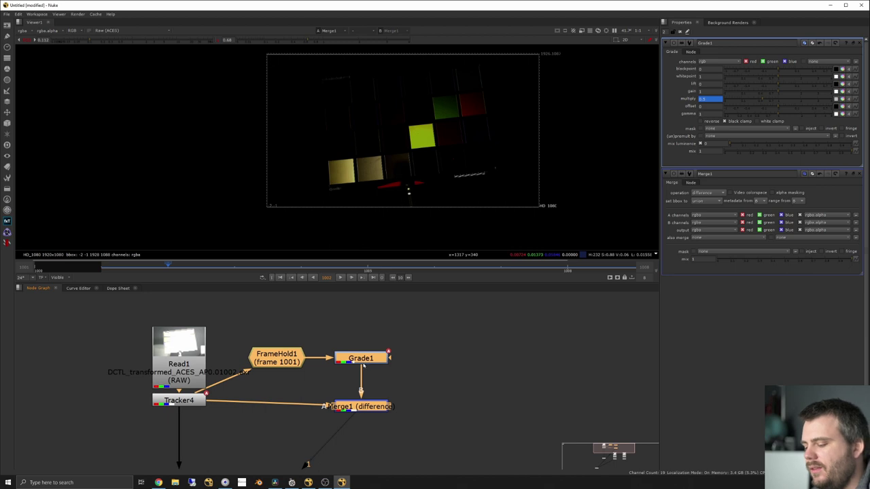
pyautogui.scroll(-4, 431, 408)
pyautogui.scroll(3, 421, 408)
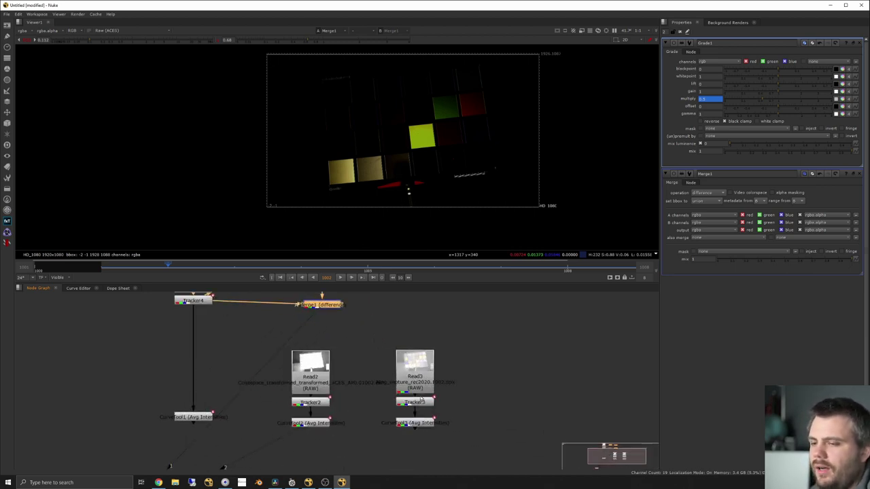
pyautogui.moveTo(514, 329); pyautogui.dragTo(383, 437)
pyautogui.moveTo(414, 380); pyautogui.dragTo(633, 366)
pyautogui.click(435, 412)
pyautogui.hotkey('ctrl', 'v')
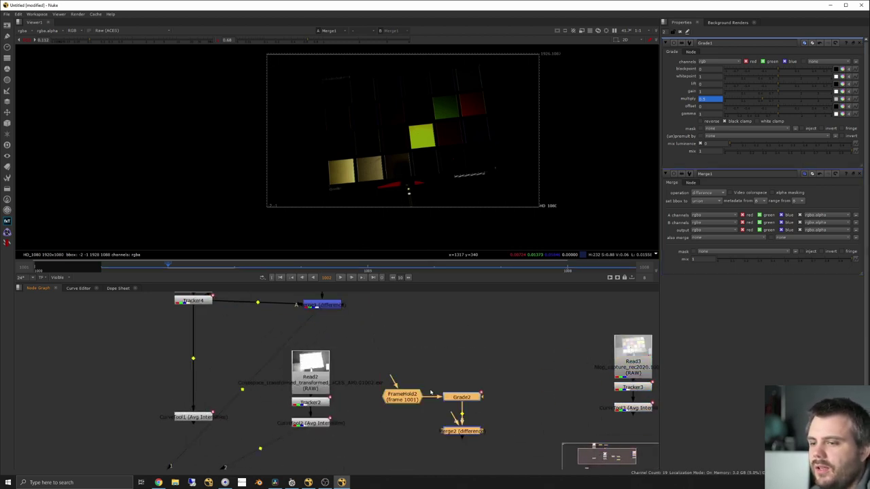
# Connect the duplicated FrameHold and the Merge's A input to Tracker2 and show this Merge in the viewer on frame 1001.
pyautogui.moveTo(392, 378); pyautogui.dragTo(369, 372)
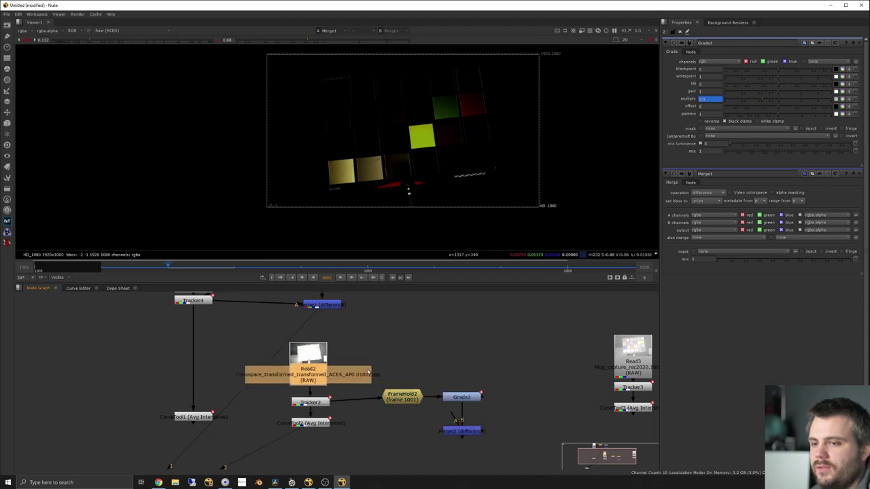
pyautogui.moveTo(456, 420); pyautogui.dragTo(314, 380)
pyautogui.click(460, 434)
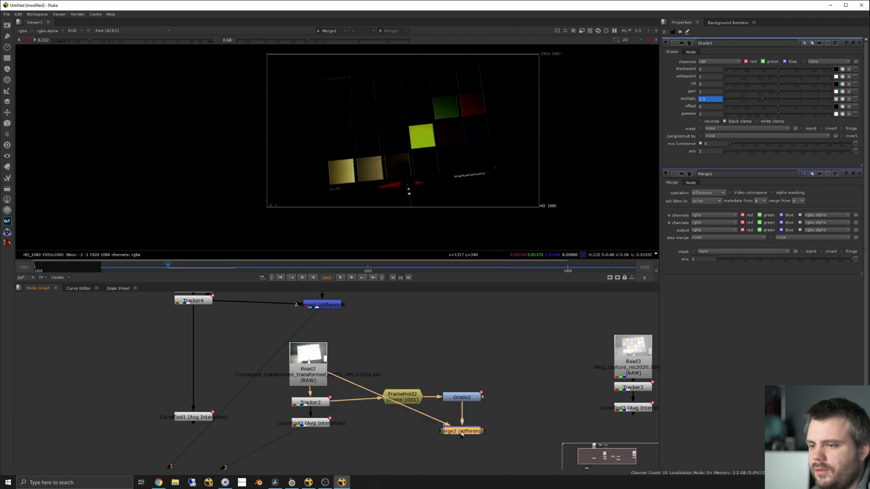
pyautogui.press('1')
pyautogui.moveTo(302, 267); pyautogui.dragTo(95, 277)
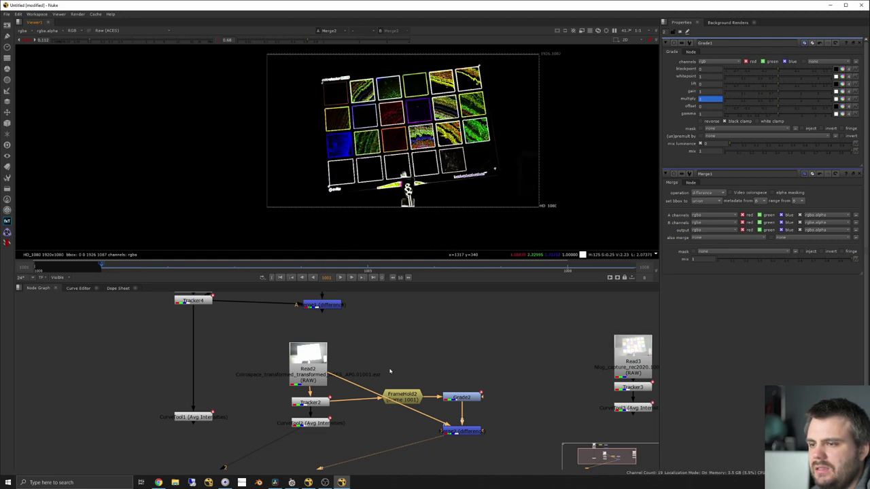
pyautogui.moveTo(337, 378); pyautogui.dragTo(318, 404)
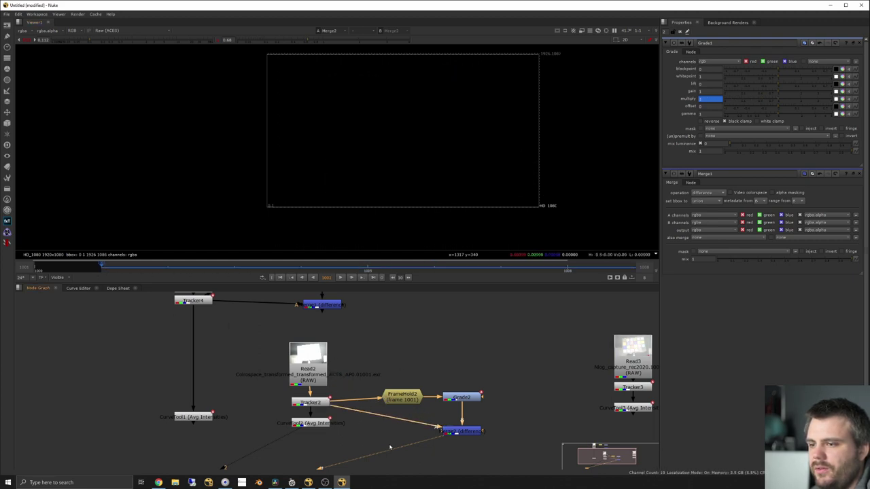
# Examine the Read2 branch's difference across the frames, stop on frame 1005 and show Read2 itself in the viewer.
pyautogui.moveTo(112, 270); pyautogui.dragTo(321, 266)
pyautogui.scroll(-5, 317, 273)
pyautogui.click(324, 265)
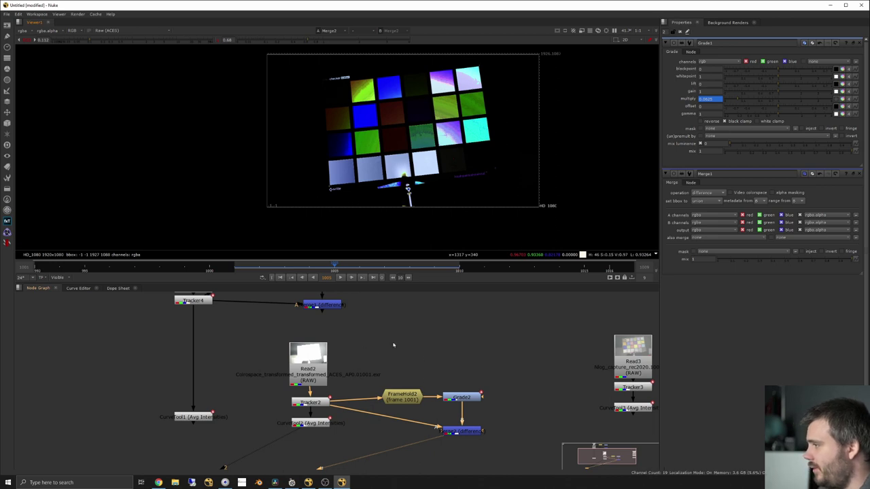
pyautogui.moveTo(467, 360); pyautogui.dragTo(435, 381, button='middle')
pyautogui.moveTo(439, 369); pyautogui.dragTo(317, 455)
pyautogui.hotkey('ctrl', 'c')
pyautogui.click(252, 364)
pyautogui.press('1')
# Duplicate the Read2 branch's FrameHold, Grade and difference Merge beside Read3 and connect them to Tracker3.
pyautogui.click(482, 335)
pyautogui.moveTo(482, 334); pyautogui.dragTo(300, 307, button='middle')
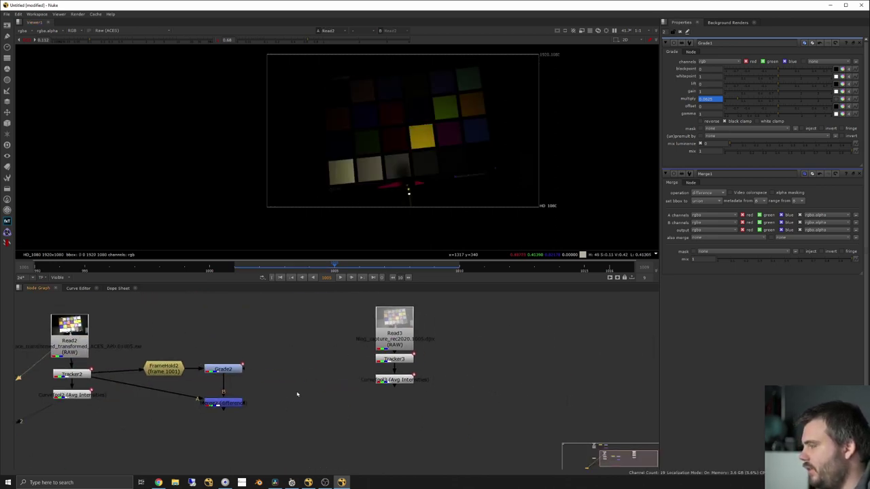
pyautogui.moveTo(103, 349); pyautogui.dragTo(247, 466)
pyautogui.hotkey('ctrl', 'c')
pyautogui.hotkey('ctrl', 'v')
pyautogui.click(484, 339)
pyautogui.moveTo(491, 335); pyautogui.dragTo(398, 340)
pyautogui.moveTo(433, 358); pyautogui.dragTo(374, 366, button='middle')
pyautogui.moveTo(495, 382); pyautogui.dragTo(342, 367)
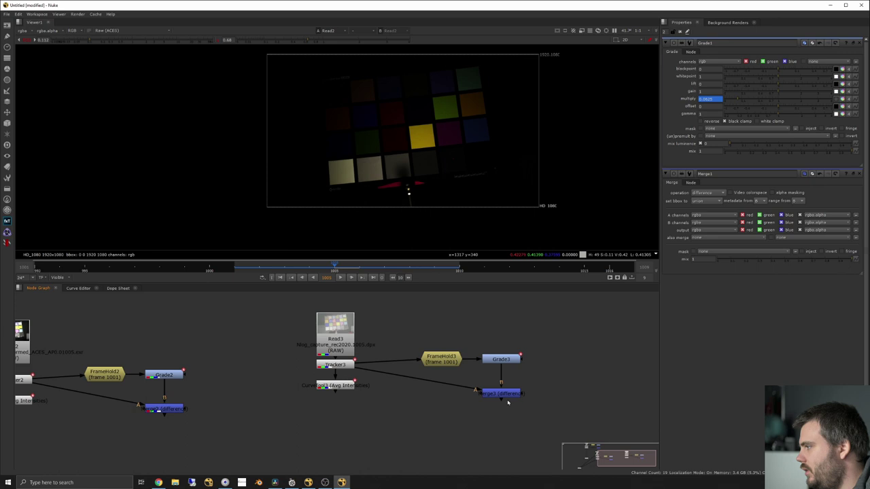
# Show the Read3 branch's difference Merge in the viewer and scrub to frame 1008.
pyautogui.click(510, 397)
pyautogui.press('1')
pyautogui.moveTo(286, 267); pyautogui.dragTo(409, 267)
pyautogui.click(503, 396)
# Show Read3 in the viewer and reset the viewer's gain and gamma to 1.
pyautogui.click(407, 338)
pyautogui.click(340, 333)
pyautogui.press('1')
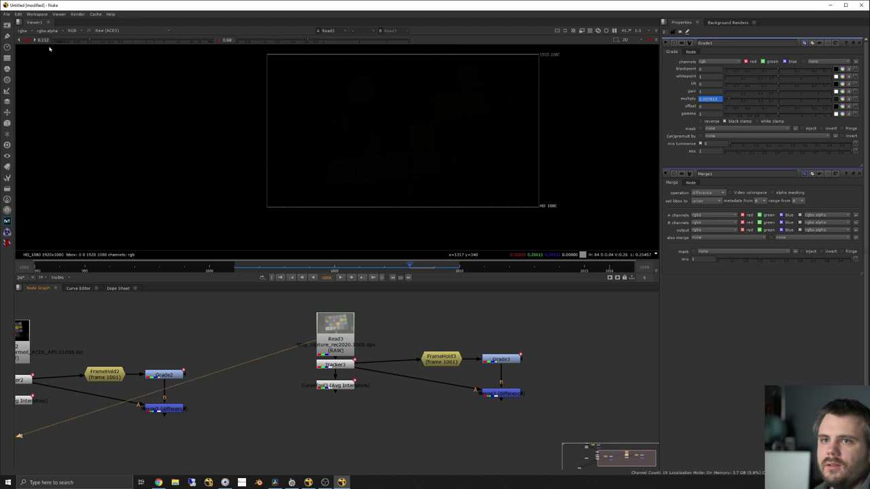
pyautogui.click(27, 41)
pyautogui.click(217, 42)
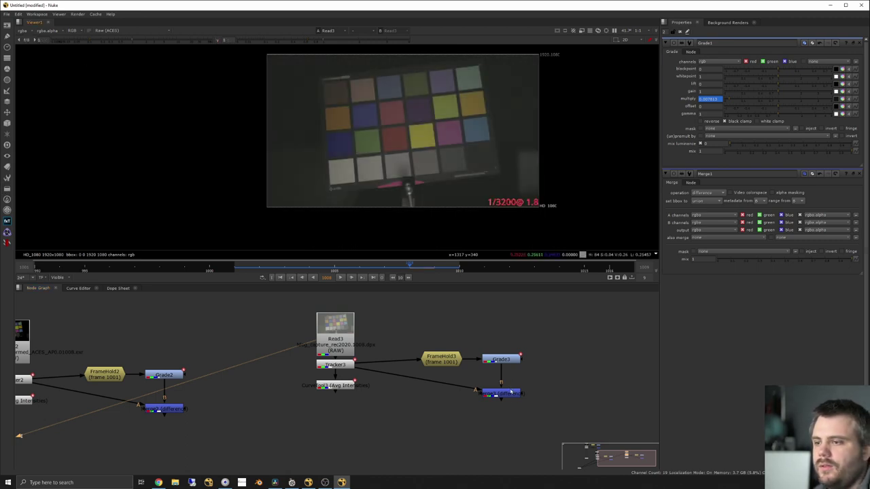
# Check the Read3 branch's difference, go to frame 1002 and show the output of its Grade node.
pyautogui.click(508, 393)
pyautogui.press('1')
pyautogui.click(284, 266)
pyautogui.moveTo(300, 272); pyautogui.dragTo(266, 271)
pyautogui.click(508, 359)
pyautogui.press('1')
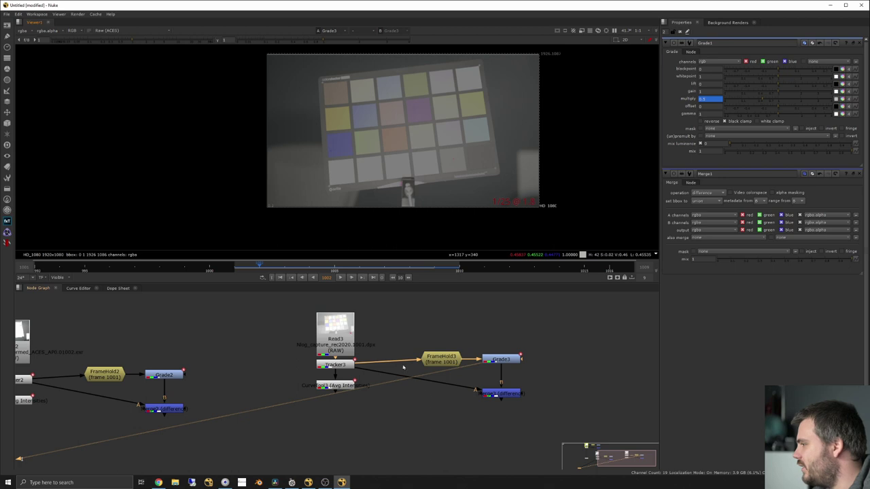
# Turn off Raw Data on Read3 and look through its colorspace options, keeping default (compositing_log).
pyautogui.moveTo(335, 348); pyautogui.dragTo(316, 333)
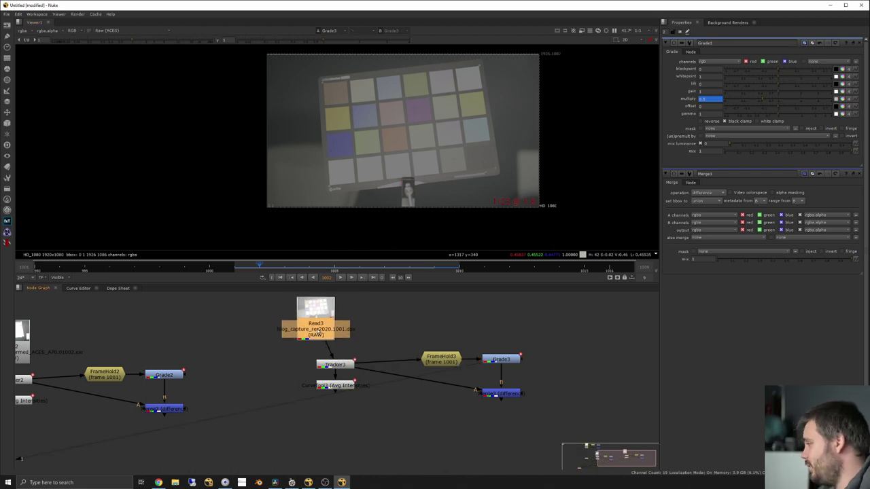
pyautogui.moveTo(332, 329)
pyautogui.mouseDown()
pyautogui.moveTo(361, 328)
pyautogui.moveTo(331, 329)
pyautogui.moveTo(325, 343)
pyautogui.moveTo(333, 343)
pyautogui.mouseUp()
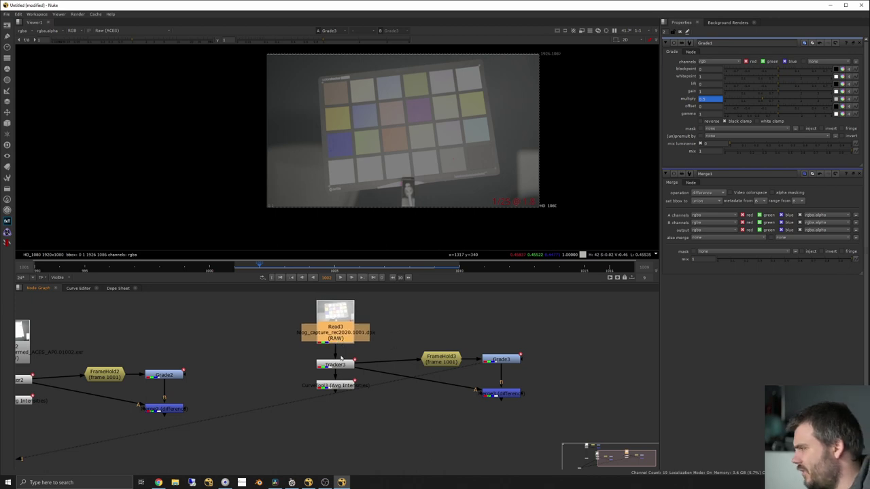
pyautogui.moveTo(335, 343); pyautogui.dragTo(327, 345)
pyautogui.doubleClick(327, 333)
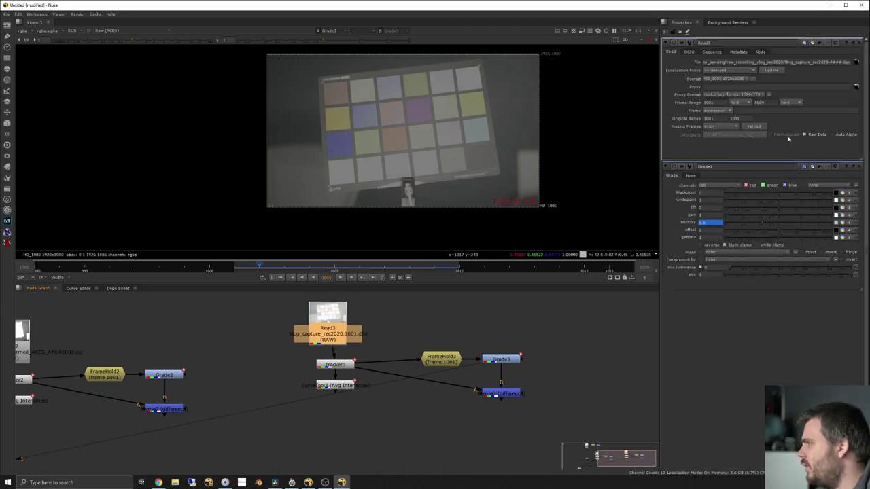
pyautogui.click(804, 134)
pyautogui.click(734, 135)
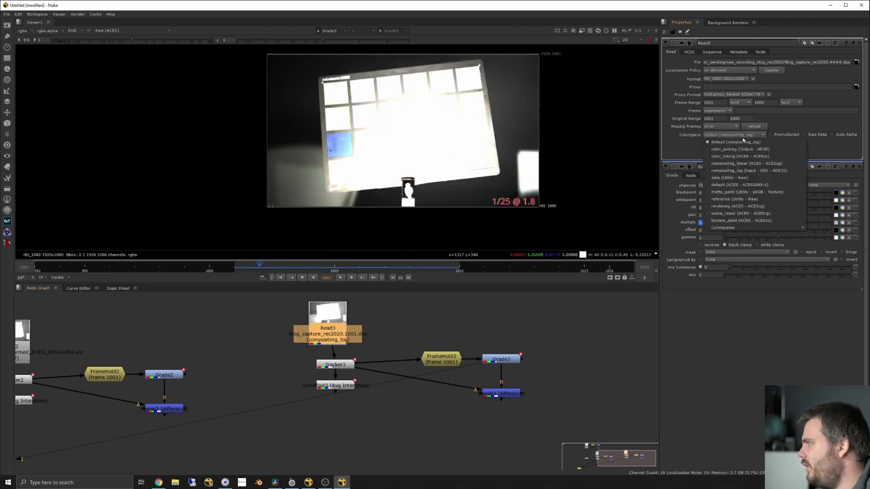
pyautogui.moveTo(782, 227)
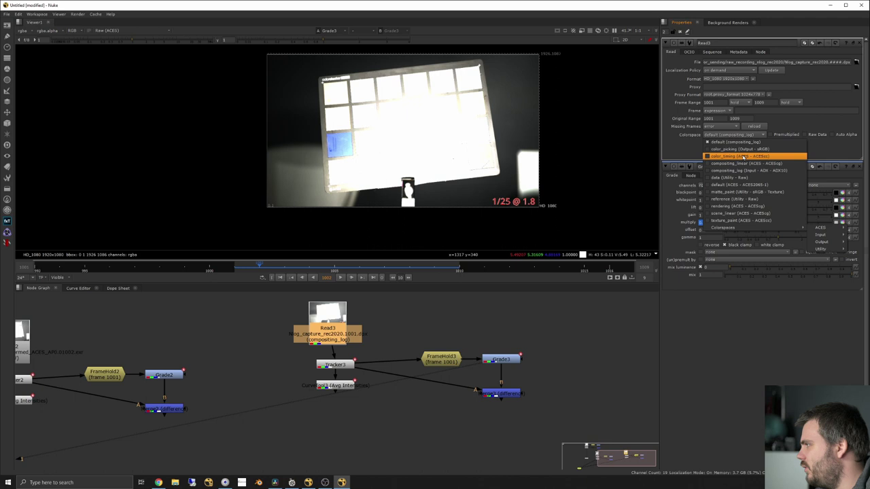
pyautogui.click(560, 324)
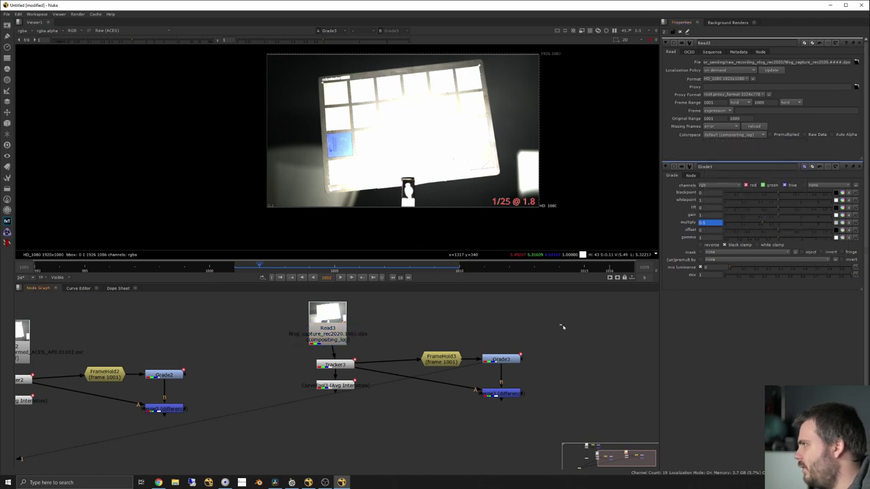
# Open the color management section of the project settings.
pyautogui.press('s')
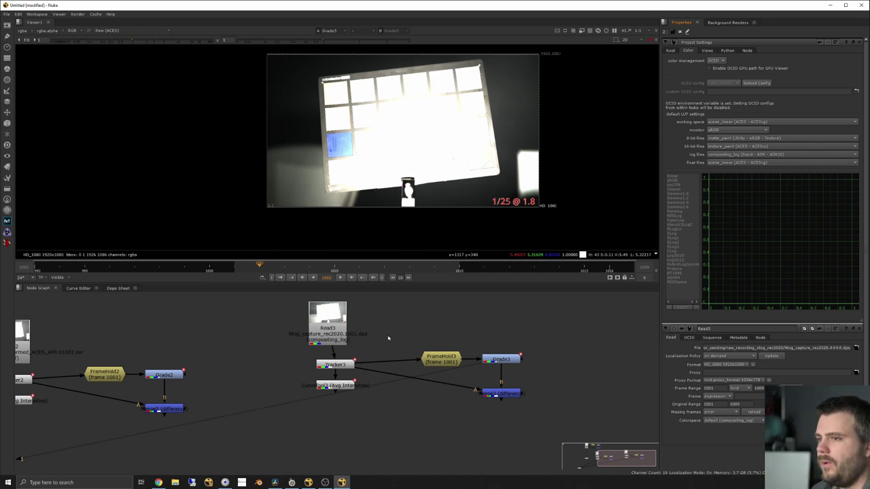
pyautogui.scroll(-3, 446, 363)
pyautogui.scroll(-2, 372, 362)
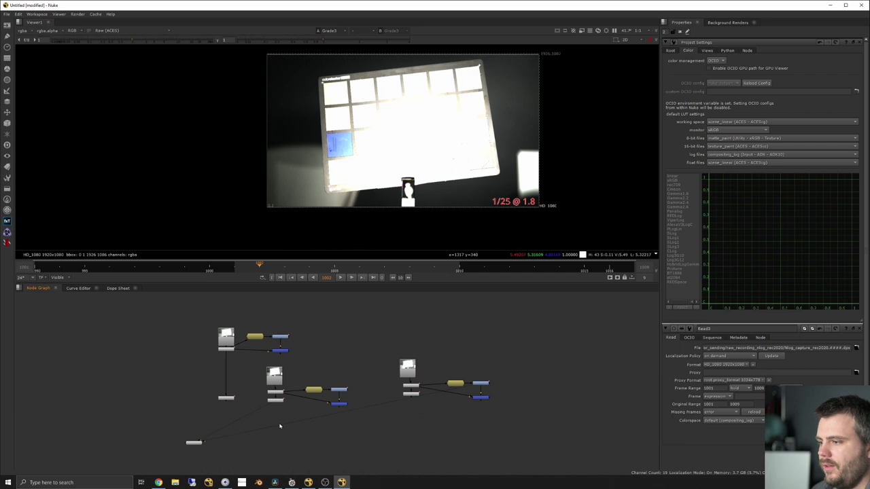